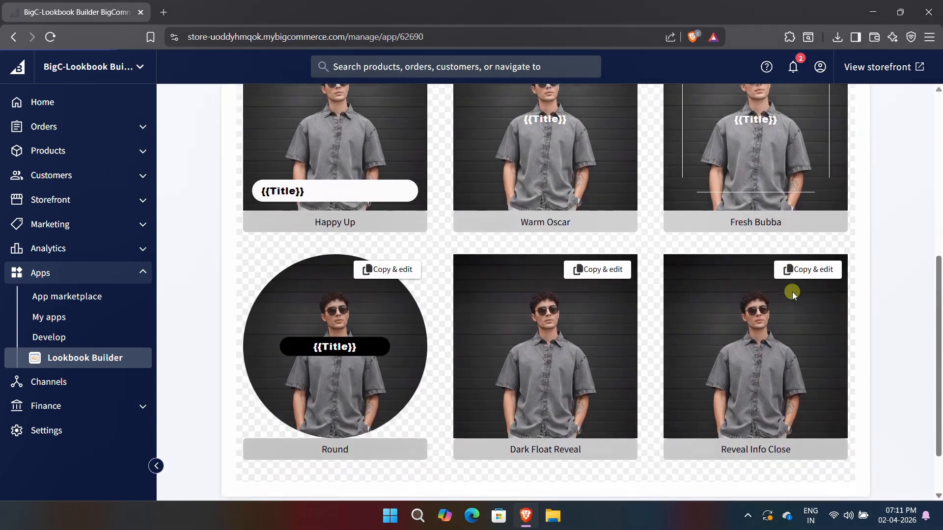
- Look through both pages of the list of all skin effects
{"action": "scroll", "coordinate": [714, 333], "scroll_direction": "up", "scroll_amount": 3}
{"action": "scroll", "coordinate": [722, 338], "scroll_direction": "up", "scroll_amount": 2}
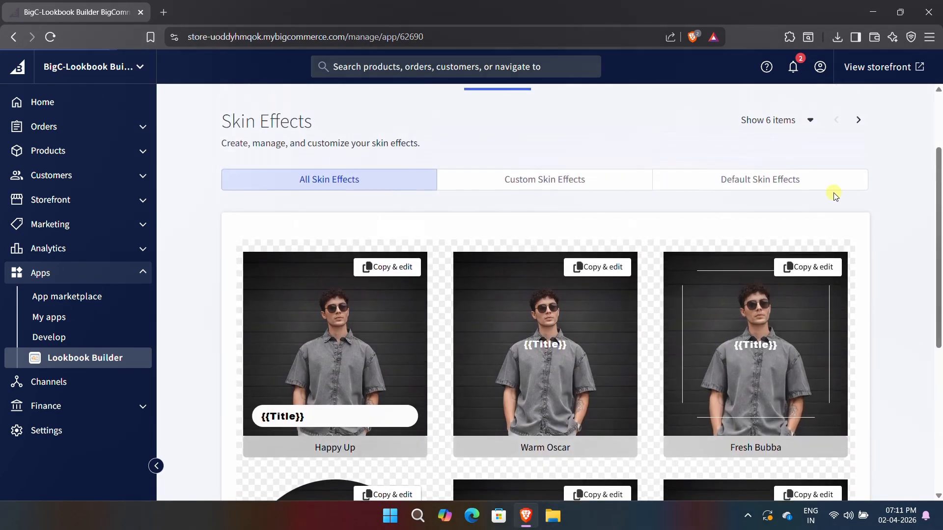
{"action": "left_click", "coordinate": [857, 121]}
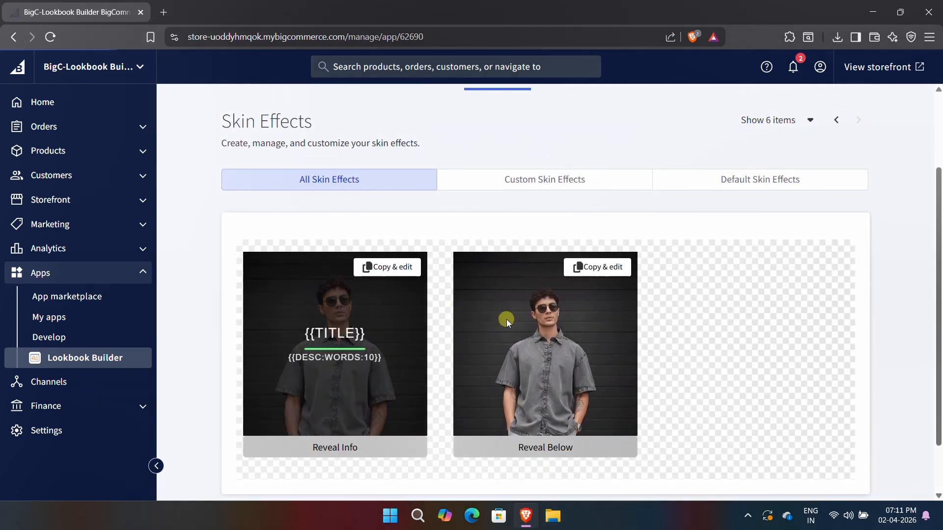
{"action": "left_click", "coordinate": [838, 120]}
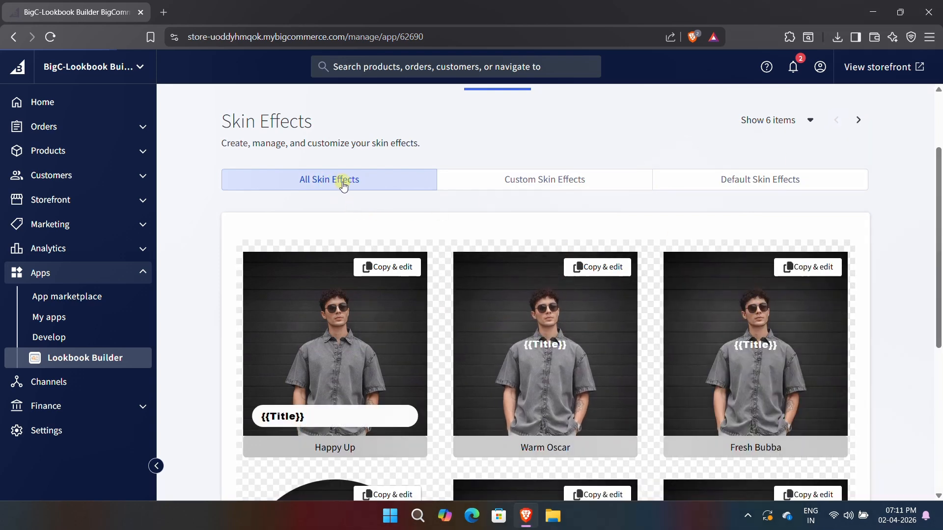
- Check the custom and default skin effects lists, and return to all skin effects
{"action": "left_click", "coordinate": [546, 186]}
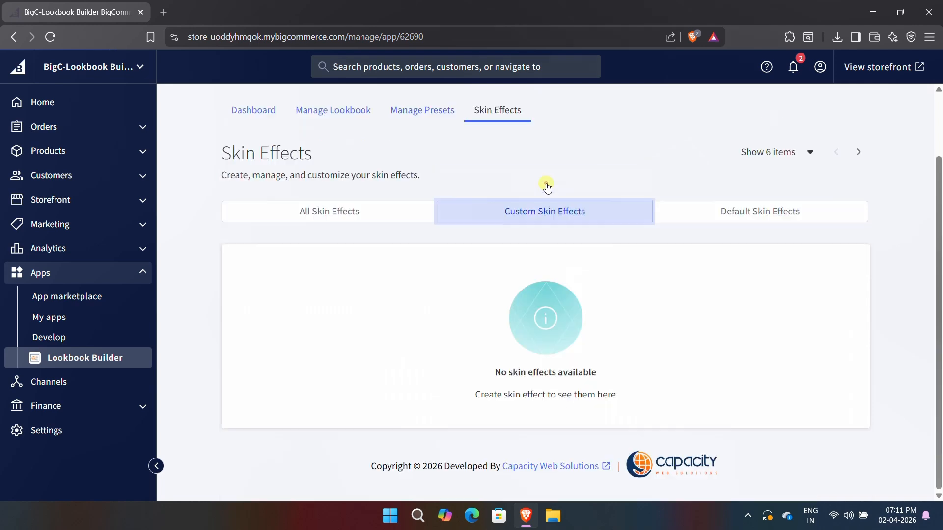
{"action": "left_click_drag", "start_coordinate": [491, 372], "coordinate": [605, 375]}
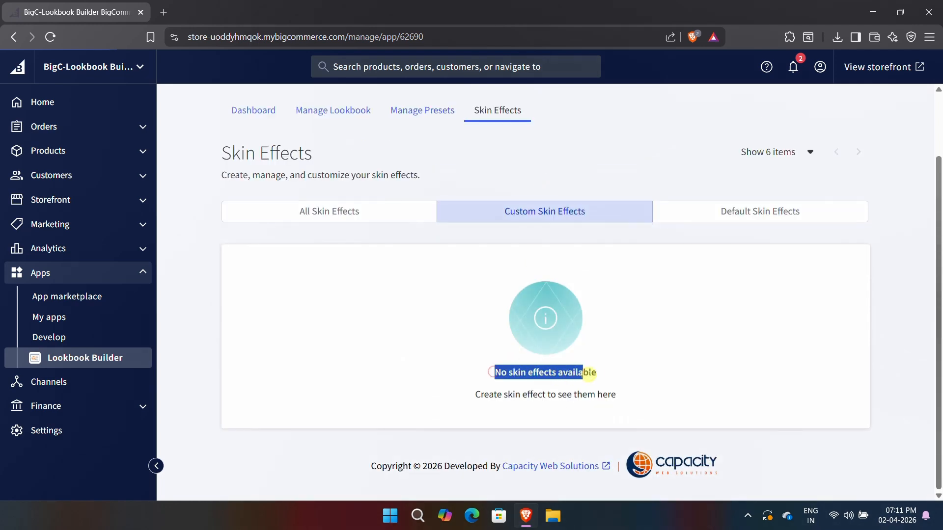
{"action": "left_click", "coordinate": [607, 377]}
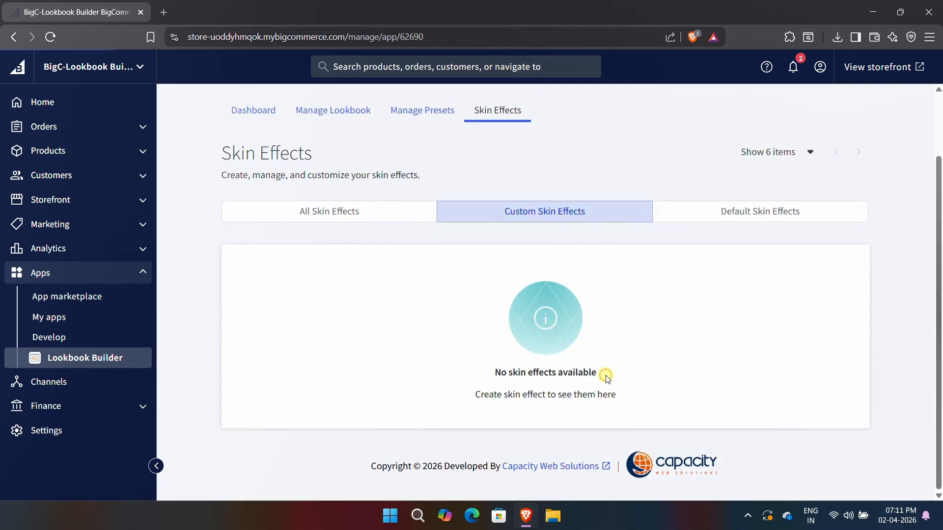
{"action": "left_click", "coordinate": [757, 216]}
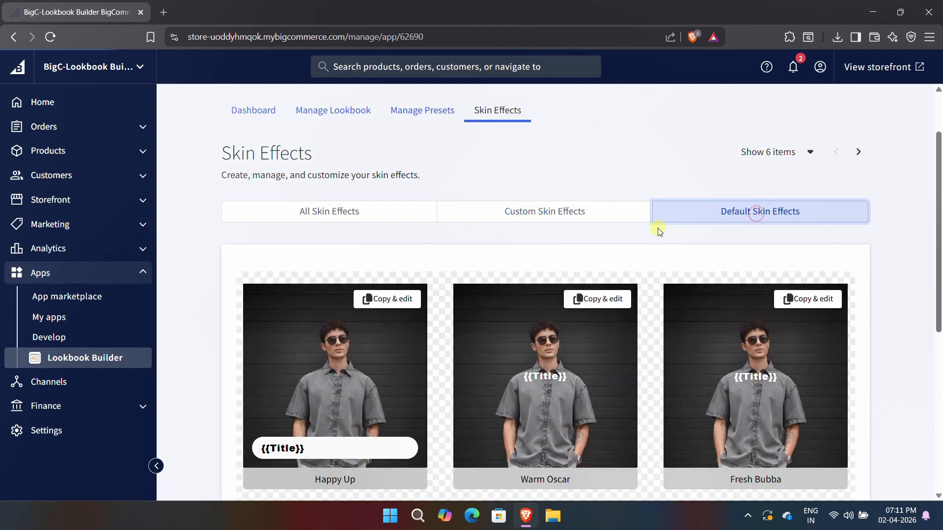
{"action": "scroll", "coordinate": [640, 226], "scroll_direction": "down", "scroll_amount": 2}
{"action": "scroll", "coordinate": [640, 226], "scroll_direction": "up", "scroll_amount": 4}
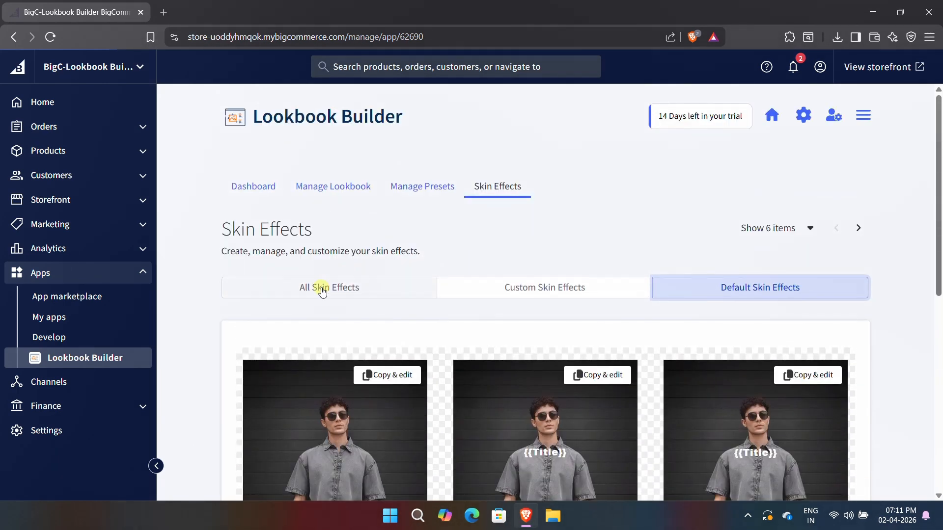
{"action": "left_click", "coordinate": [323, 291]}
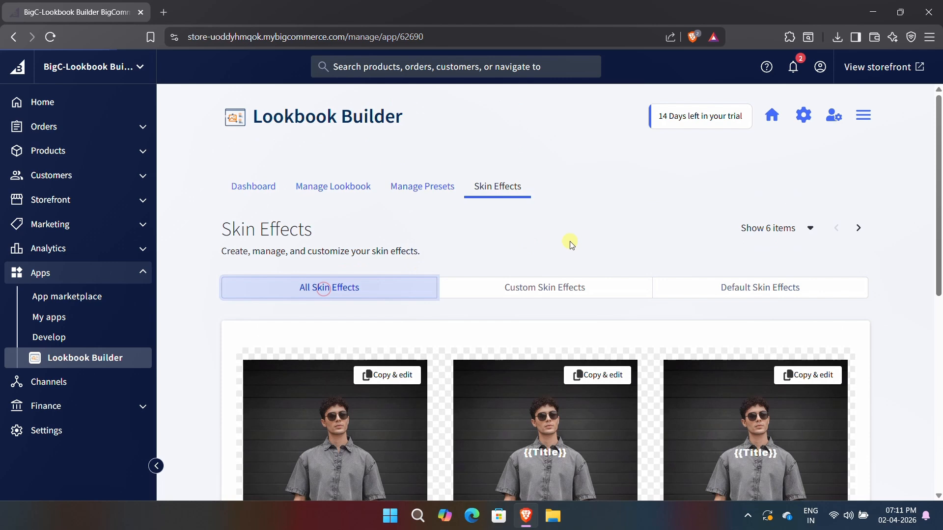
- Make an editable copy of the Happy Up skin effect and dismiss the notification
{"action": "scroll", "coordinate": [571, 245], "scroll_direction": "down", "scroll_amount": 3}
{"action": "left_click", "coordinate": [371, 241]}
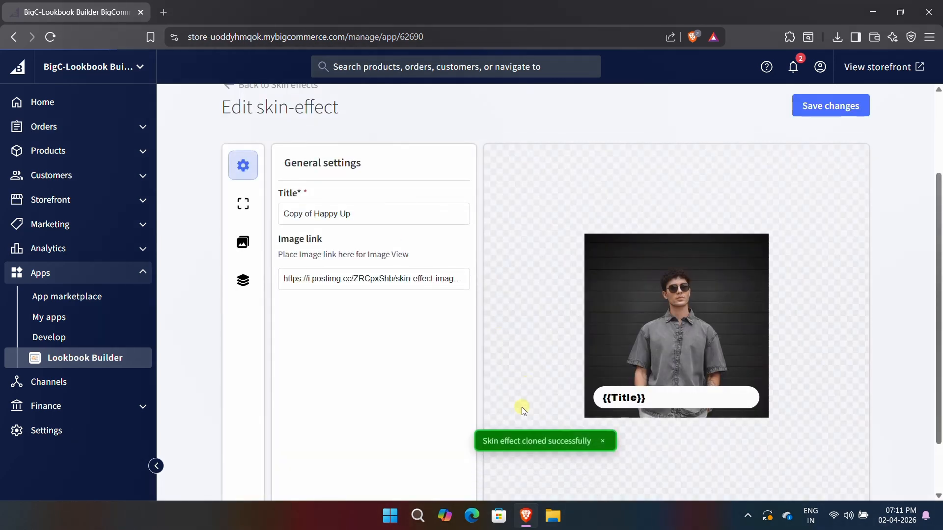
{"action": "left_click", "coordinate": [602, 441]}
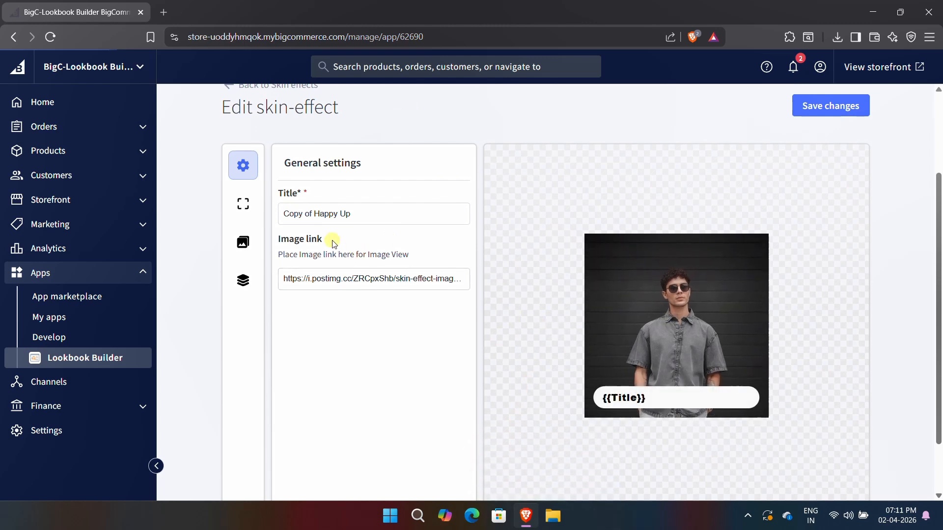
- Rename the copied skin effect as "Skin effect demo"
{"action": "left_click", "coordinate": [356, 214]}
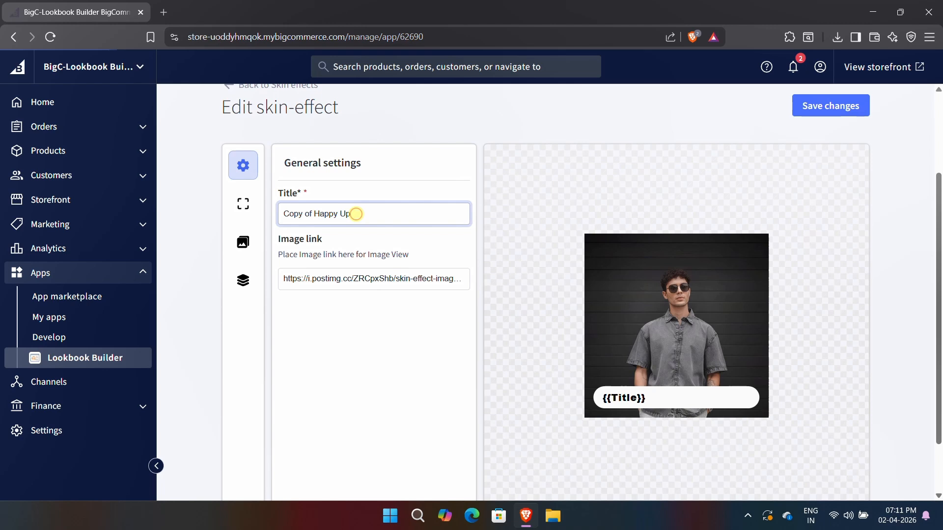
{"action": "key", "text": "ctrl+a"}
{"action": "key", "text": "BackSpace"}
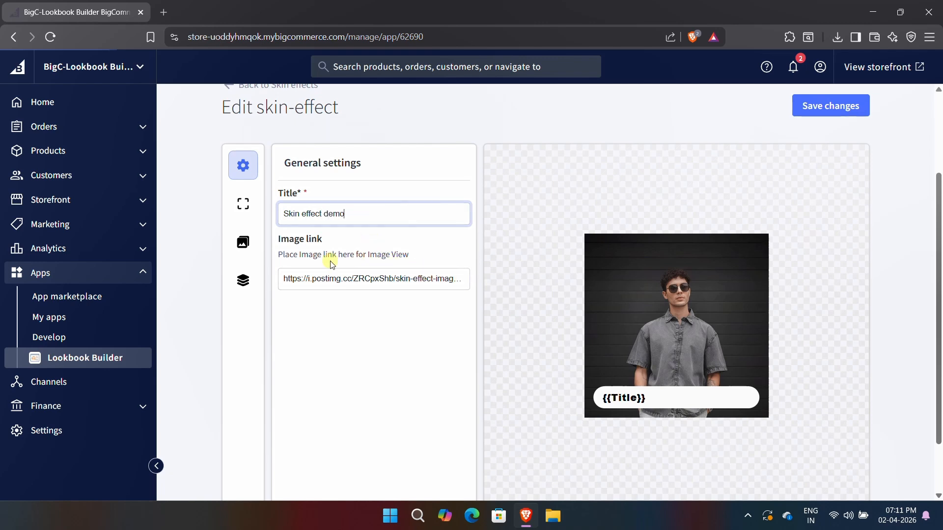
{"action": "left_click_drag", "start_coordinate": [278, 240], "coordinate": [336, 241]}
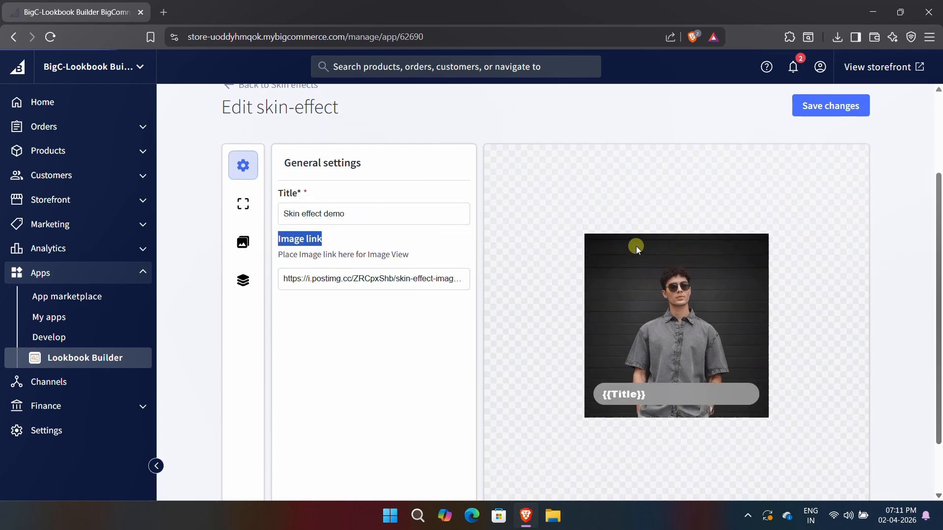
{"action": "left_click", "coordinate": [421, 278]}
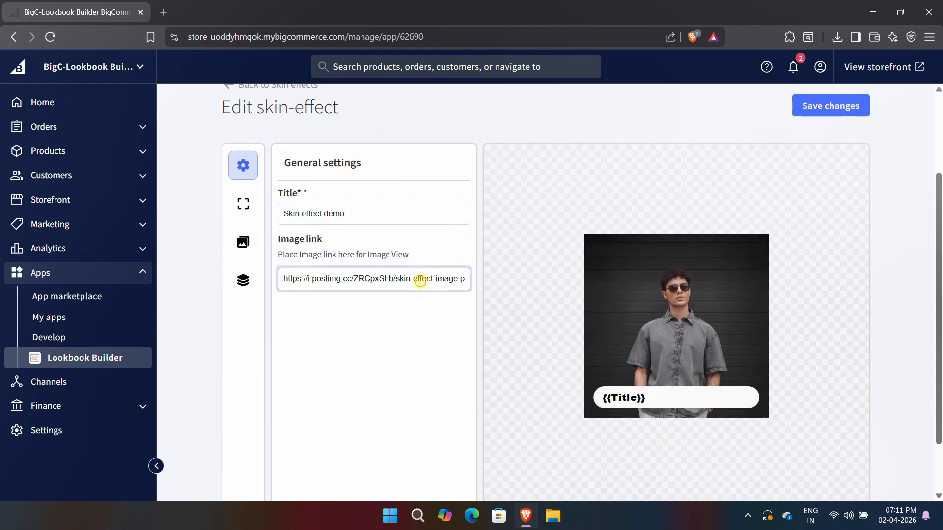
{"action": "key", "text": "ctrl+a"}
{"action": "key", "text": "ctrl+v"}
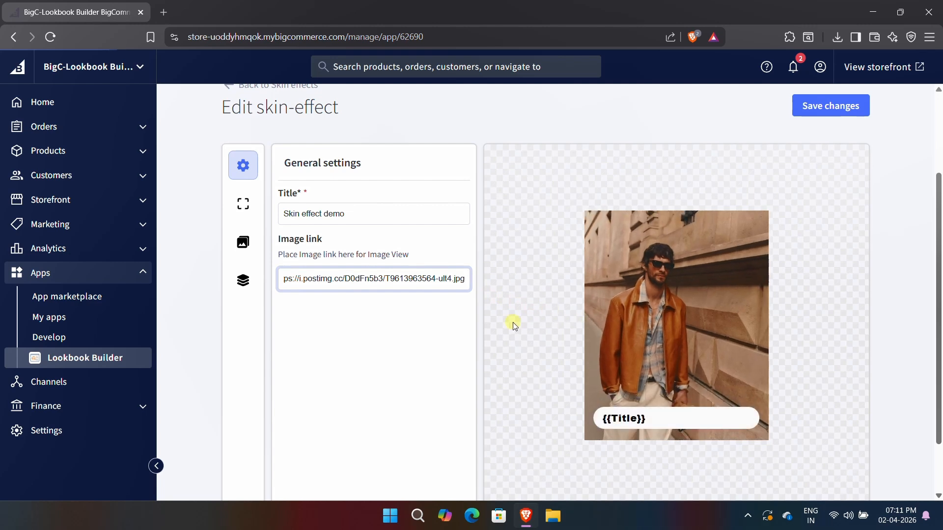
{"action": "triple_click", "coordinate": [441, 278]}
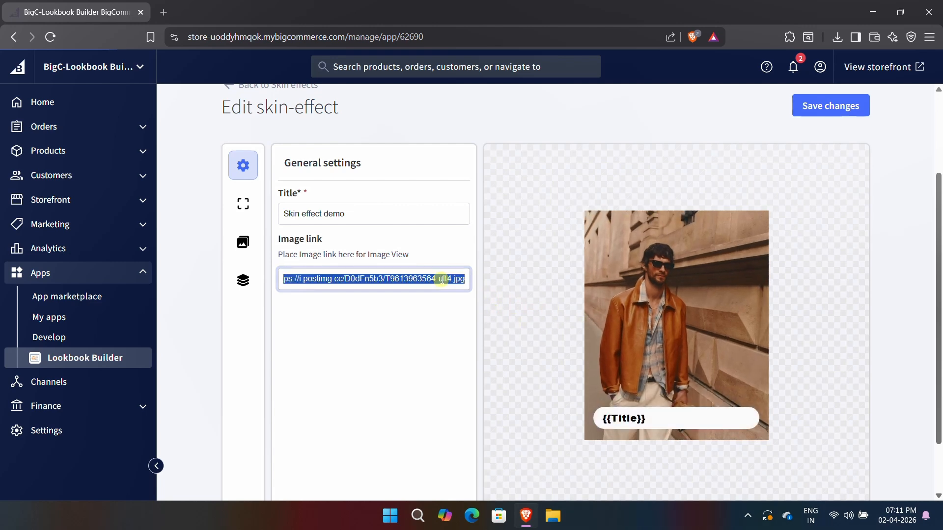
{"action": "key", "text": "ctrl+v"}
{"action": "left_click", "coordinate": [534, 299]}
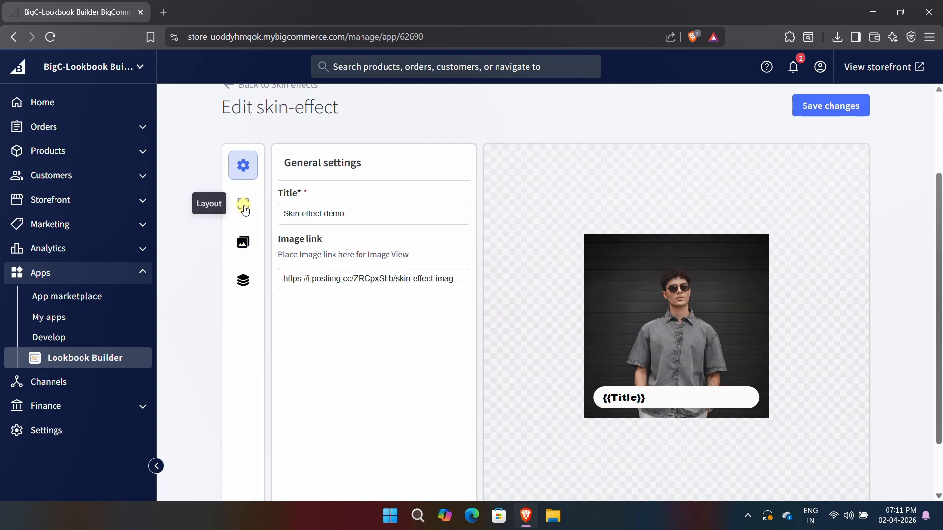
- Examine the skin effect's layout settings, including the design and animation options and the normal and hover states
{"action": "left_click", "coordinate": [244, 206]}
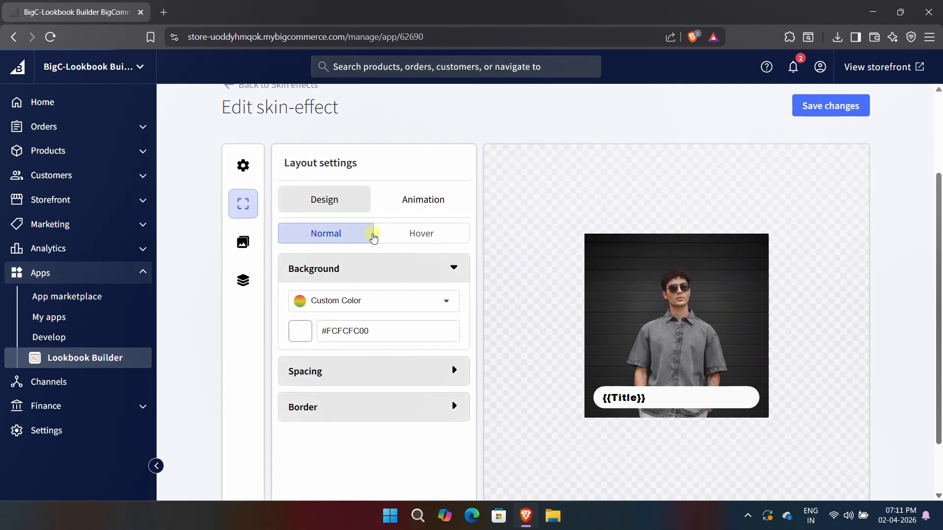
{"action": "scroll", "coordinate": [375, 237], "scroll_direction": "down", "scroll_amount": 1}
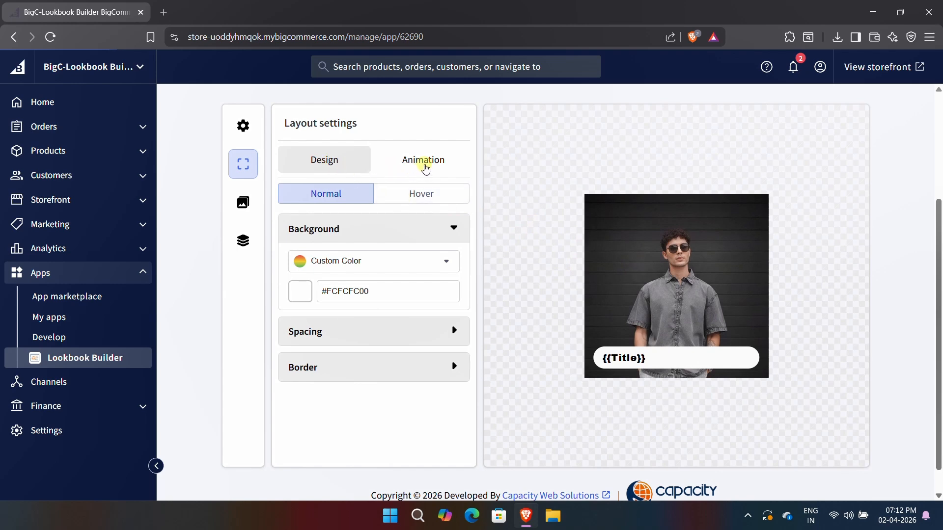
{"action": "left_click", "coordinate": [422, 166]}
{"action": "left_click", "coordinate": [325, 169]}
{"action": "left_click", "coordinate": [325, 196]}
{"action": "left_click", "coordinate": [411, 207]}
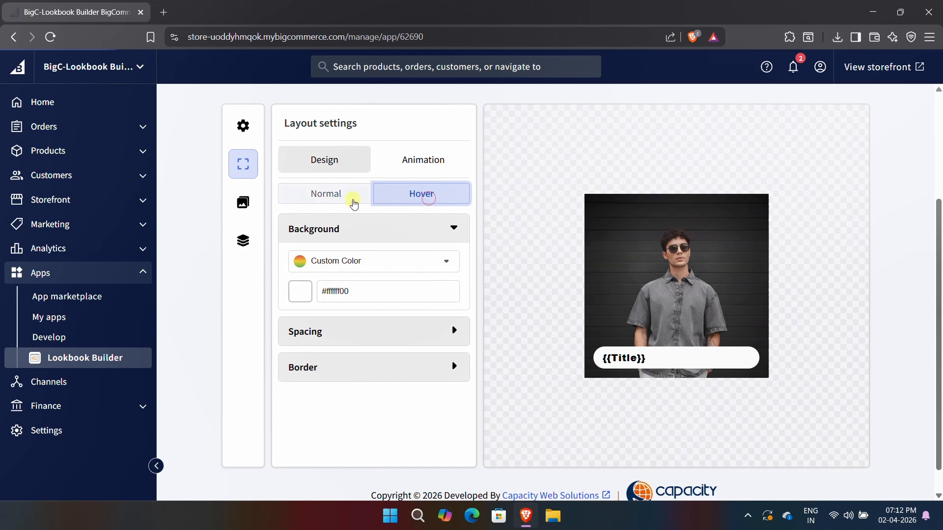
- Set the layout's background color in the normal state to Sky Blue
{"action": "left_click", "coordinate": [326, 200]}
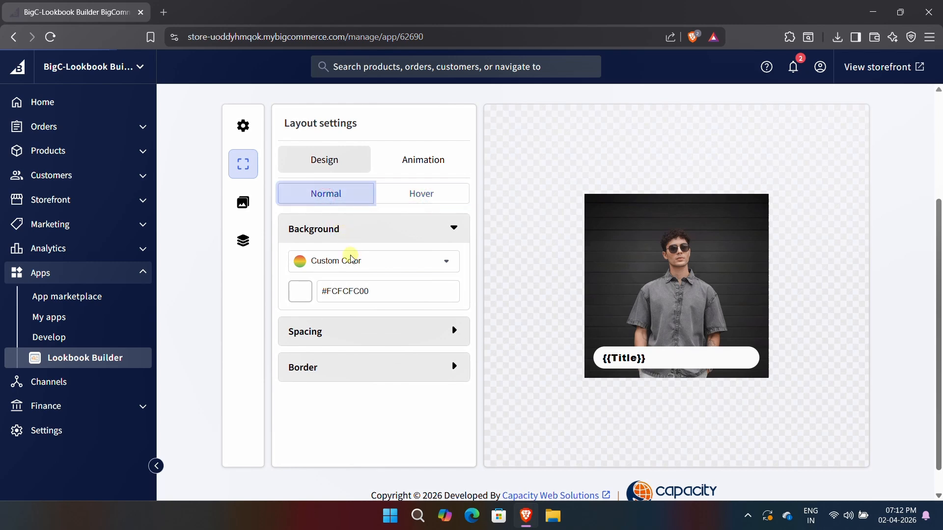
{"action": "left_click", "coordinate": [443, 262]}
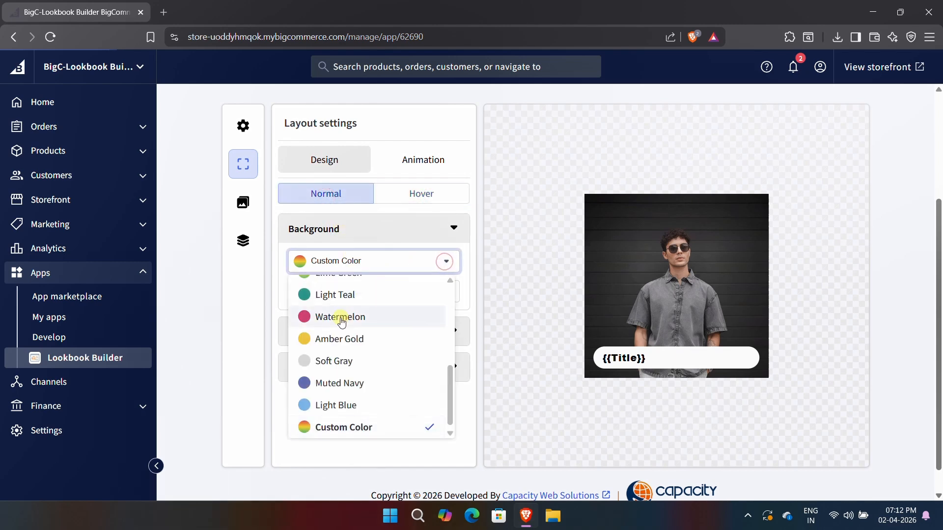
{"action": "scroll", "coordinate": [344, 319], "scroll_direction": "up", "scroll_amount": 5}
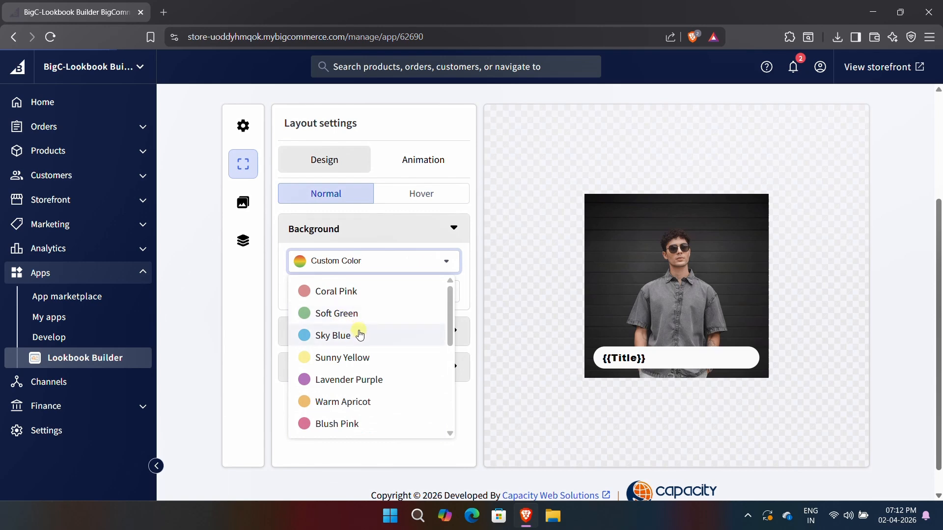
{"action": "left_click", "coordinate": [361, 341]}
- Set the layout's padding to 11 px, check the individual side values, and keep one uniform value
{"action": "left_click", "coordinate": [381, 338]}
{"action": "left_click", "coordinate": [321, 368]}
{"action": "type", "text": "11"}
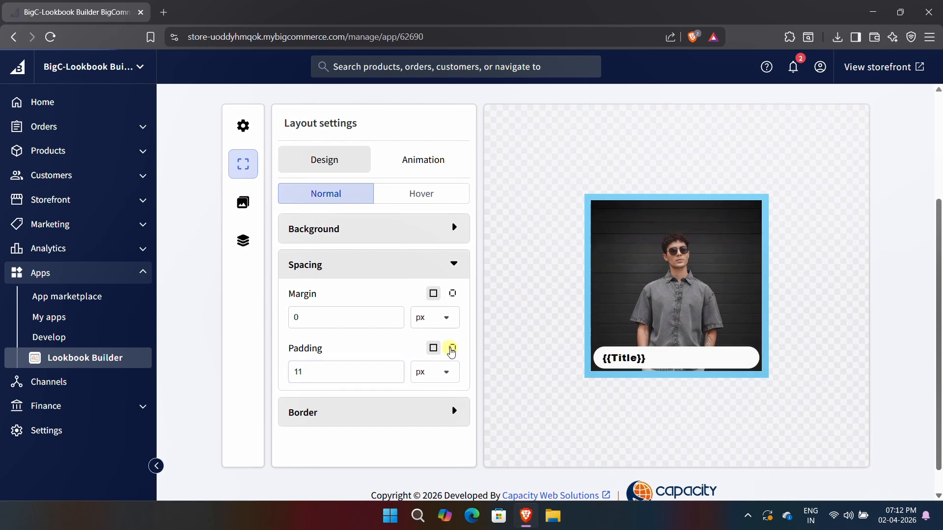
{"action": "left_click", "coordinate": [452, 348]}
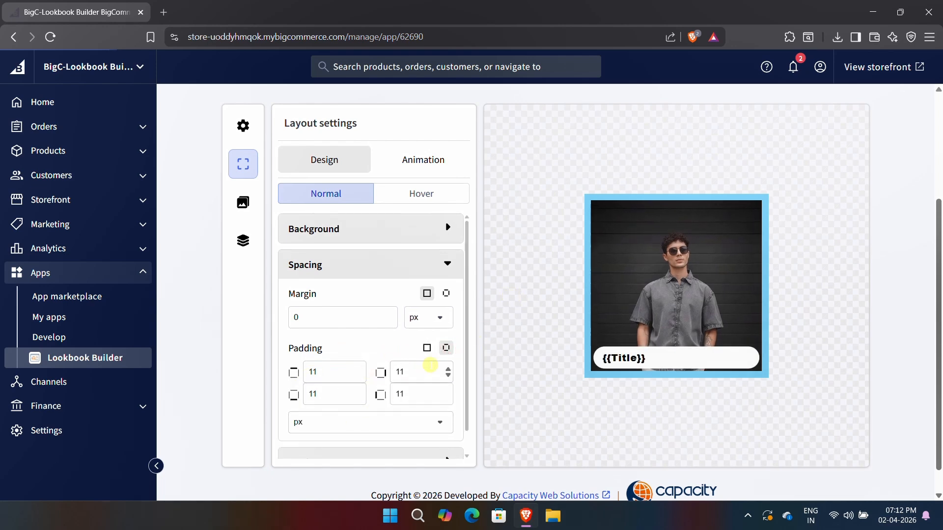
{"action": "left_click", "coordinate": [427, 348]}
- Set the layout's border width to 3 px
{"action": "scroll", "coordinate": [376, 341], "scroll_direction": "down", "scroll_amount": 1}
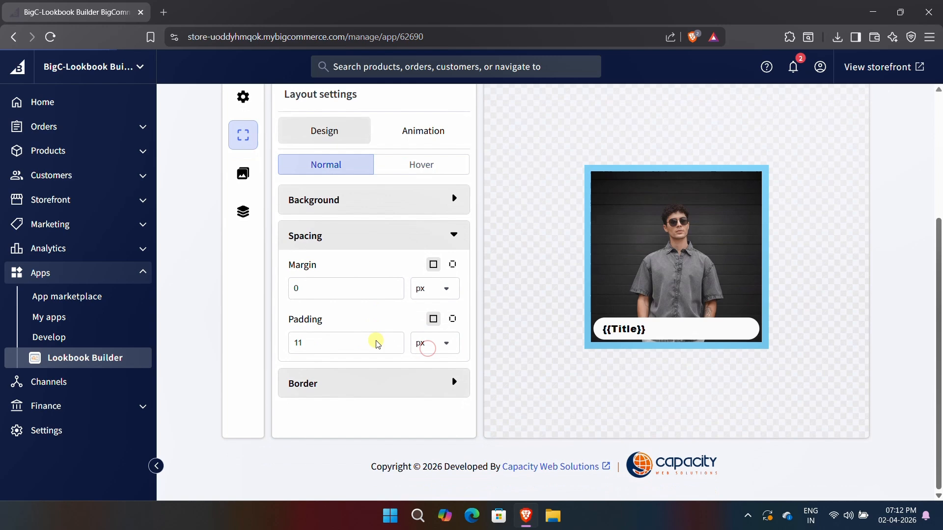
{"action": "left_click", "coordinate": [376, 381]}
{"action": "scroll", "coordinate": [377, 383], "scroll_direction": "down", "scroll_amount": 2}
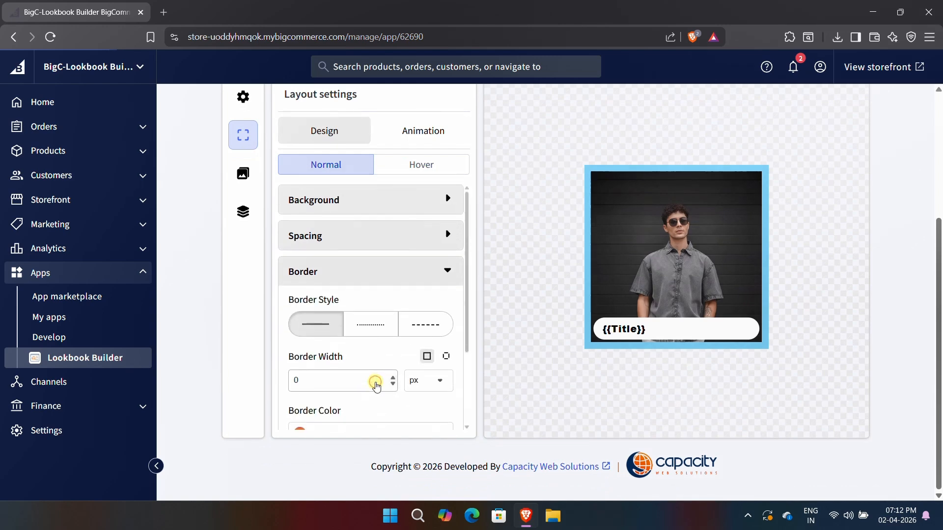
{"action": "left_click", "coordinate": [354, 381]}
{"action": "key", "text": "BackSpace"}
{"action": "type", "text": "2"}
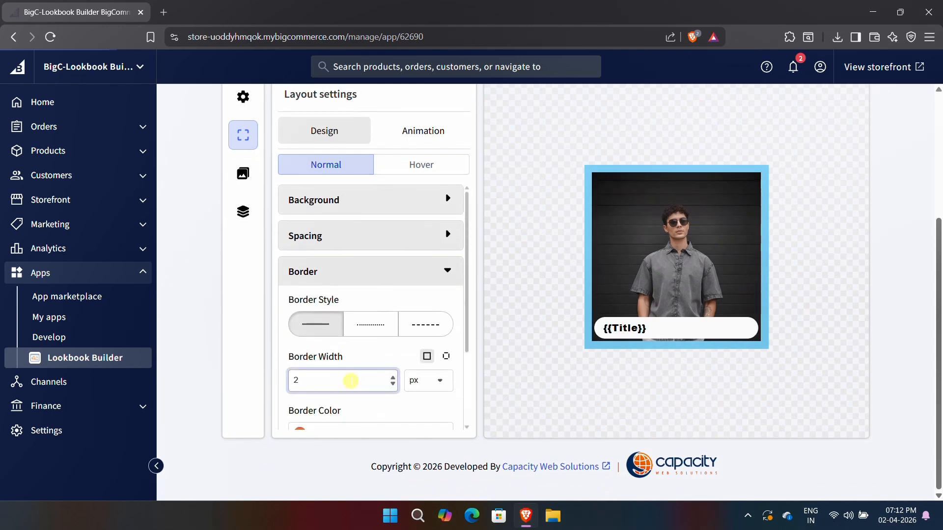
{"action": "key", "text": "Up"}
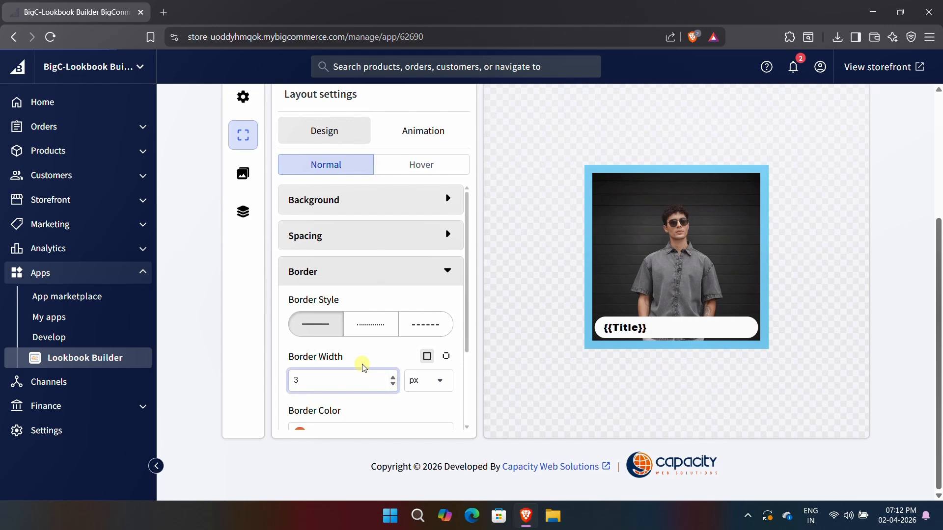
- Set the layout's border color to Amber Gold and its width to 3 px
{"action": "scroll", "coordinate": [351, 381], "scroll_direction": "down", "scroll_amount": 3}
{"action": "left_click", "coordinate": [384, 350]}
{"action": "scroll", "coordinate": [375, 269], "scroll_direction": "up", "scroll_amount": 1}
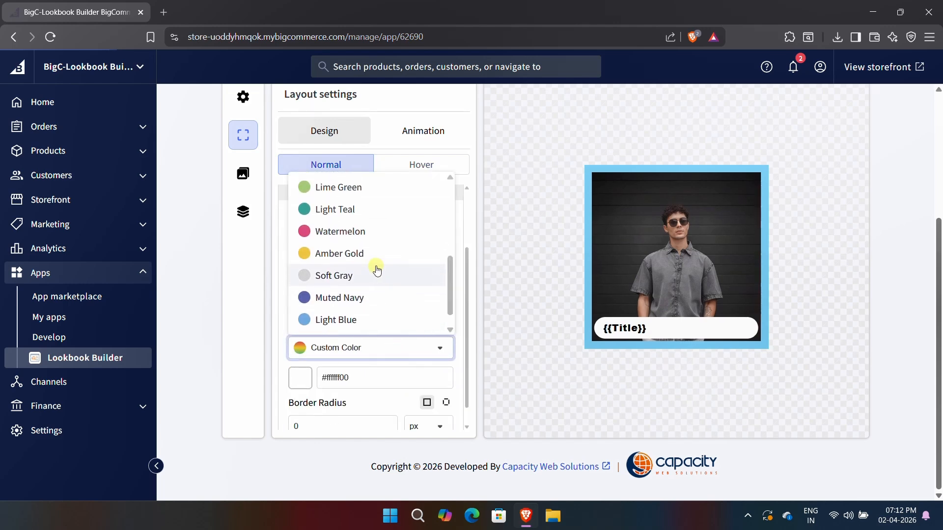
{"action": "left_click", "coordinate": [375, 256]}
{"action": "left_click", "coordinate": [338, 296]}
{"action": "key", "text": "Up"}
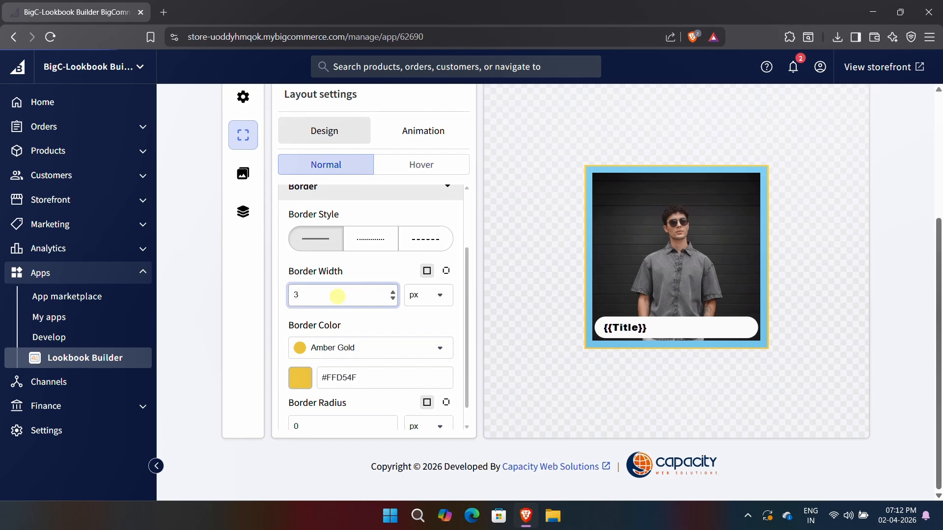
- Try the dotted and dashed border styles, return to the solid style, and set the border width to 4 px
{"action": "left_click", "coordinate": [371, 240]}
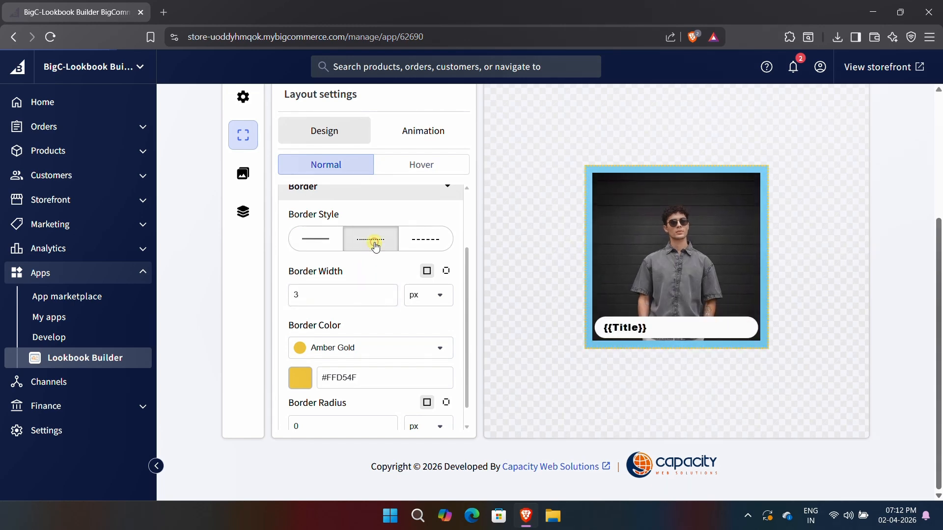
{"action": "left_click", "coordinate": [421, 241]}
{"action": "left_click", "coordinate": [318, 240]}
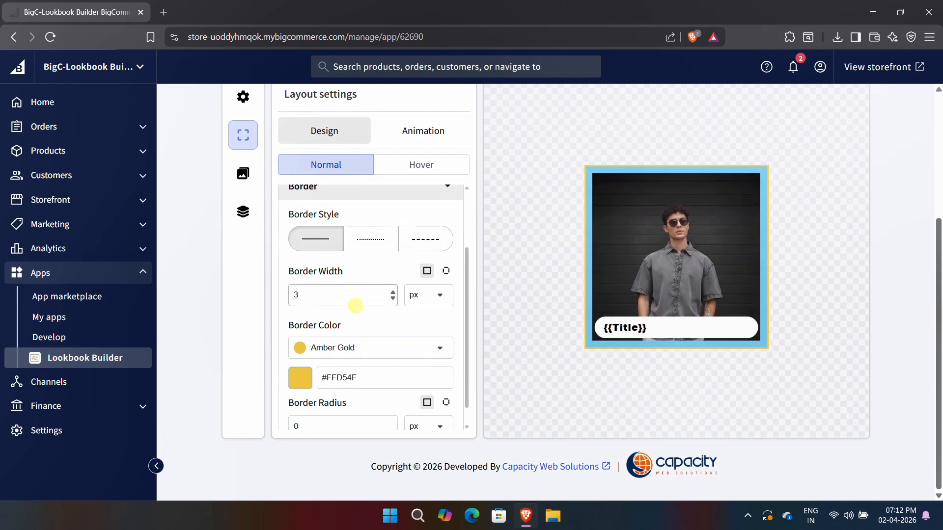
{"action": "left_click", "coordinate": [318, 299]}
{"action": "key", "text": "Up"}
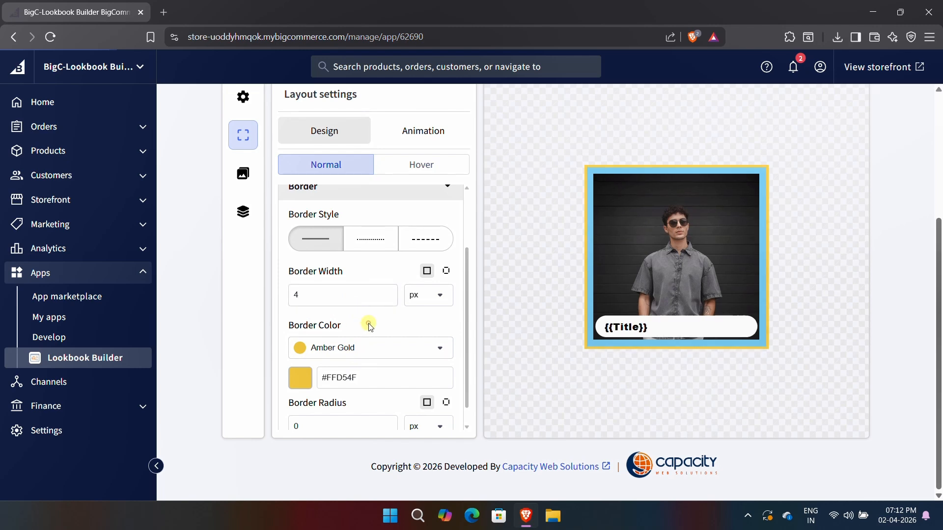
- Set the layout's normal-state border radius to 15 px
{"action": "scroll", "coordinate": [347, 419], "scroll_direction": "down", "scroll_amount": 1}
{"action": "left_click", "coordinate": [334, 406]}
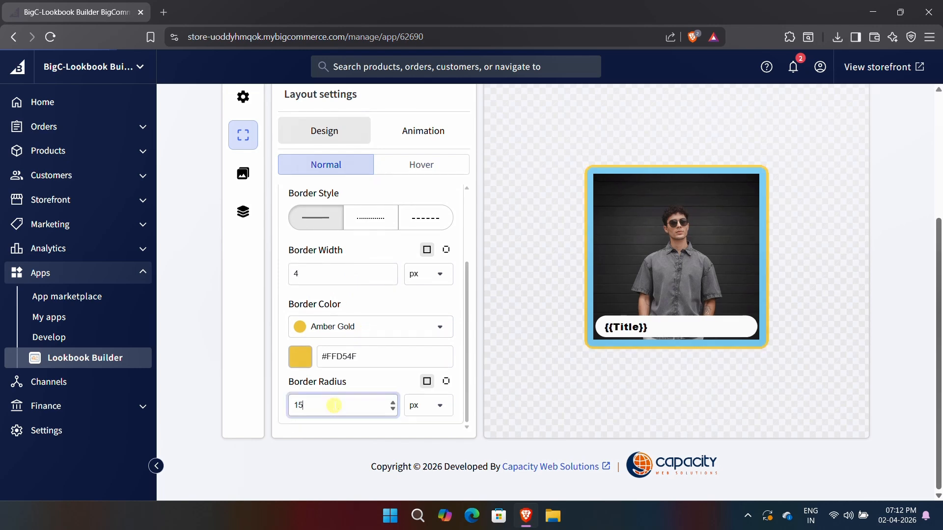
{"action": "scroll", "coordinate": [524, 270], "scroll_direction": "up", "scroll_amount": 1}
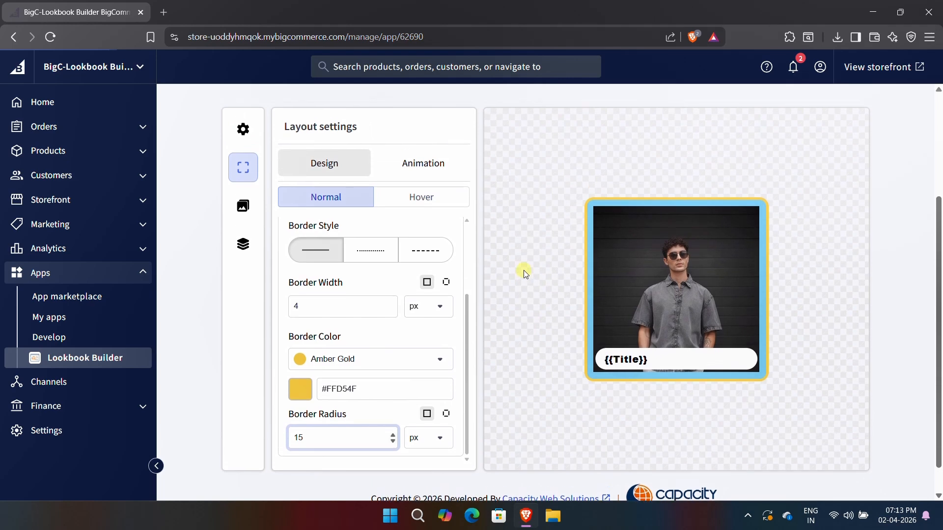
- Set the layout's hover background to Watermelon and its hover padding to 20
{"action": "left_click", "coordinate": [426, 206]}
{"action": "left_click", "coordinate": [387, 262]}
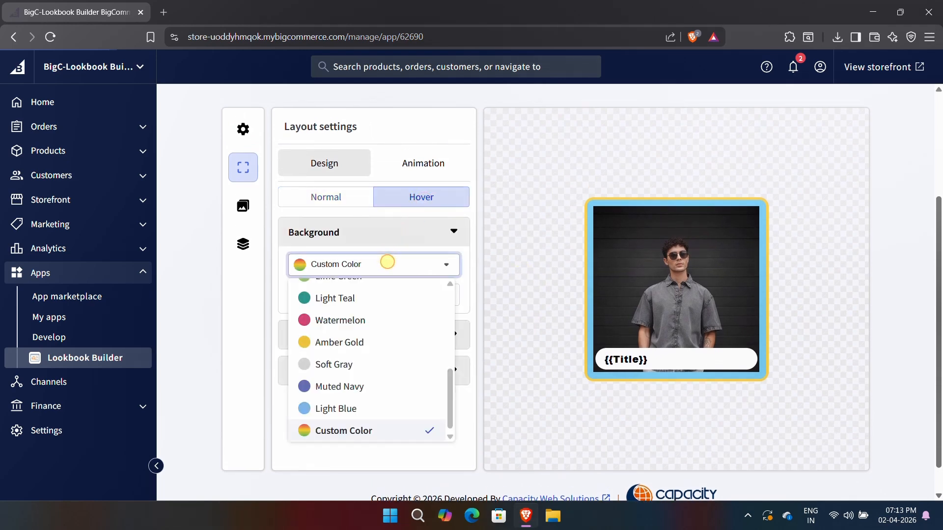
{"action": "left_click", "coordinate": [358, 320]}
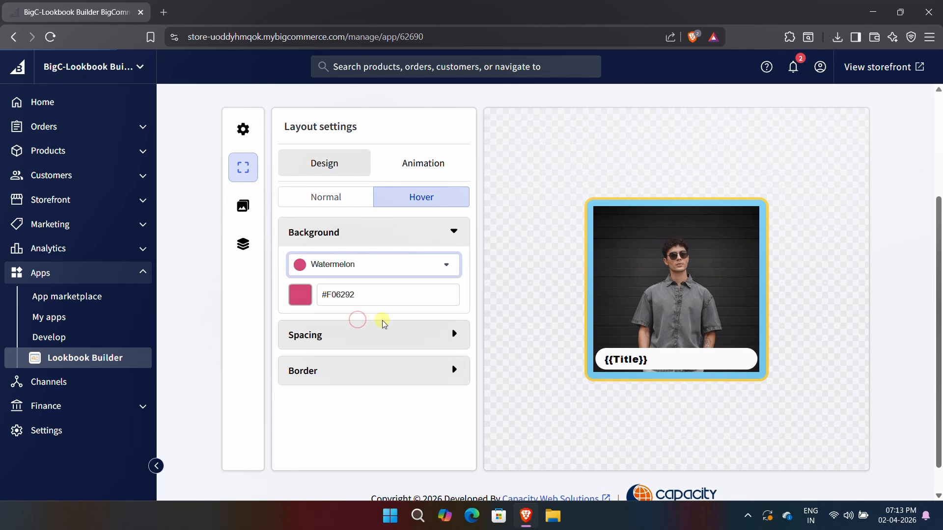
{"action": "left_click", "coordinate": [384, 333]}
{"action": "left_click", "coordinate": [357, 374]}
{"action": "type", "text": "1"}
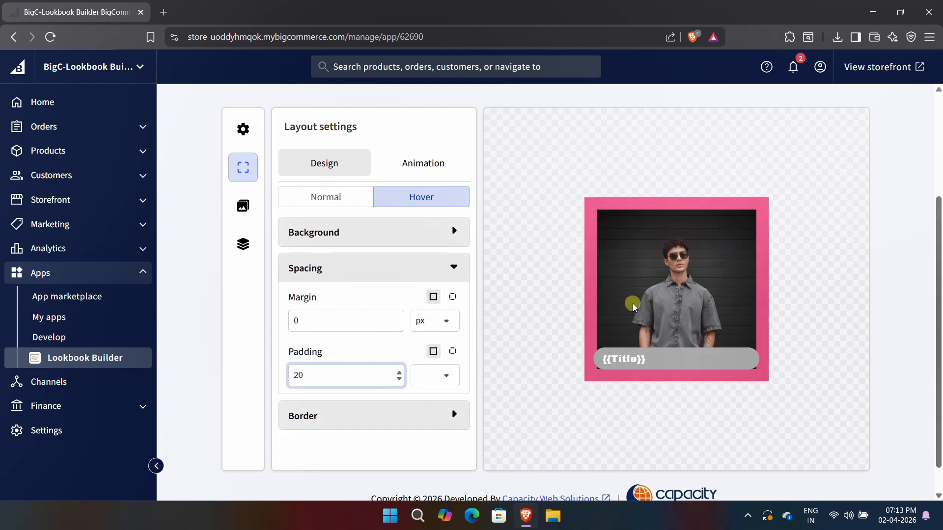
- Give the layout's hover state a dashed border with a width of 4 px
{"action": "scroll", "coordinate": [347, 354], "scroll_direction": "down", "scroll_amount": 1}
{"action": "left_click", "coordinate": [352, 385]}
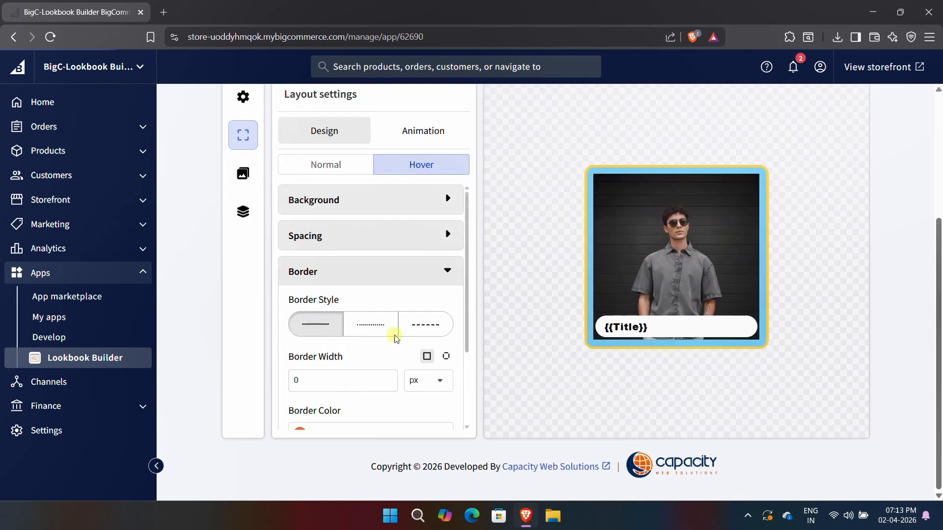
{"action": "left_click", "coordinate": [348, 379]}
{"action": "type", "text": "1"}
{"action": "scroll", "coordinate": [348, 379], "scroll_direction": "down", "scroll_amount": 3}
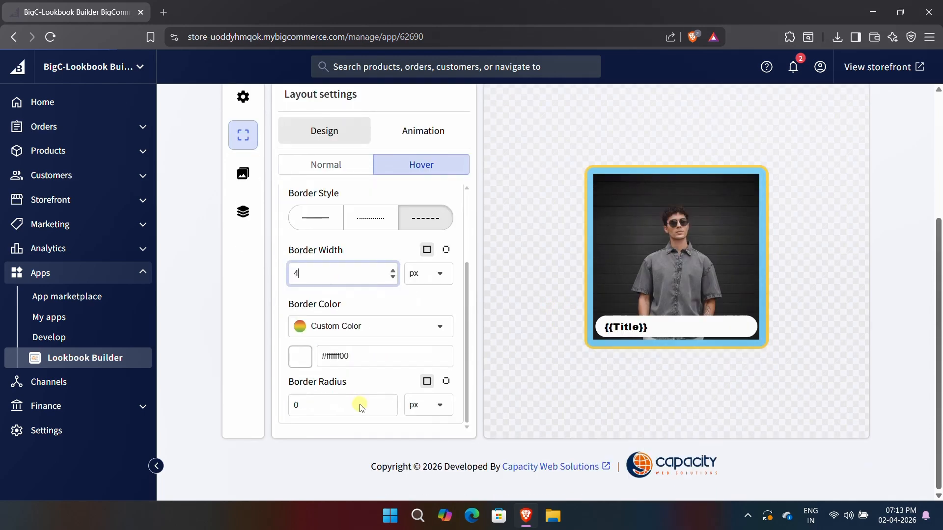
- Set the layout's hover border color to Muted Navy and its border radius to 15 px
{"action": "left_click", "coordinate": [347, 326]}
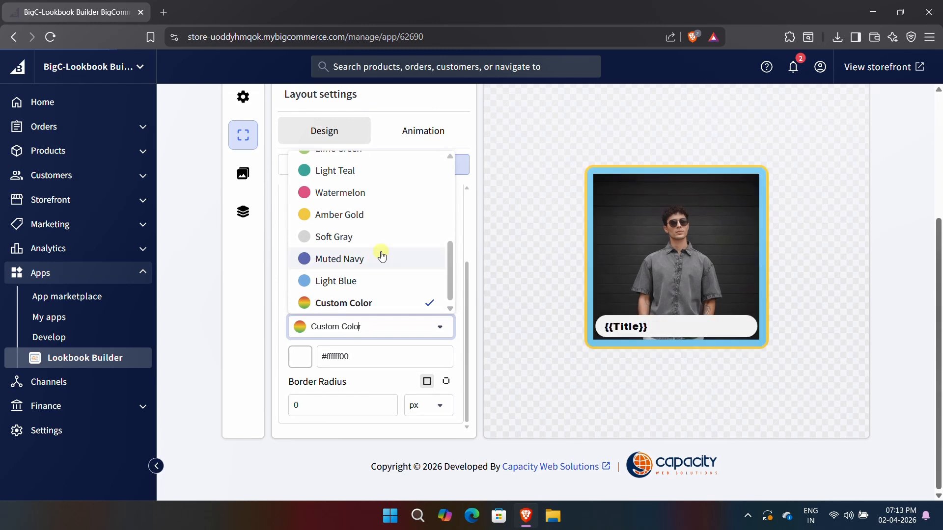
{"action": "left_click", "coordinate": [377, 258]}
{"action": "left_click", "coordinate": [336, 403]}
{"action": "type", "text": "15"}
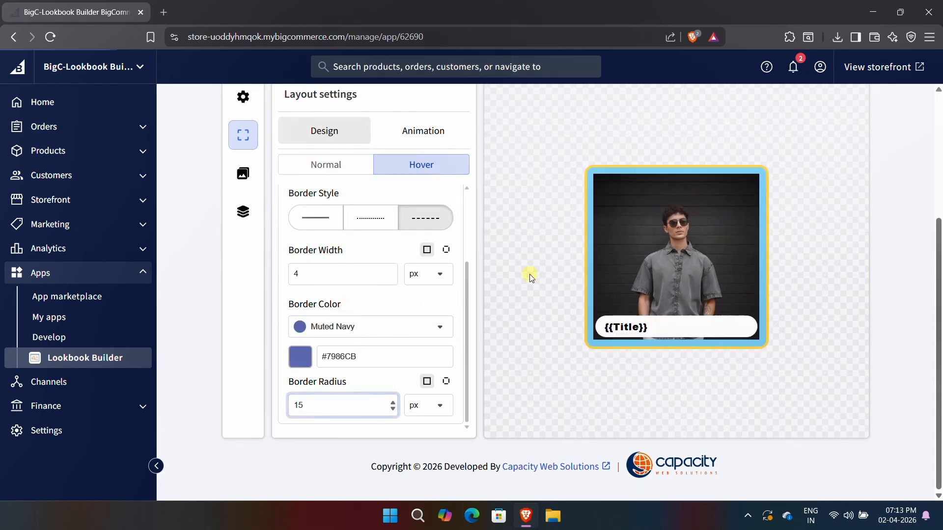
- Set the layout's transition duration to 400 ms, try a transition delay of 400 ms, and return the delay to 0
{"action": "scroll", "coordinate": [529, 274], "scroll_direction": "up", "scroll_amount": 1}
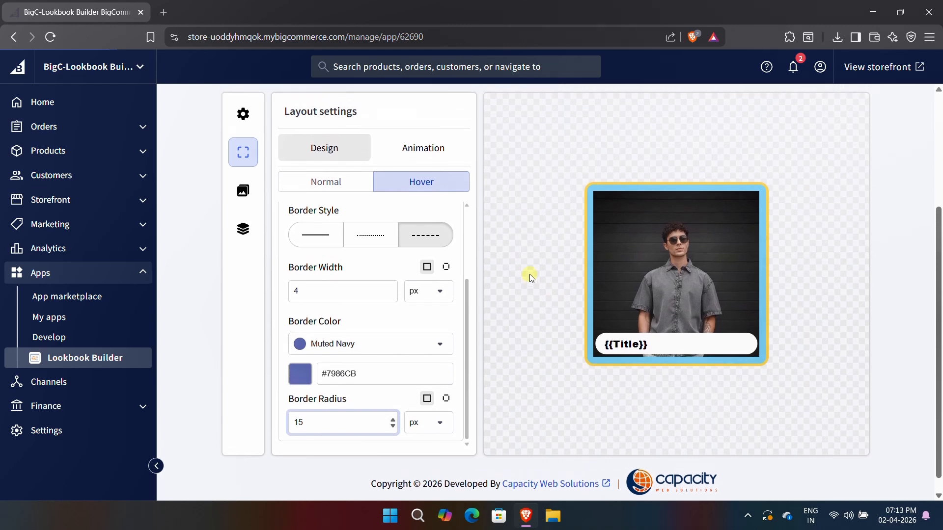
{"action": "left_click", "coordinate": [420, 156]}
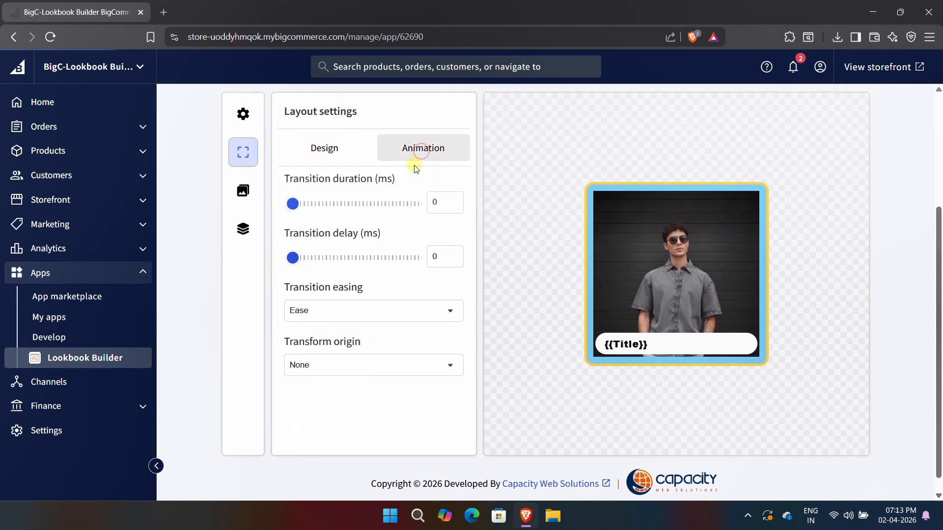
{"action": "left_click_drag", "start_coordinate": [293, 203], "coordinate": [325, 209]}
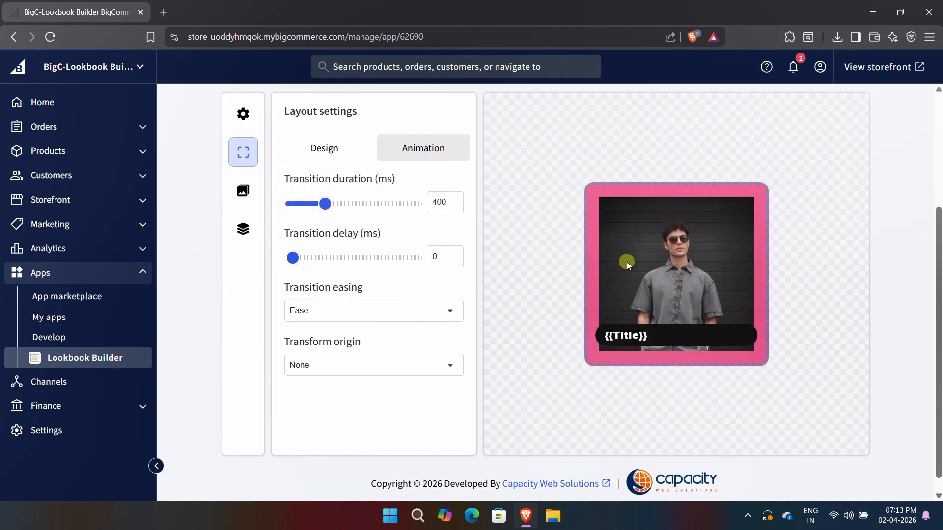
{"action": "left_click_drag", "start_coordinate": [298, 263], "coordinate": [324, 259]}
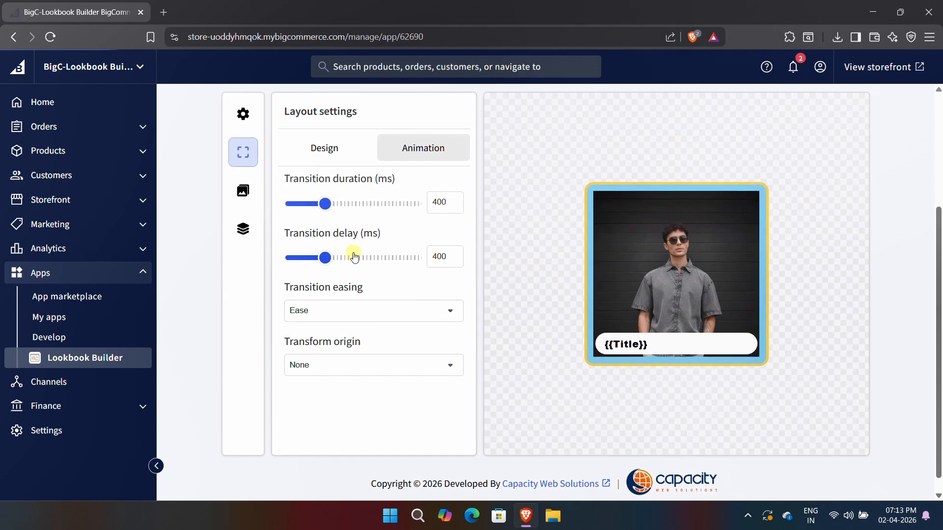
{"action": "left_click_drag", "start_coordinate": [325, 257], "coordinate": [275, 257]}
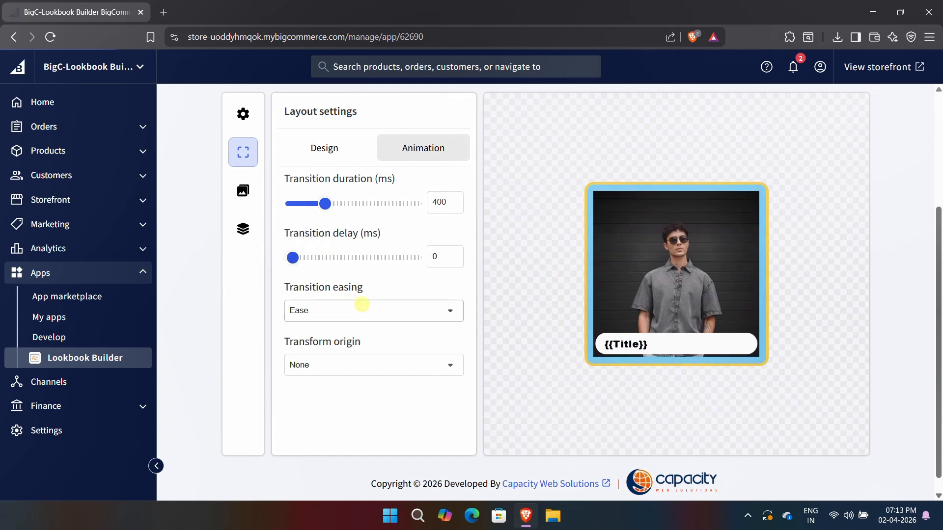
- Review the layout's transition easing and transform origin options, keeping Ease and None
{"action": "left_click", "coordinate": [361, 305]}
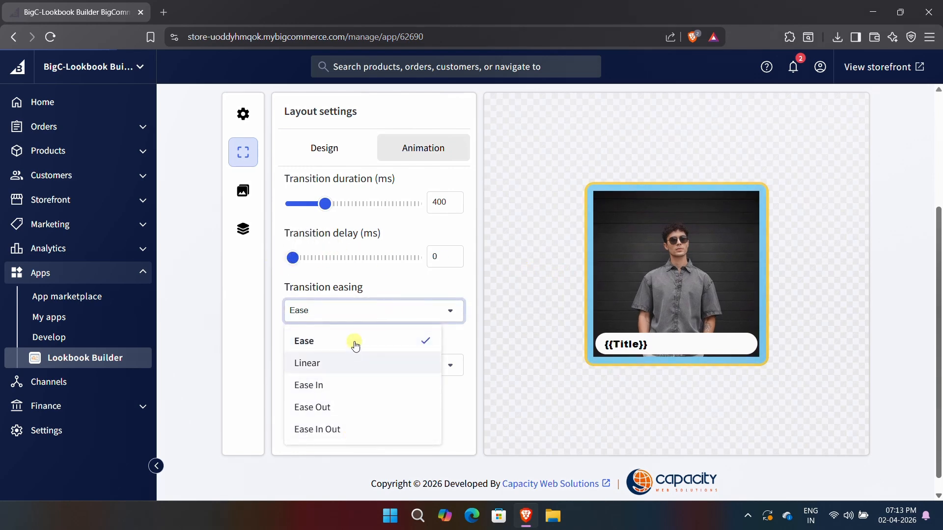
{"action": "left_click", "coordinate": [450, 313]}
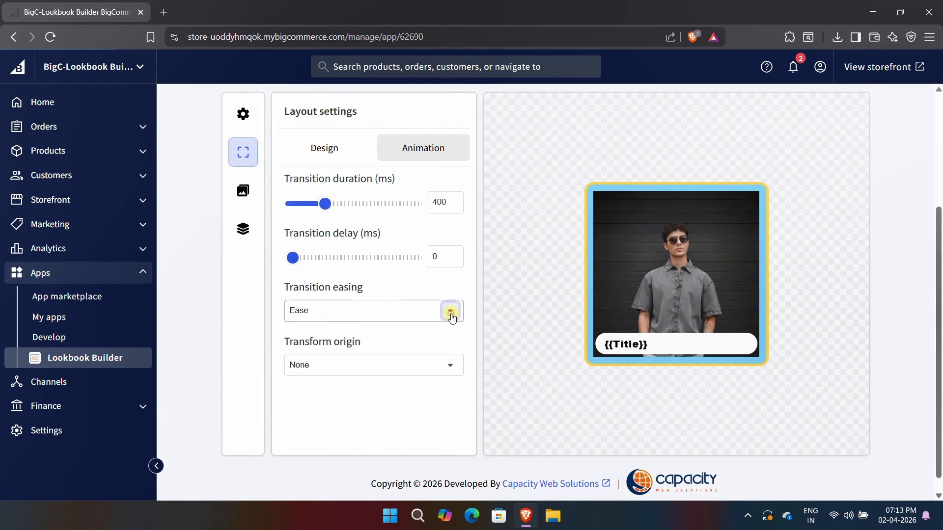
{"action": "left_click", "coordinate": [446, 367]}
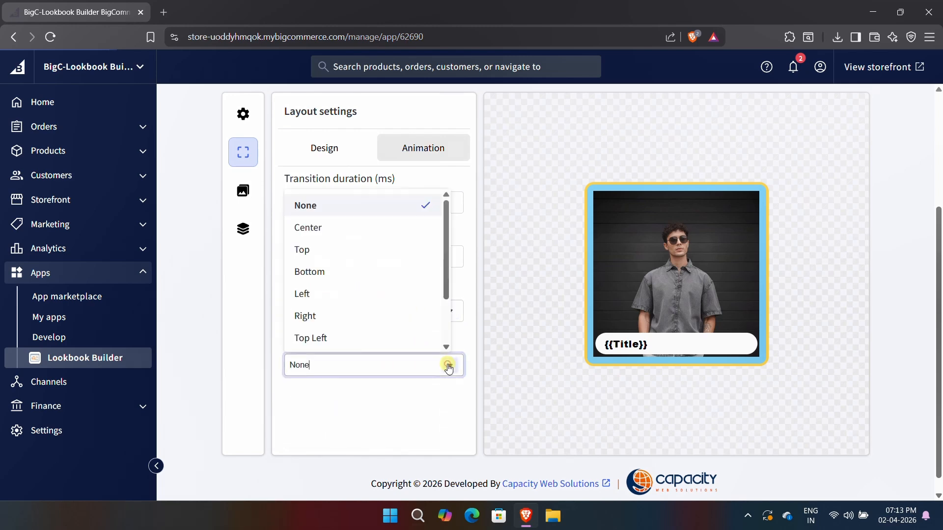
{"action": "scroll", "coordinate": [387, 319], "scroll_direction": "down", "scroll_amount": 2}
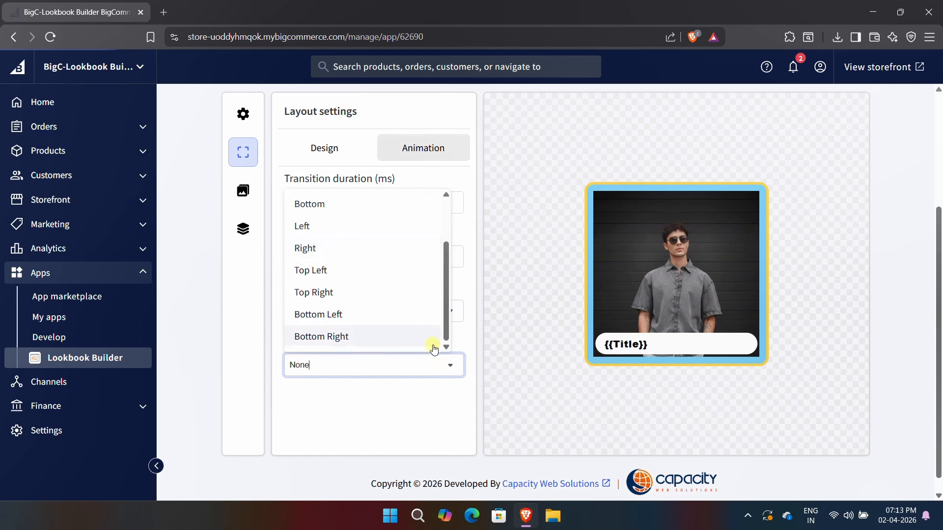
{"action": "left_click", "coordinate": [451, 369]}
- Save the skin effect's changes and dismiss the notification
{"action": "scroll", "coordinate": [439, 403], "scroll_direction": "up", "scroll_amount": 1}
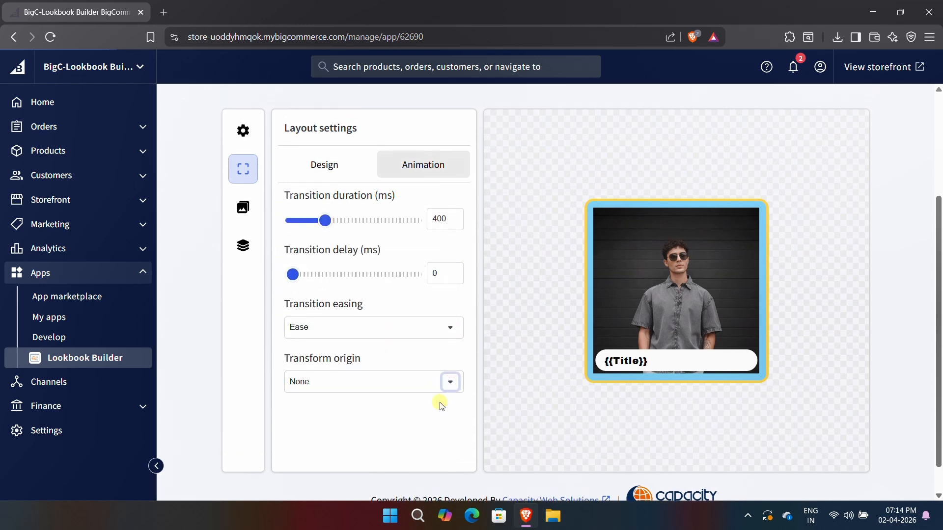
{"action": "scroll", "coordinate": [441, 406], "scroll_direction": "up", "scroll_amount": 1}
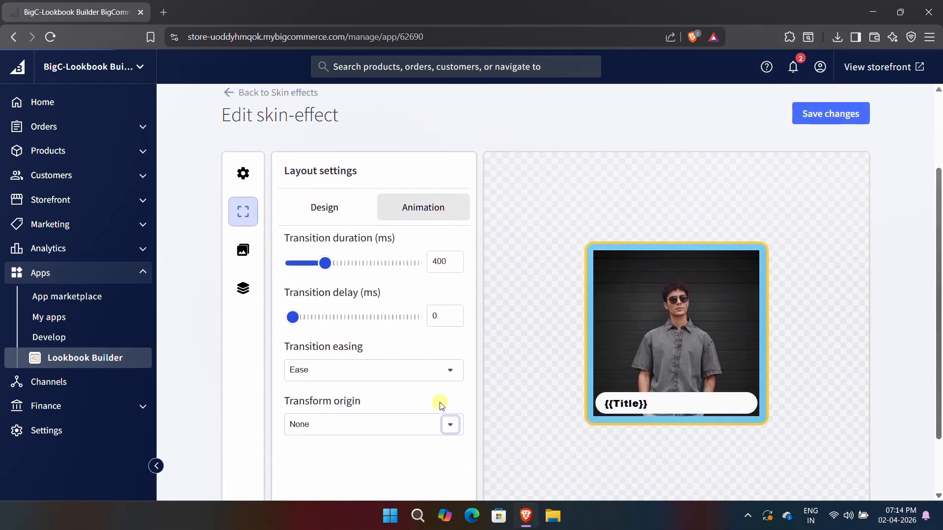
{"action": "scroll", "coordinate": [718, 192], "scroll_direction": "up", "scroll_amount": 1}
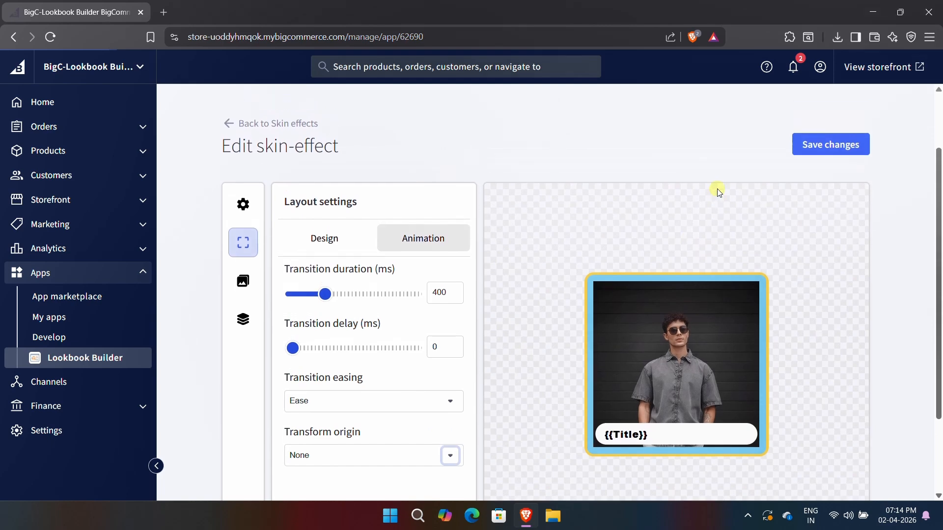
{"action": "left_click", "coordinate": [833, 154]}
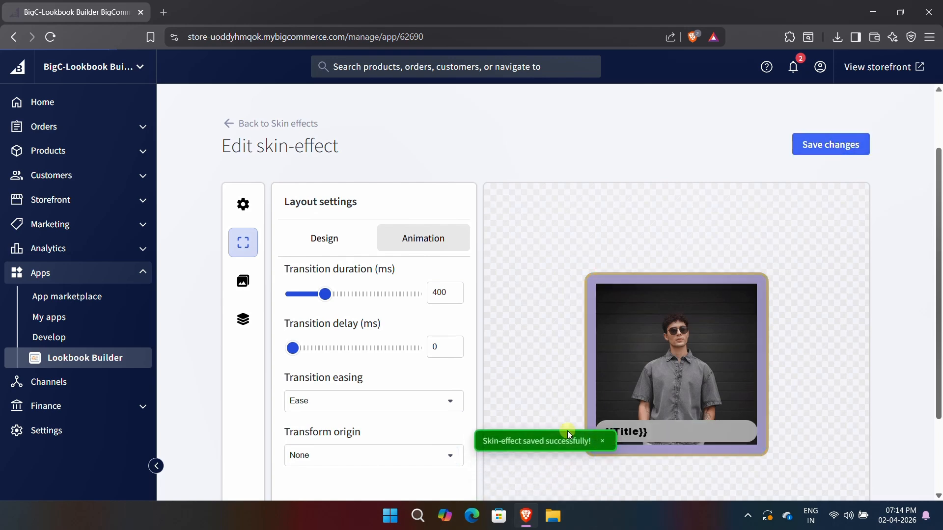
{"action": "left_click", "coordinate": [602, 441]}
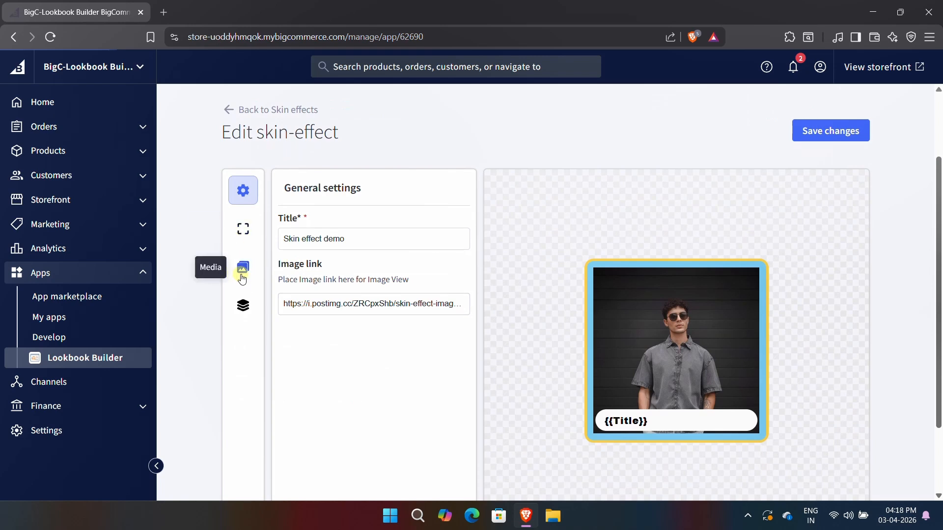
- Make the layout's normal-state background fully transparent with the color #81D4FA00
{"action": "left_click", "coordinate": [242, 278]}
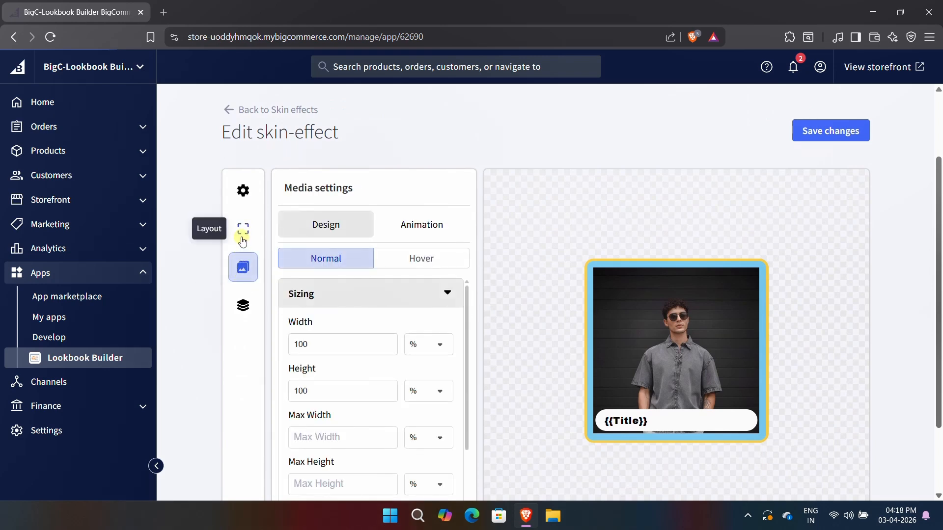
{"action": "left_click", "coordinate": [244, 232]}
{"action": "left_click", "coordinate": [385, 325]}
{"action": "left_click", "coordinate": [386, 360]}
{"action": "type", "text": "00"}
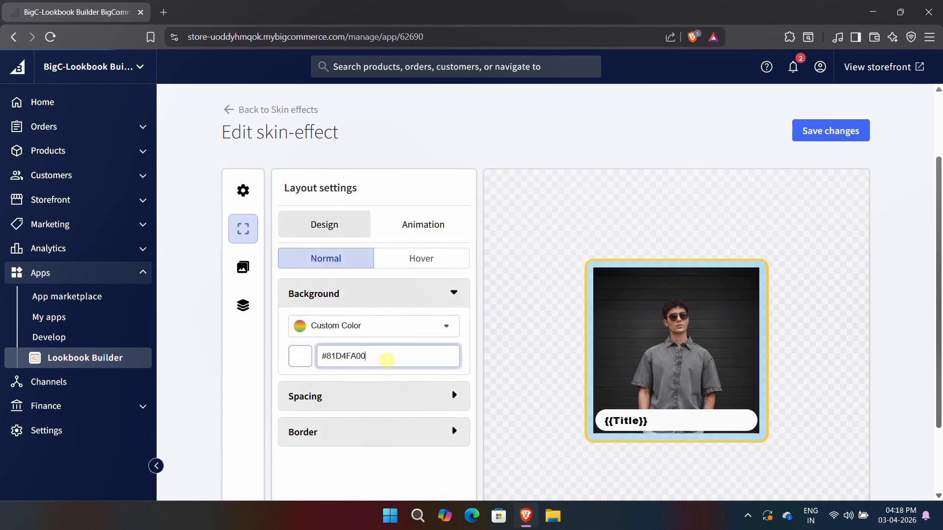
- Set the layout's normal-state padding to 0 px
{"action": "left_click", "coordinate": [379, 396]}
{"action": "double_click", "coordinate": [338, 432]}
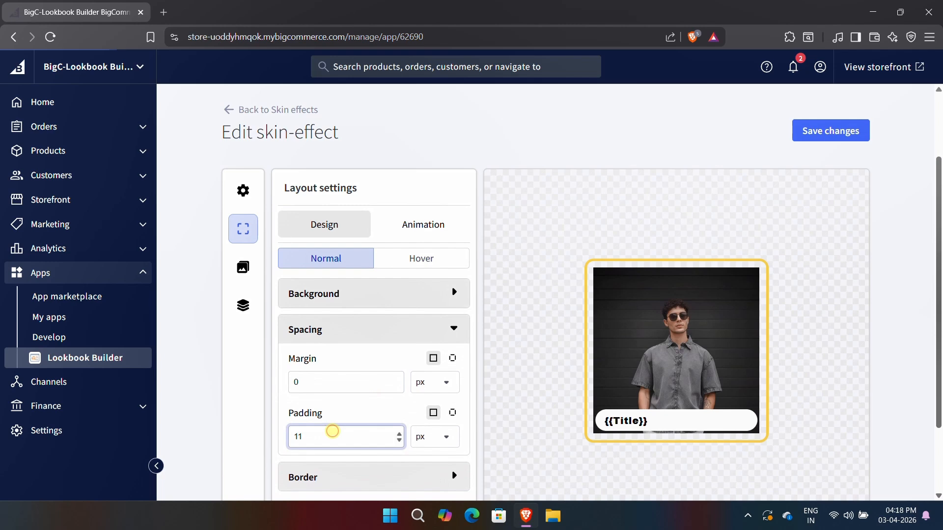
{"action": "type", "text": "0"}
- Reduce the layout's normal-state border width to 0 px
{"action": "scroll", "coordinate": [360, 400], "scroll_direction": "down", "scroll_amount": 2}
{"action": "left_click", "coordinate": [378, 388]}
{"action": "left_click", "coordinate": [392, 385]}
{"action": "left_click", "coordinate": [393, 385]}
{"action": "left_click", "coordinate": [393, 385]}
{"action": "left_click", "coordinate": [393, 384]}
- Set the layout's normal-state border color to the transparent #FFD54F00 and its border radius to 0 px
{"action": "scroll", "coordinate": [363, 367], "scroll_direction": "down", "scroll_amount": 3}
{"action": "left_click", "coordinate": [379, 355]}
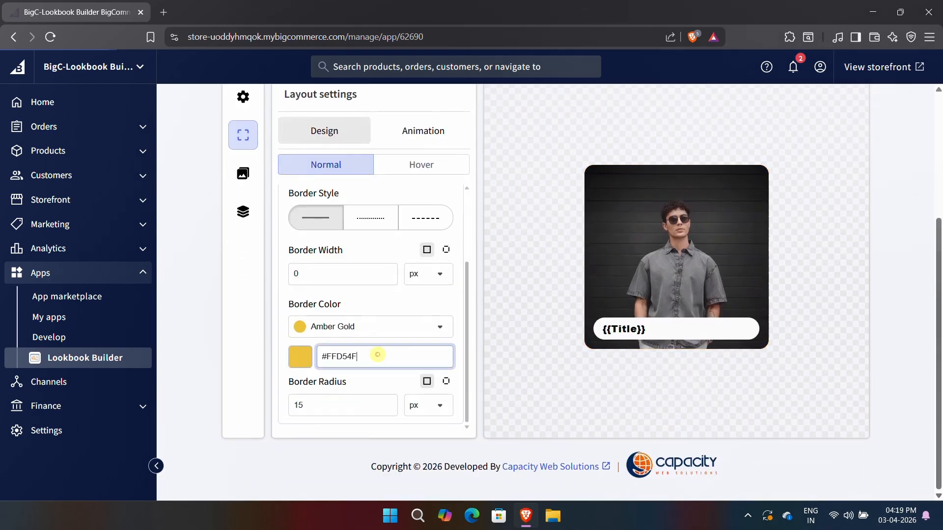
{"action": "type", "text": "00"}
{"action": "double_click", "coordinate": [353, 406]}
{"action": "type", "text": "0"}
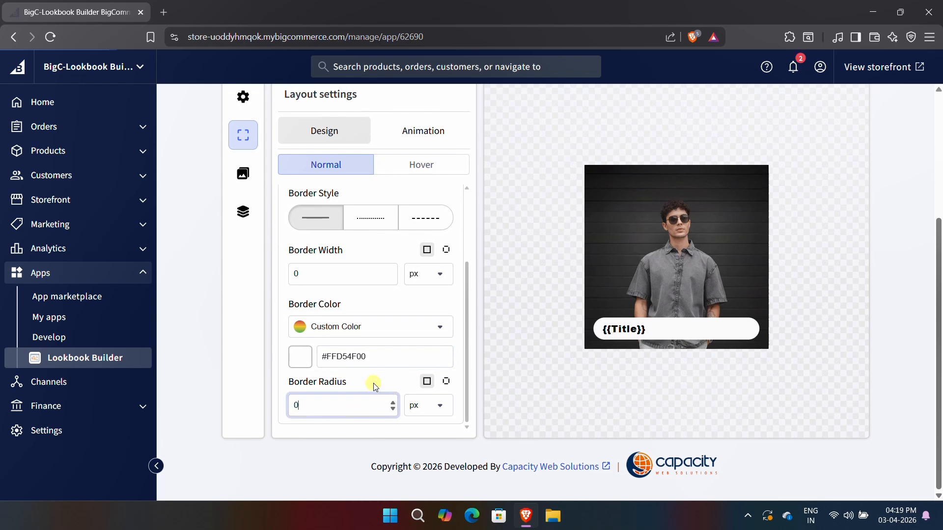
- Make the layout's hover background transparent with #F0629200 and set its hover padding to 0
{"action": "left_click", "coordinate": [407, 173]}
{"action": "left_click", "coordinate": [349, 261]}
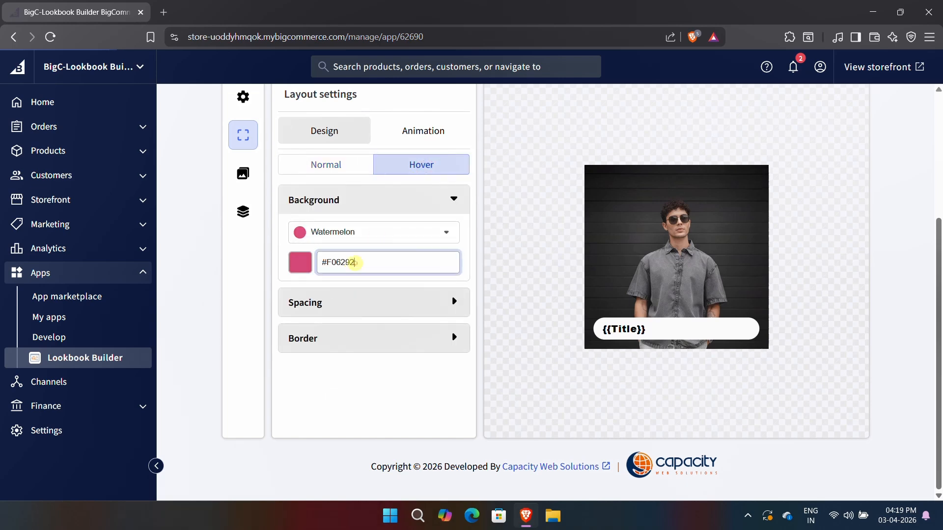
{"action": "type", "text": "00"}
{"action": "left_click", "coordinate": [379, 310]}
{"action": "double_click", "coordinate": [352, 349]}
{"action": "type", "text": "0"}
- Set the layout's hover border width to 0 px
{"action": "left_click", "coordinate": [363, 382]}
{"action": "double_click", "coordinate": [366, 379]}
{"action": "type", "text": "0"}
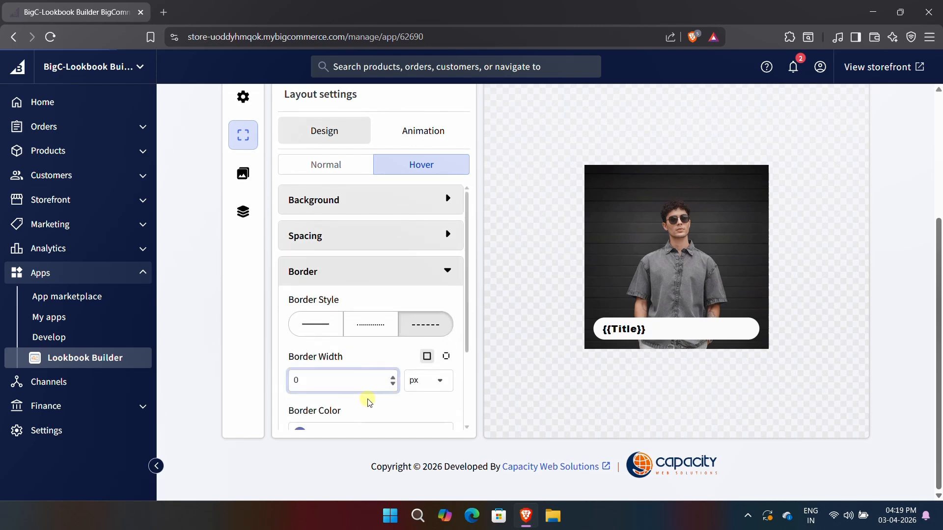
- Set the layout's hover border color to the transparent #7986CB00 and its hover border radius to 0 px
{"action": "scroll", "coordinate": [367, 393], "scroll_direction": "down", "scroll_amount": 2}
{"action": "left_click", "coordinate": [369, 357]}
{"action": "type", "text": "00"}
{"action": "double_click", "coordinate": [332, 404]}
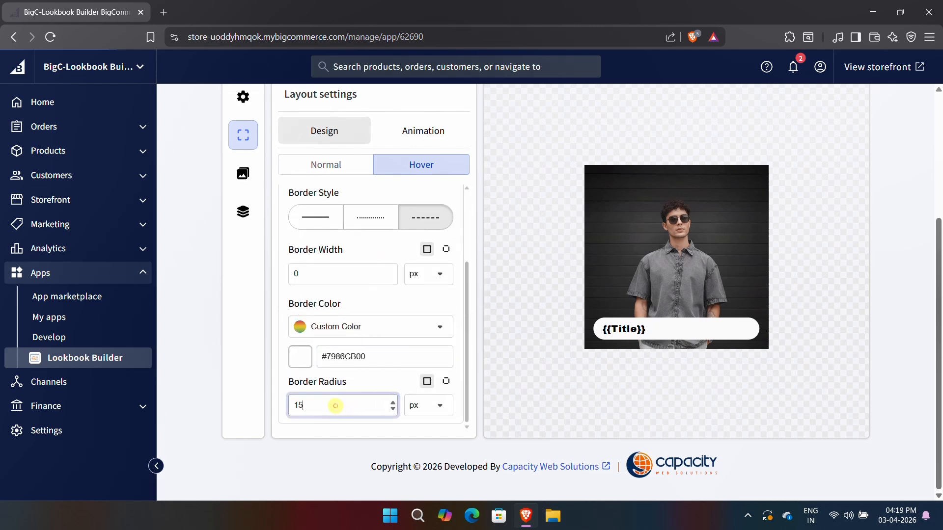
{"action": "type", "text": "0"}
{"action": "left_click", "coordinate": [376, 375]}
- Set the layout's transition duration to 0 ms and save the skin effect's changes
{"action": "left_click", "coordinate": [417, 133]}
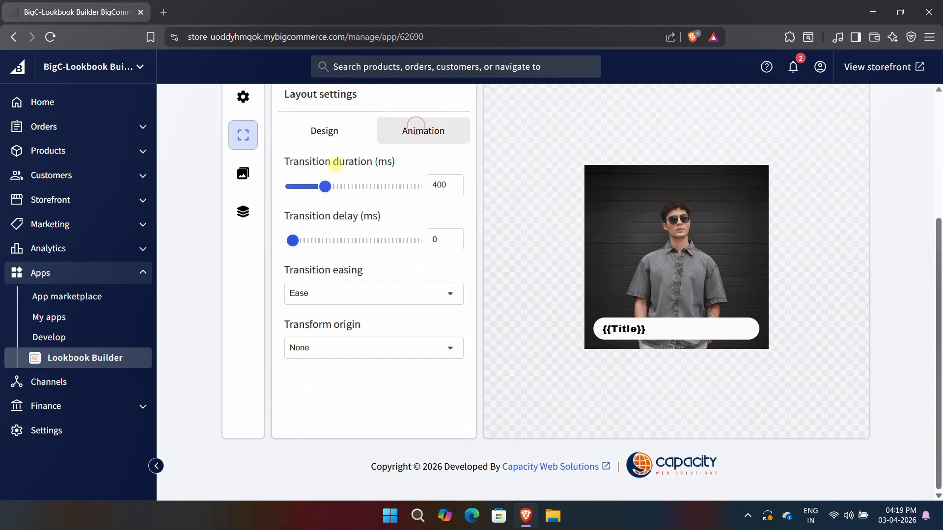
{"action": "left_click_drag", "start_coordinate": [326, 186], "coordinate": [285, 190]}
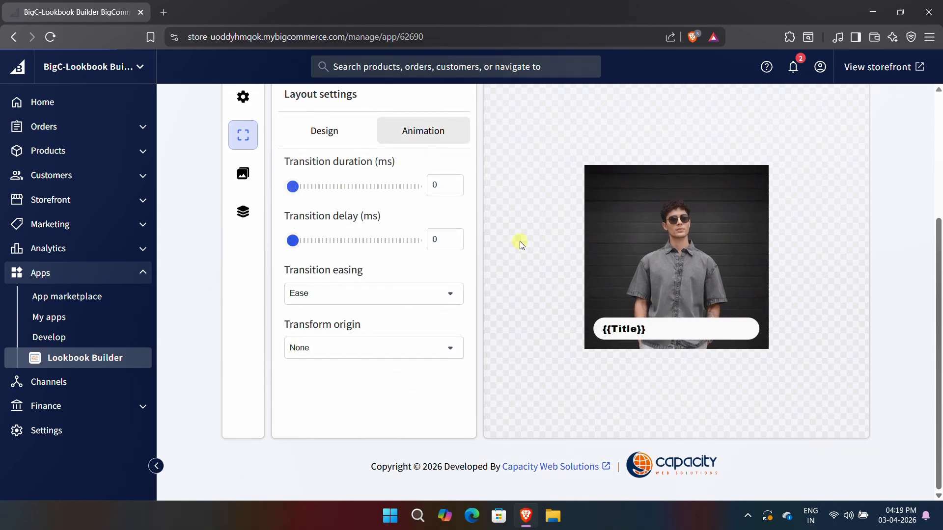
{"action": "scroll", "coordinate": [520, 244], "scroll_direction": "up", "scroll_amount": 3}
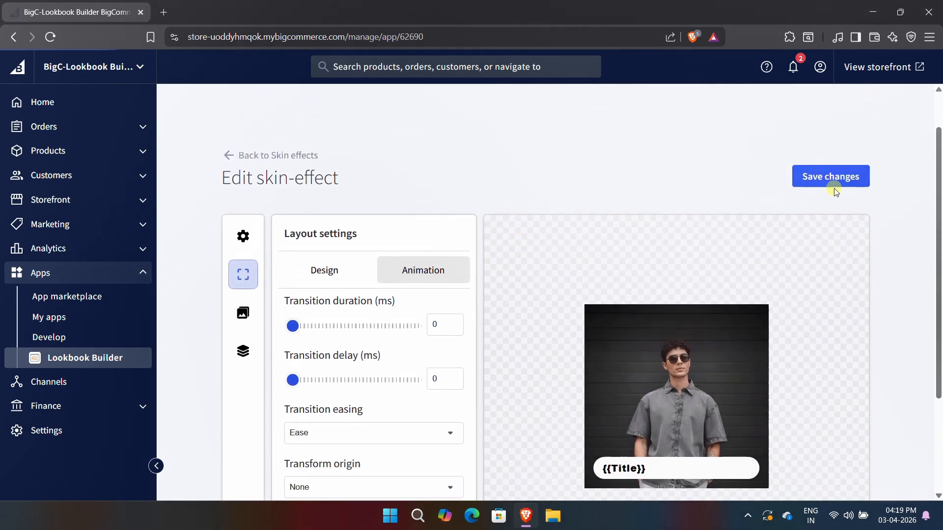
{"action": "left_click", "coordinate": [833, 184]}
{"action": "scroll", "coordinate": [543, 246], "scroll_direction": "down", "scroll_amount": 3}
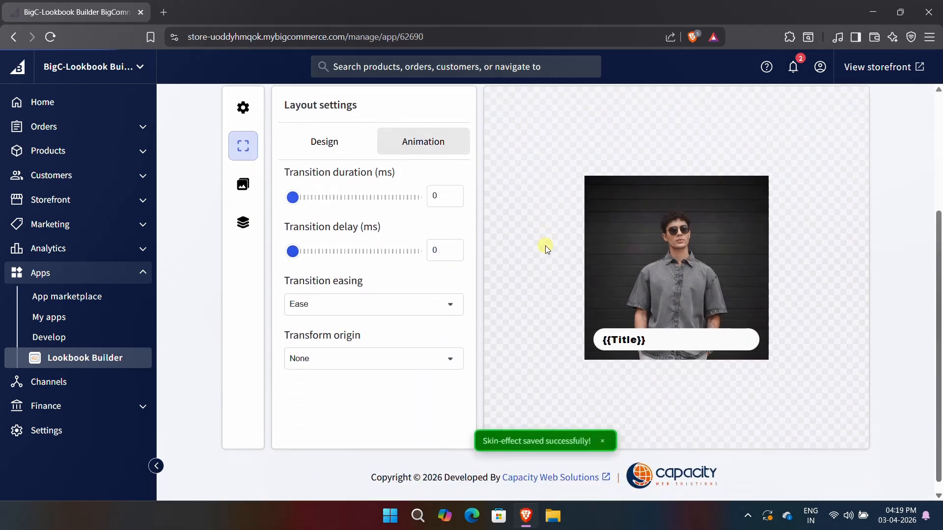
- Open the media settings and try normal-state widths of 20% and 50% before setting the width to 100%
{"action": "left_click", "coordinate": [240, 195]}
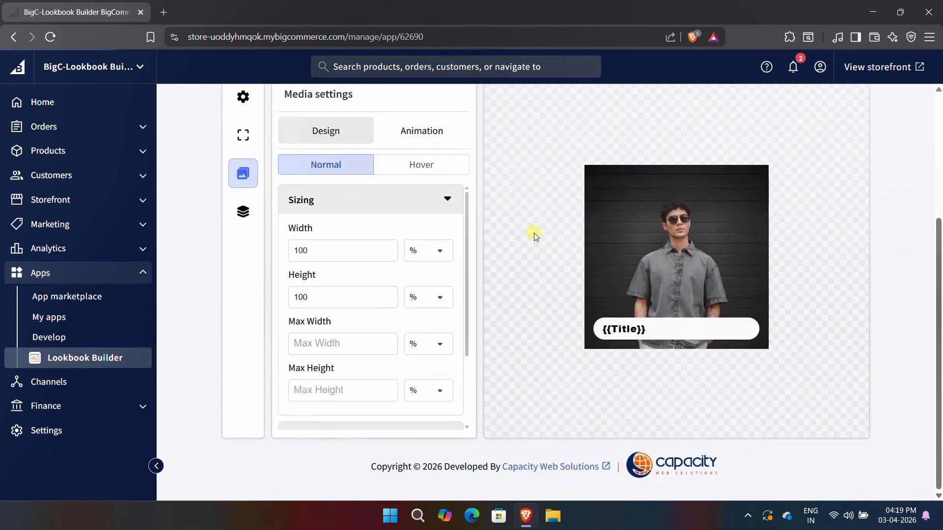
{"action": "scroll", "coordinate": [535, 233], "scroll_direction": "up", "scroll_amount": 1}
{"action": "left_click", "coordinate": [339, 322]}
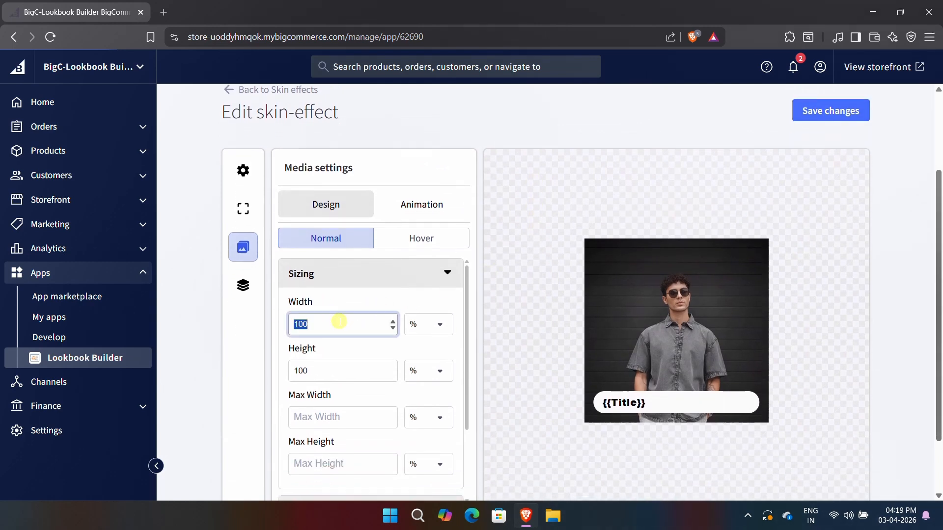
{"action": "type", "text": "10"}
{"action": "type", "text": "20"}
{"action": "key", "text": "ctrl+a"}
{"action": "type", "text": "50"}
{"action": "key", "text": "ctrl+a"}
{"action": "type", "text": "100"}
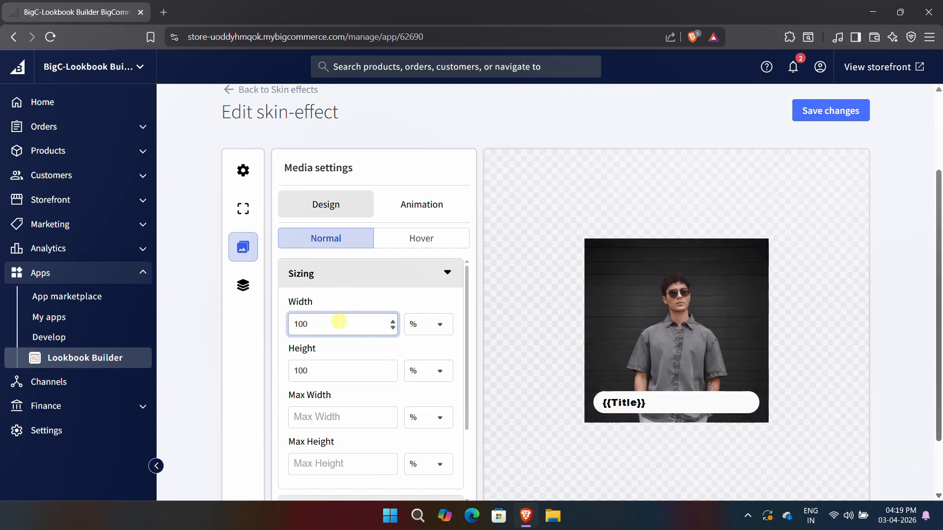
- Try a smaller normal-state height for the media and restore it to 100%, leaving the maximum width and height empty
{"action": "left_click", "coordinate": [335, 371]}
{"action": "key", "text": "ctrl+a"}
{"action": "type", "text": "5"}
{"action": "key", "text": "ctrl+a"}
{"action": "type", "text": "100"}
{"action": "left_click", "coordinate": [329, 418]}
{"action": "left_click", "coordinate": [338, 462]}
- Set the media's normal background to Amber Gold and its normal padding to 15 px
{"action": "scroll", "coordinate": [356, 445], "scroll_direction": "down", "scroll_amount": 2}
{"action": "scroll", "coordinate": [357, 447], "scroll_direction": "down", "scroll_amount": 1}
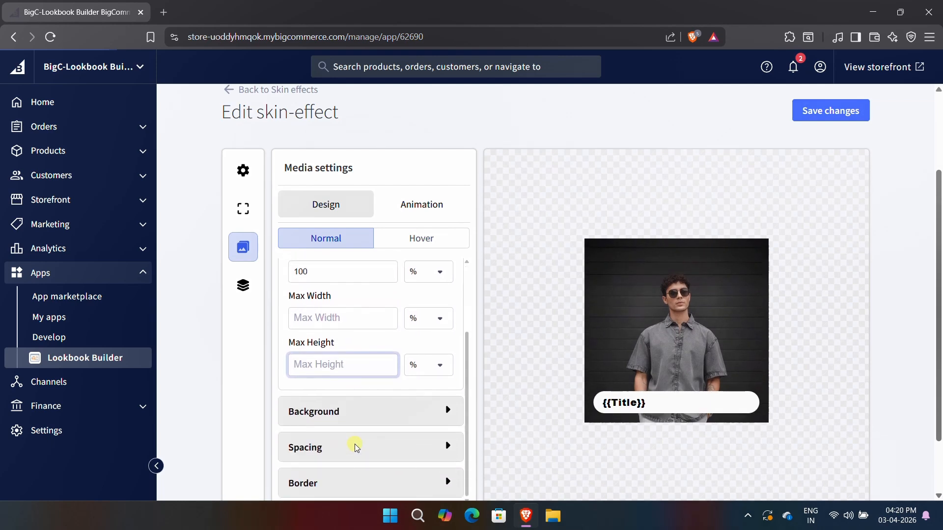
{"action": "left_click", "coordinate": [382, 410]}
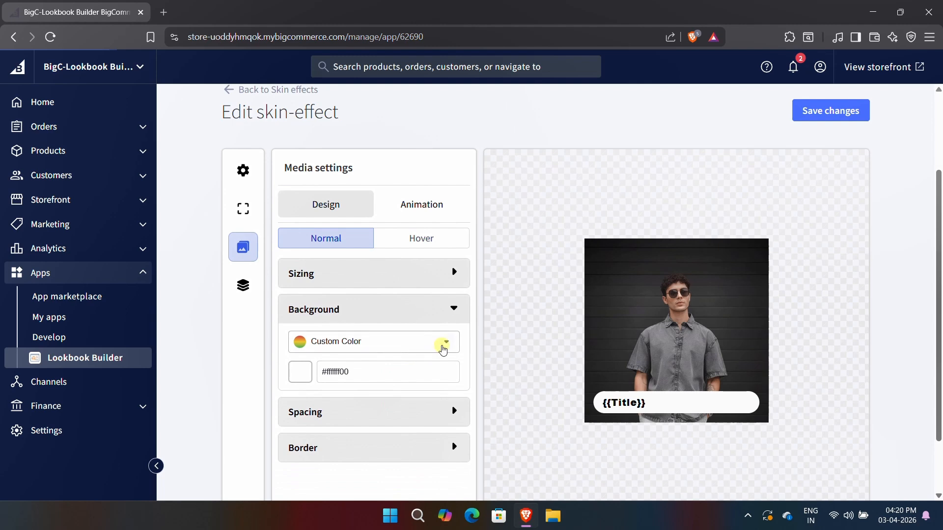
{"action": "left_click", "coordinate": [447, 344]}
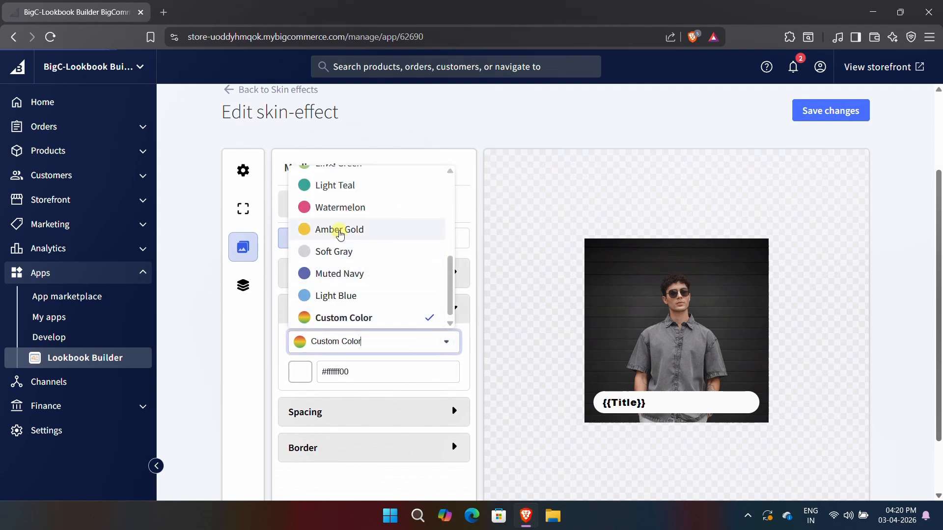
{"action": "left_click", "coordinate": [341, 234]}
{"action": "left_click", "coordinate": [398, 414]}
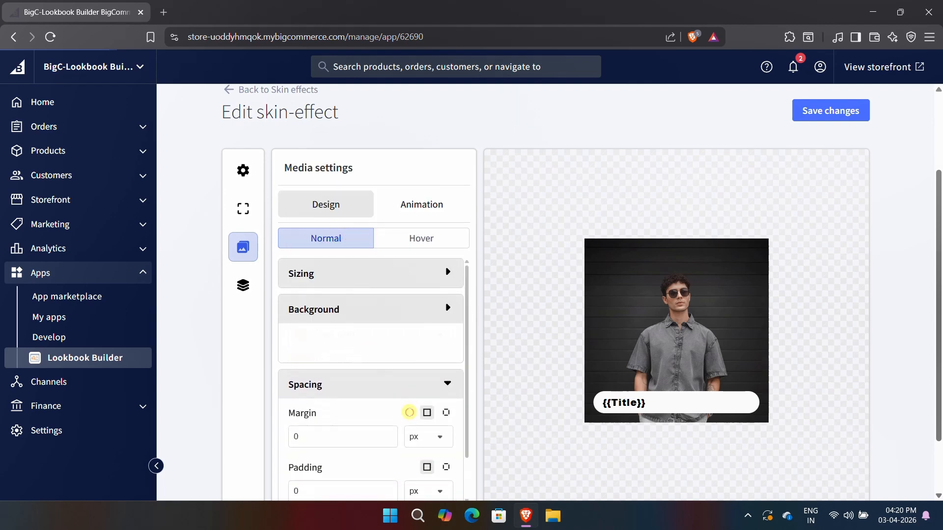
{"action": "scroll", "coordinate": [362, 425], "scroll_direction": "down", "scroll_amount": 1}
{"action": "left_click", "coordinate": [326, 442]}
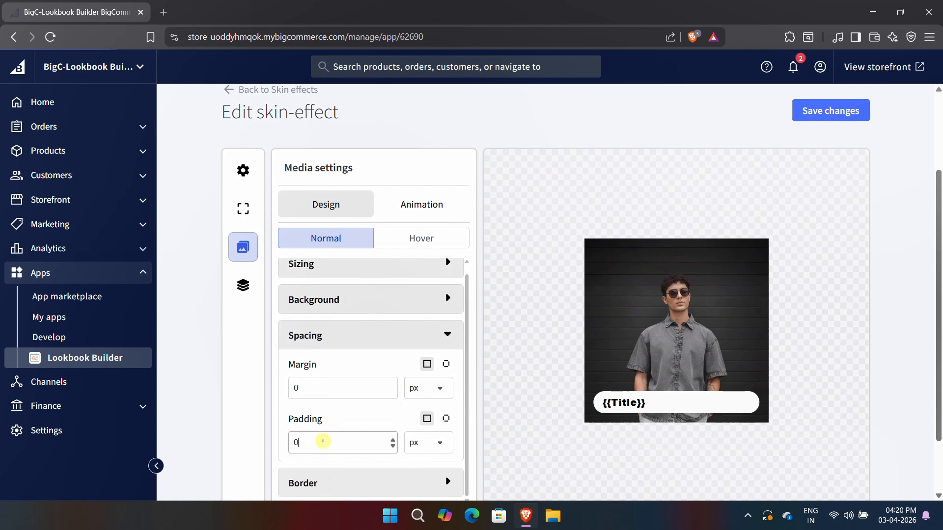
{"action": "type", "text": "15"}
- Set the media's normal border width to 4 px with the dashed style
{"action": "scroll", "coordinate": [358, 427], "scroll_direction": "down", "scroll_amount": 2}
{"action": "left_click", "coordinate": [361, 413]}
{"action": "double_click", "coordinate": [343, 354]}
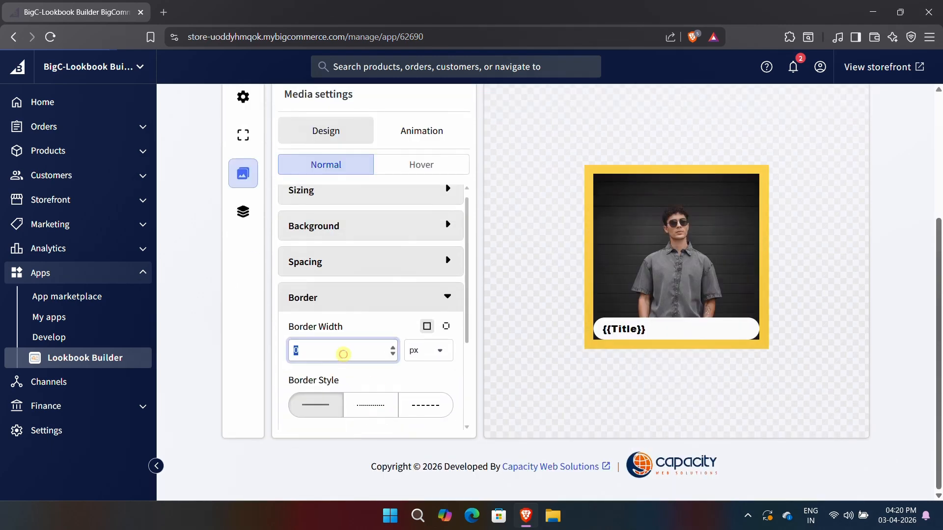
{"action": "type", "text": "4"}
{"action": "left_click", "coordinate": [422, 400]}
- Set the media's normal border color to Watermelon and its border radius to 15 px
{"action": "scroll", "coordinate": [403, 384], "scroll_direction": "down", "scroll_amount": 2}
{"action": "left_click", "coordinate": [404, 380]}
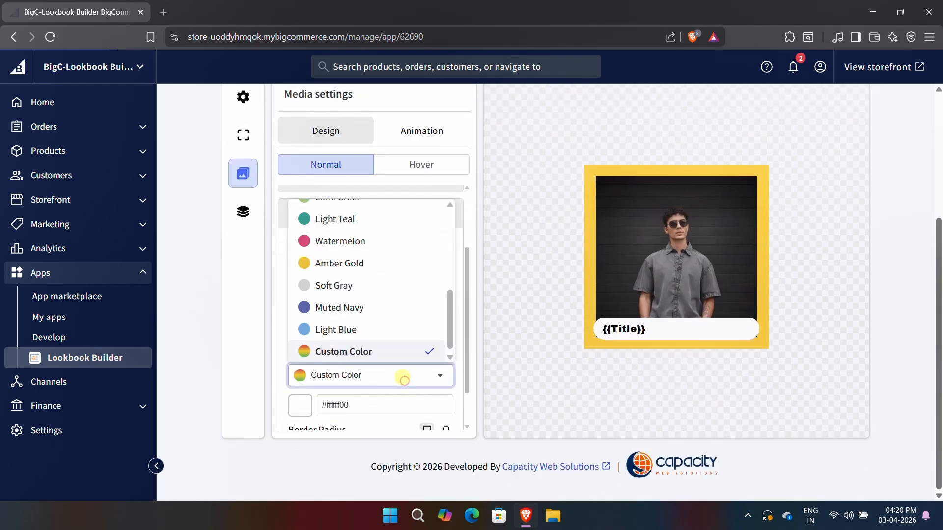
{"action": "left_click", "coordinate": [325, 242]}
{"action": "scroll", "coordinate": [364, 368], "scroll_direction": "down", "scroll_amount": 1}
{"action": "double_click", "coordinate": [333, 405]}
{"action": "type", "text": "15"}
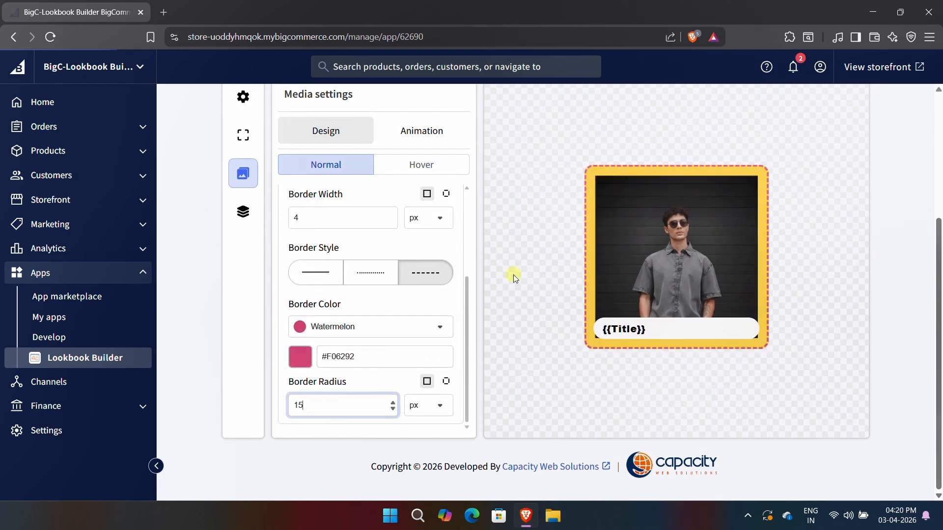
- Switch to the media's hover design and give it a pink background color
{"action": "scroll", "coordinate": [399, 238], "scroll_direction": "up", "scroll_amount": 3}
{"action": "left_click", "coordinate": [421, 164]}
{"action": "scroll", "coordinate": [371, 313], "scroll_direction": "down", "scroll_amount": 2}
{"action": "left_click", "coordinate": [370, 338]}
{"action": "left_click", "coordinate": [385, 269]}
{"action": "left_click", "coordinate": [368, 328]}
- Check the media's normal-state settings for reference and set its hover padding to 15 px
{"action": "left_click", "coordinate": [368, 335]}
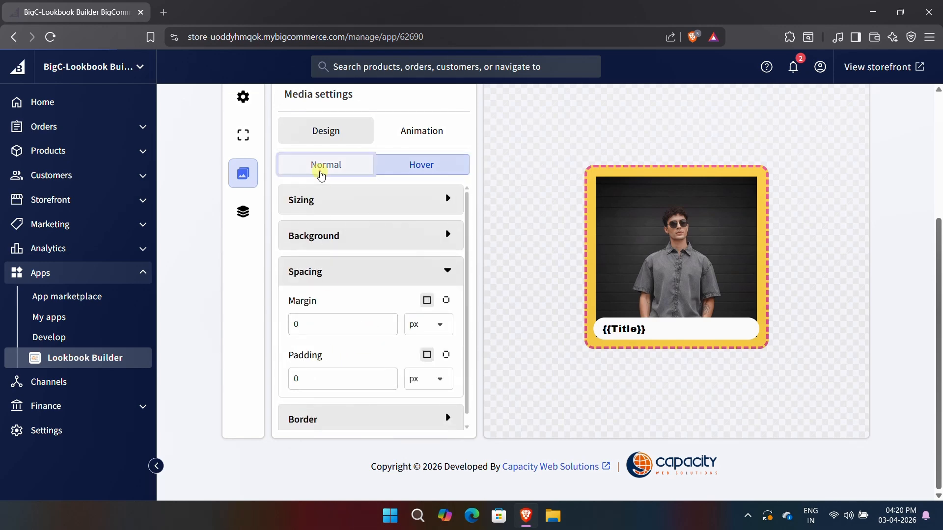
{"action": "left_click", "coordinate": [319, 175]}
{"action": "left_click", "coordinate": [377, 336]}
{"action": "left_click", "coordinate": [421, 165]}
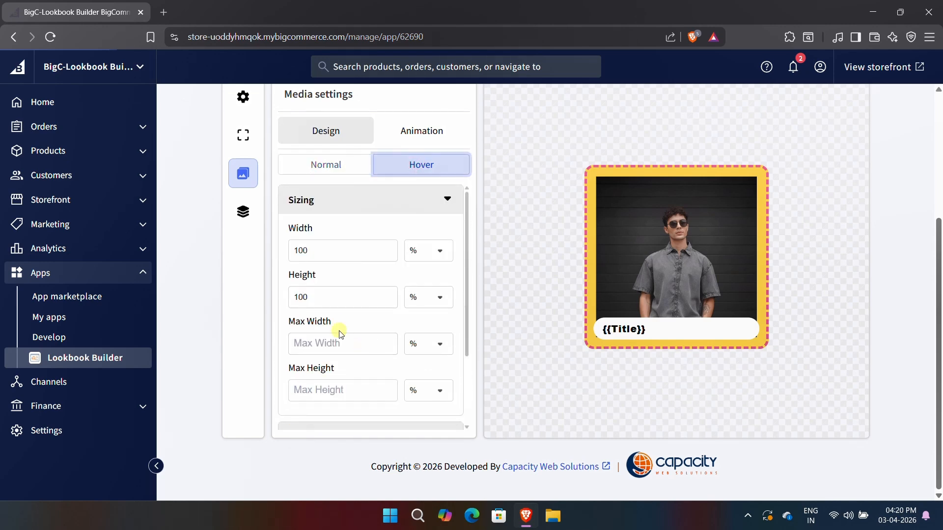
{"action": "scroll", "coordinate": [353, 339], "scroll_direction": "down", "scroll_amount": 1}
{"action": "left_click", "coordinate": [338, 372]}
{"action": "left_click", "coordinate": [338, 379]}
- Set the media's hover border width to 4 px with the dashed style
{"action": "left_click", "coordinate": [344, 409]}
{"action": "scroll", "coordinate": [353, 319], "scroll_direction": "down", "scroll_amount": 2}
{"action": "left_click", "coordinate": [343, 248]}
{"action": "type", "text": "4"}
- Set the media's hover border color to Amber Gold and its hover border radius to 15 px
{"action": "left_click", "coordinate": [400, 358]}
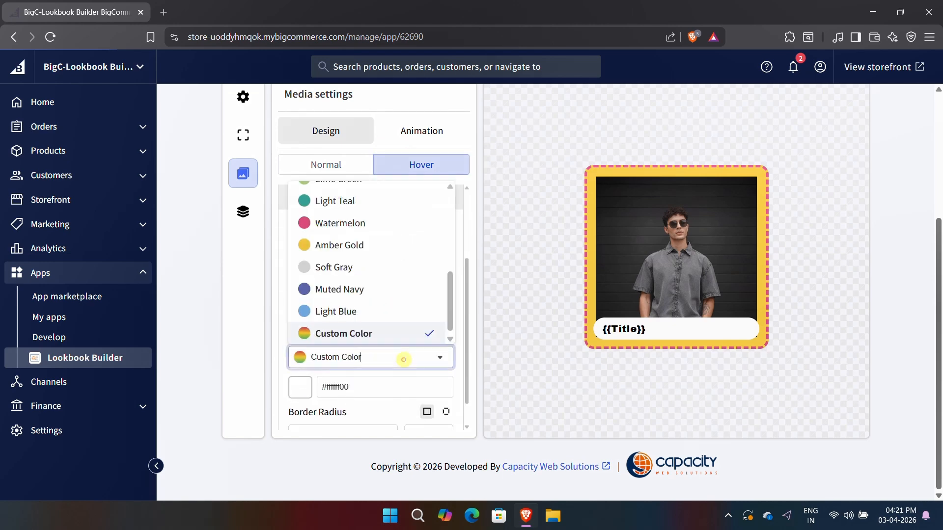
{"action": "left_click", "coordinate": [339, 248]}
{"action": "scroll", "coordinate": [362, 381], "scroll_direction": "down", "scroll_amount": 1}
{"action": "left_click", "coordinate": [341, 406]}
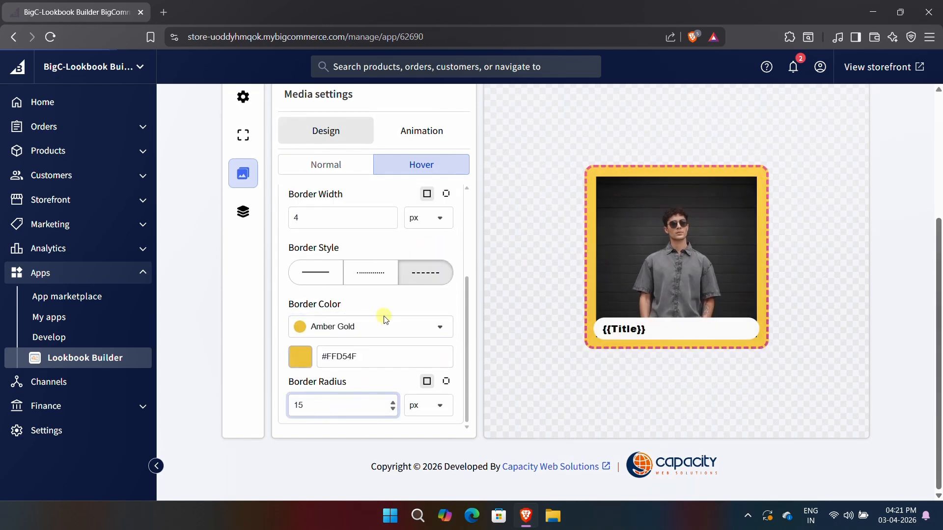
- Compare the media's normal and hover spacing and border settings, and preview the hover effect on the sample image
{"action": "scroll", "coordinate": [340, 189], "scroll_direction": "up", "scroll_amount": 3}
{"action": "left_click", "coordinate": [375, 263]}
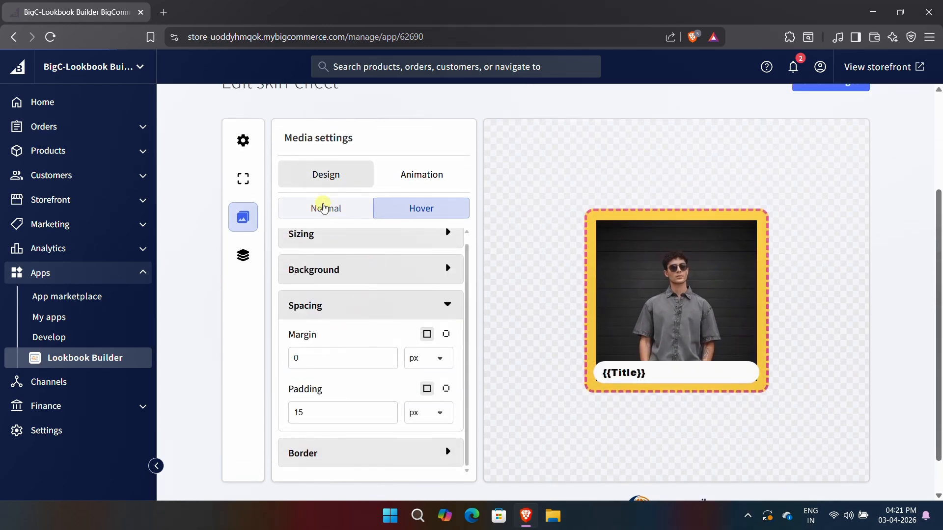
{"action": "left_click", "coordinate": [326, 209]}
{"action": "scroll", "coordinate": [361, 383], "scroll_direction": "down", "scroll_amount": 1}
{"action": "scroll", "coordinate": [363, 389], "scroll_direction": "down", "scroll_amount": 1}
{"action": "left_click", "coordinate": [373, 420]}
{"action": "scroll", "coordinate": [364, 388], "scroll_direction": "down", "scroll_amount": 1}
{"action": "left_click", "coordinate": [371, 402]}
{"action": "scroll", "coordinate": [376, 368], "scroll_direction": "down", "scroll_amount": 2}
{"action": "left_click", "coordinate": [414, 167]}
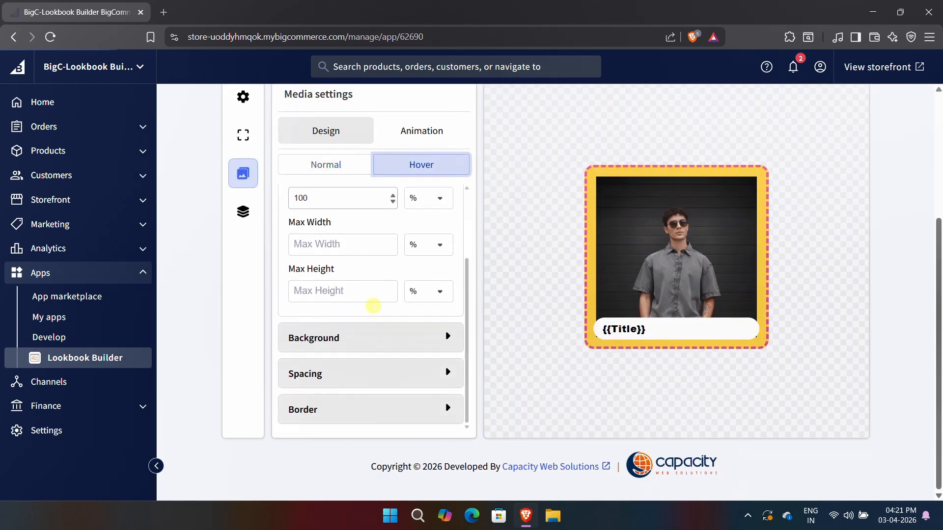
{"action": "left_click", "coordinate": [361, 370]}
{"action": "scroll", "coordinate": [366, 388], "scroll_direction": "up", "scroll_amount": 1}
{"action": "left_click", "coordinate": [368, 405]}
{"action": "scroll", "coordinate": [378, 382], "scroll_direction": "down", "scroll_amount": 2}
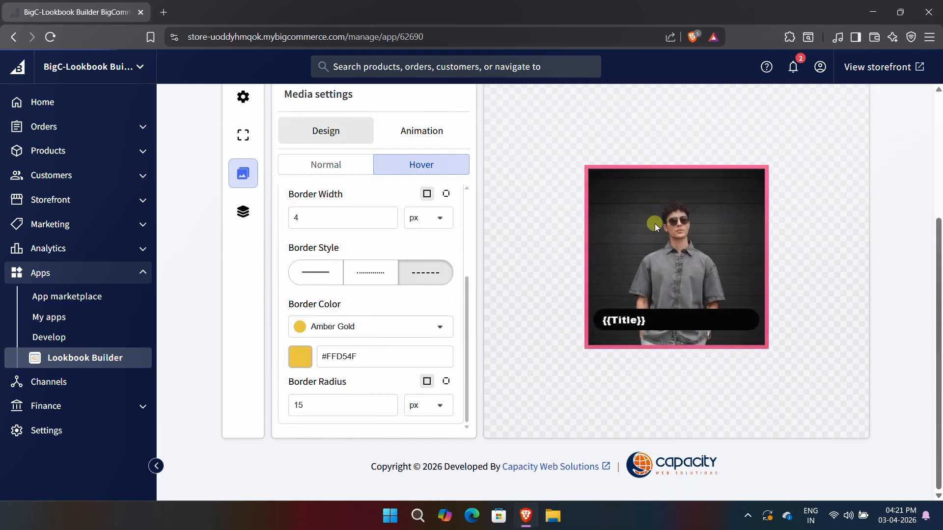
{"action": "scroll", "coordinate": [550, 246], "scroll_direction": "up", "scroll_amount": 1}
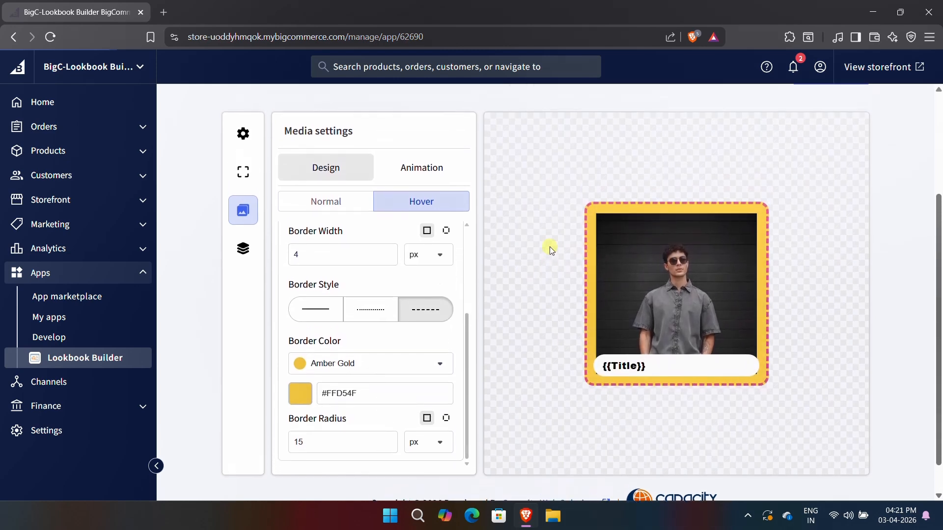
- Try None as the media's normal animation type, restore Animation, and set the transition duration to 230 ms
{"action": "left_click", "coordinate": [422, 172]}
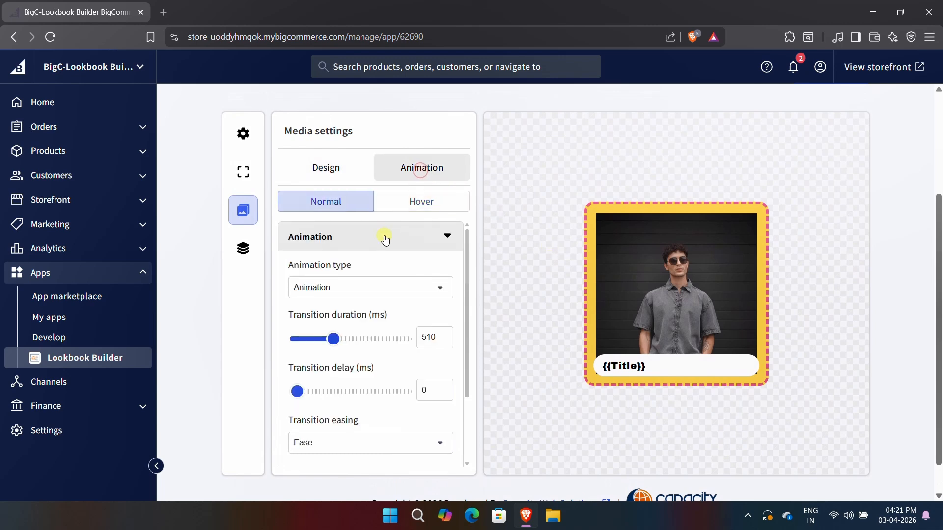
{"action": "left_click", "coordinate": [385, 287]}
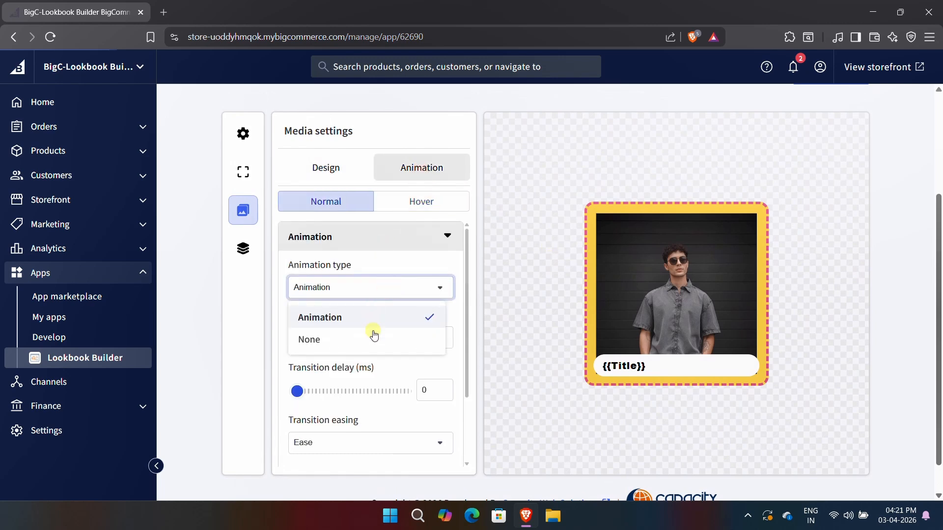
{"action": "left_click", "coordinate": [376, 339]}
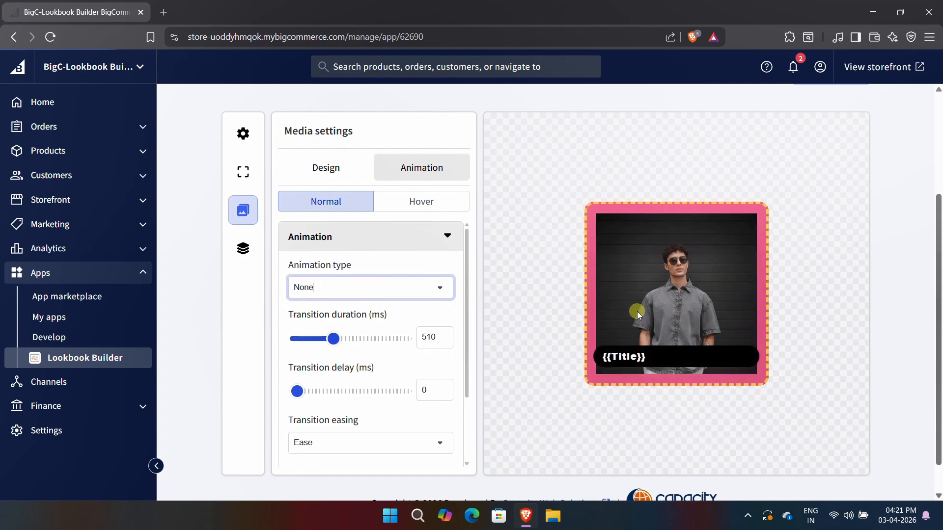
{"action": "left_click", "coordinate": [362, 291]}
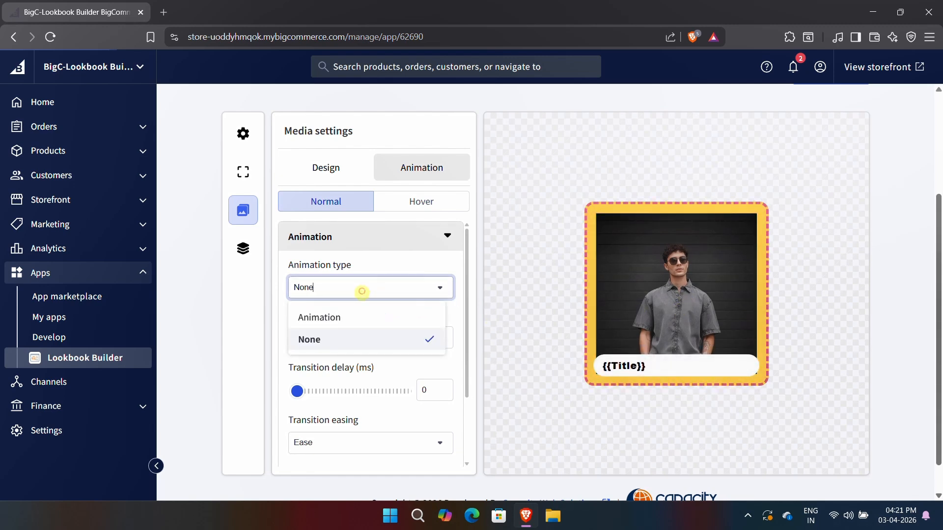
{"action": "left_click", "coordinate": [355, 327]}
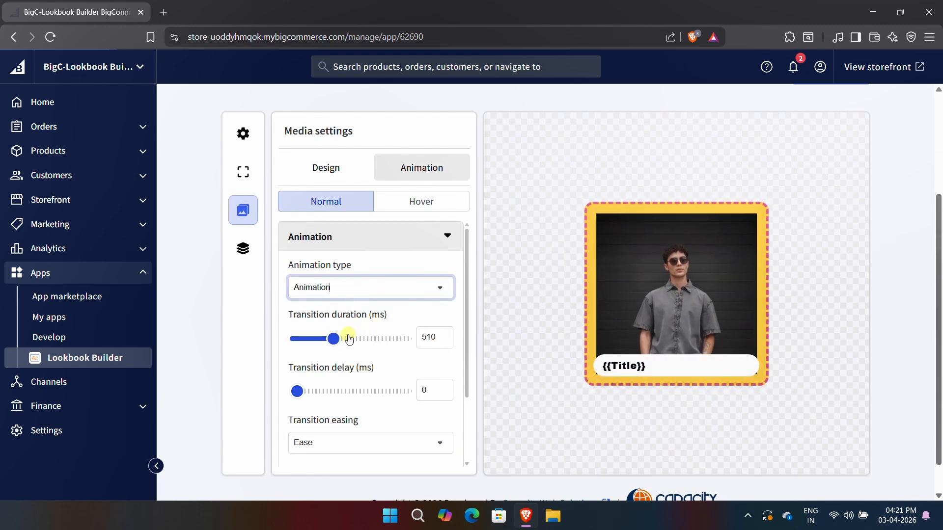
{"action": "left_click_drag", "start_coordinate": [335, 339], "coordinate": [312, 339]}
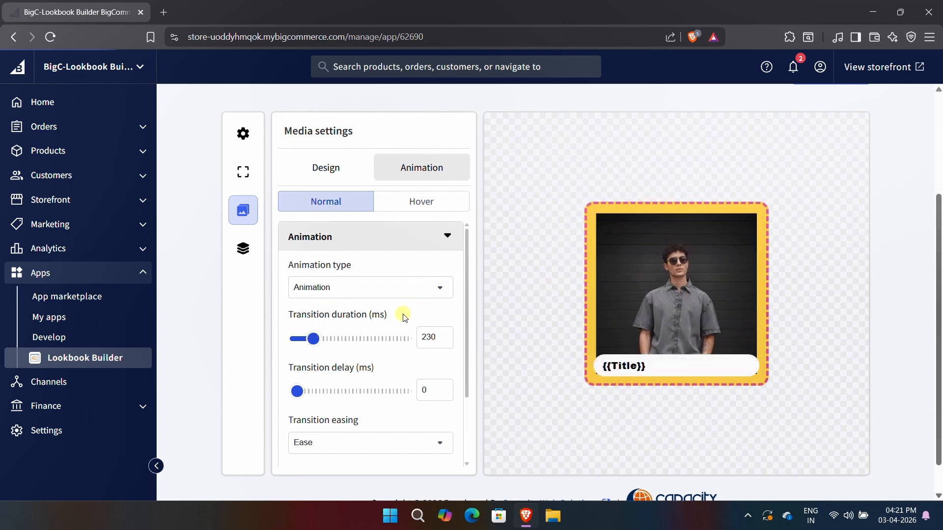
{"action": "scroll", "coordinate": [404, 316], "scroll_direction": "down", "scroll_amount": 2}
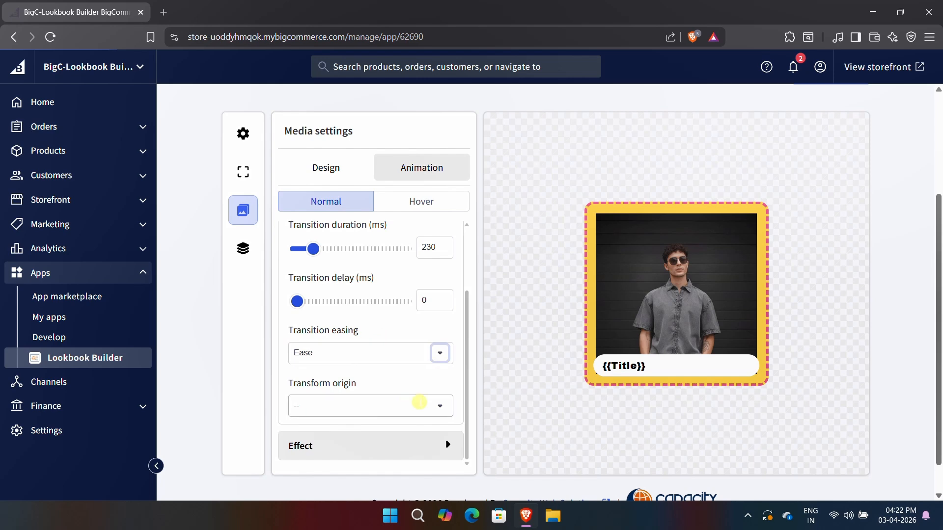
- Try different opacity and scale values for the media's normal-state effect and restore both to 1
{"action": "left_click", "coordinate": [417, 448]}
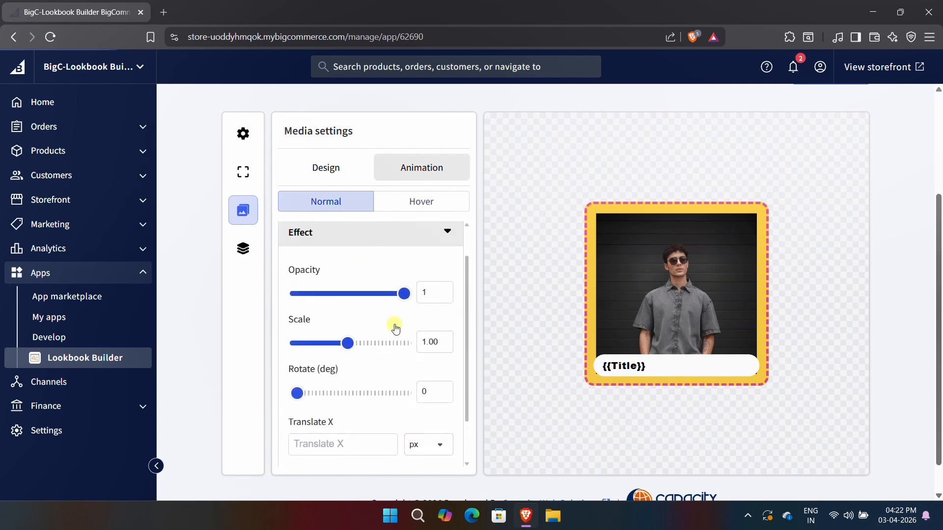
{"action": "left_click_drag", "start_coordinate": [403, 298], "coordinate": [434, 299]}
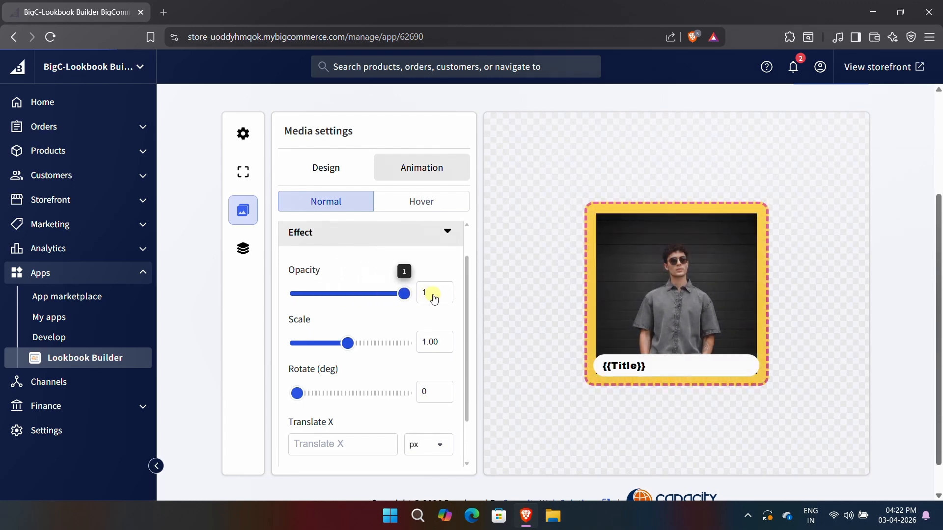
{"action": "left_click_drag", "start_coordinate": [348, 348], "coordinate": [305, 338]}
- Try a Translate X offset of 100 px for the media's normal-state effect and clear it
{"action": "scroll", "coordinate": [310, 395], "scroll_direction": "down", "scroll_amount": 1}
{"action": "left_click", "coordinate": [341, 388]}
{"action": "type", "text": "100"}
{"action": "double_click", "coordinate": [341, 388]}
{"action": "key", "text": "BackSpace"}
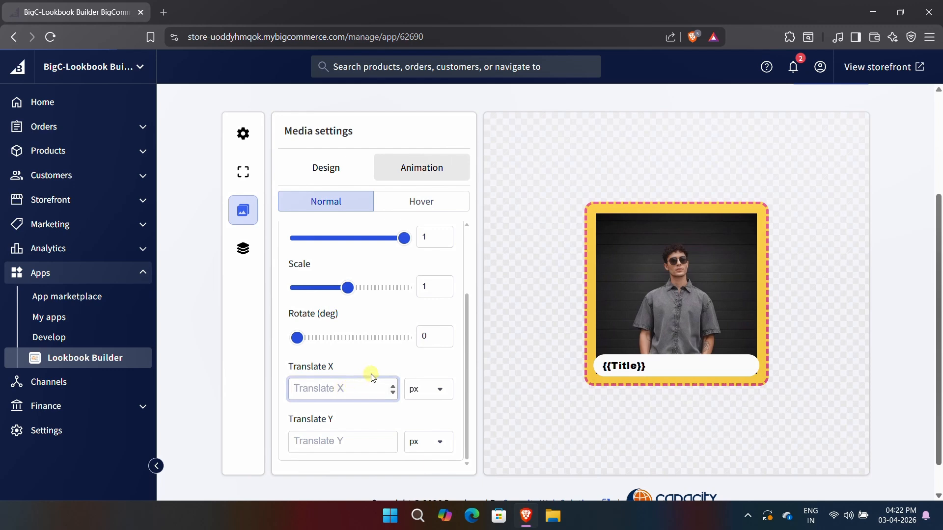
- Set the media's hover effect scale to 1.1 and keep its opacity at 1
{"action": "left_click", "coordinate": [422, 214]}
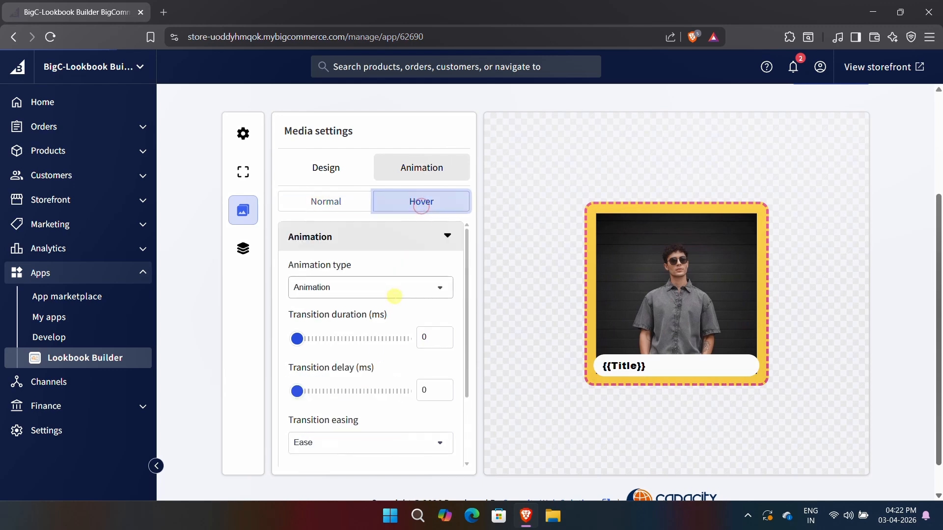
{"action": "scroll", "coordinate": [393, 298], "scroll_direction": "down", "scroll_amount": 2}
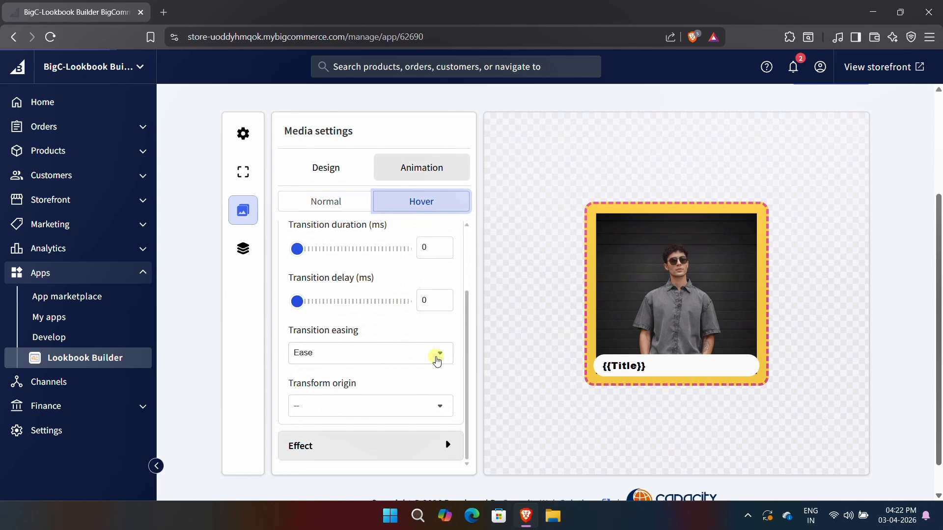
{"action": "left_click", "coordinate": [399, 446]}
{"action": "mouse_move", "coordinate": [402, 295]}
{"action": "left_mouse_down"}
{"action": "mouse_move", "coordinate": [362, 295]}
{"action": "mouse_move", "coordinate": [405, 294]}
{"action": "left_mouse_up"}
{"action": "mouse_move", "coordinate": [353, 343]}
{"action": "left_mouse_down"}
{"action": "mouse_move", "coordinate": [375, 343]}
{"action": "mouse_move", "coordinate": [352, 342]}
{"action": "left_mouse_up"}
- Try a 90-degree rotation for the media's hover effect and restore it to 0
{"action": "left_click", "coordinate": [323, 393]}
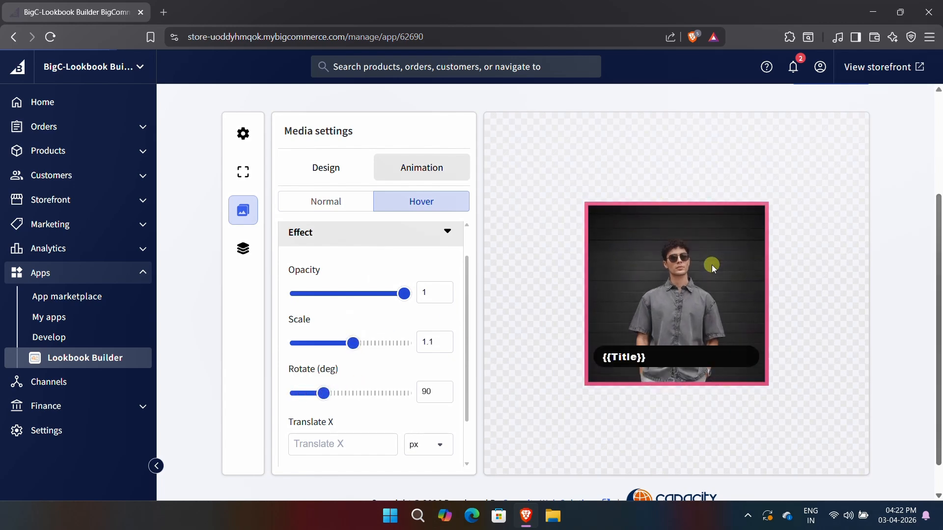
{"action": "left_click_drag", "start_coordinate": [323, 393], "coordinate": [296, 392]}
{"action": "scroll", "coordinate": [334, 383], "scroll_direction": "down", "scroll_amount": 1}
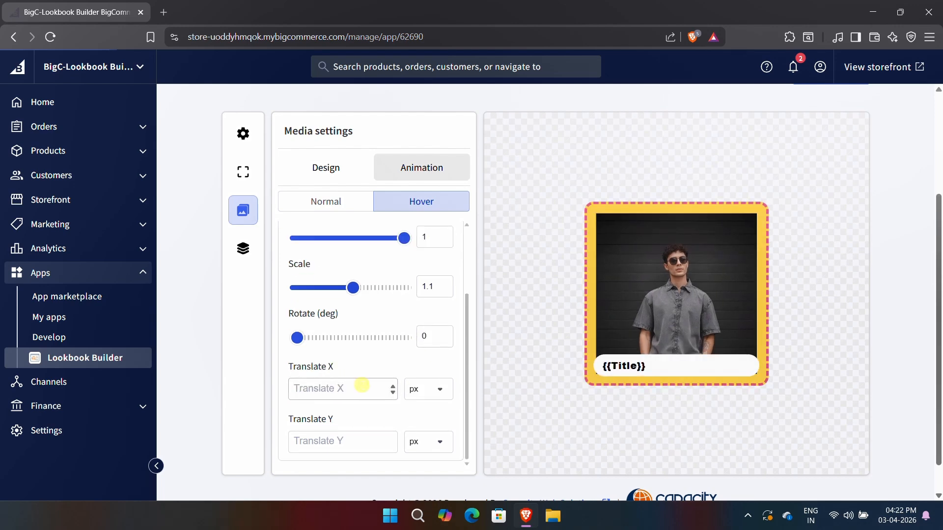
{"action": "scroll", "coordinate": [361, 385], "scroll_direction": "up", "scroll_amount": 3}
{"action": "left_click", "coordinate": [452, 270]}
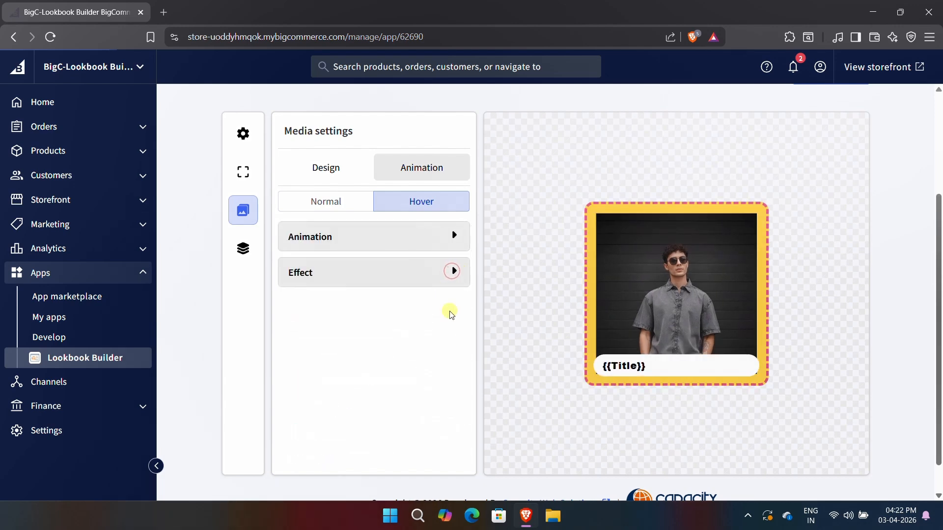
{"action": "scroll", "coordinate": [507, 244], "scroll_direction": "up", "scroll_amount": 1}
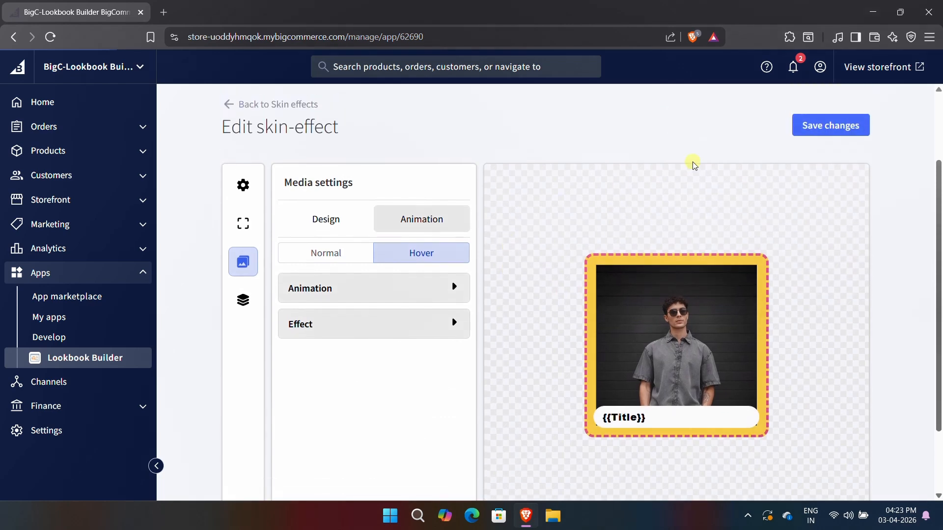
- Save the skin-effect changes and dismiss the notification
{"action": "left_click", "coordinate": [830, 129]}
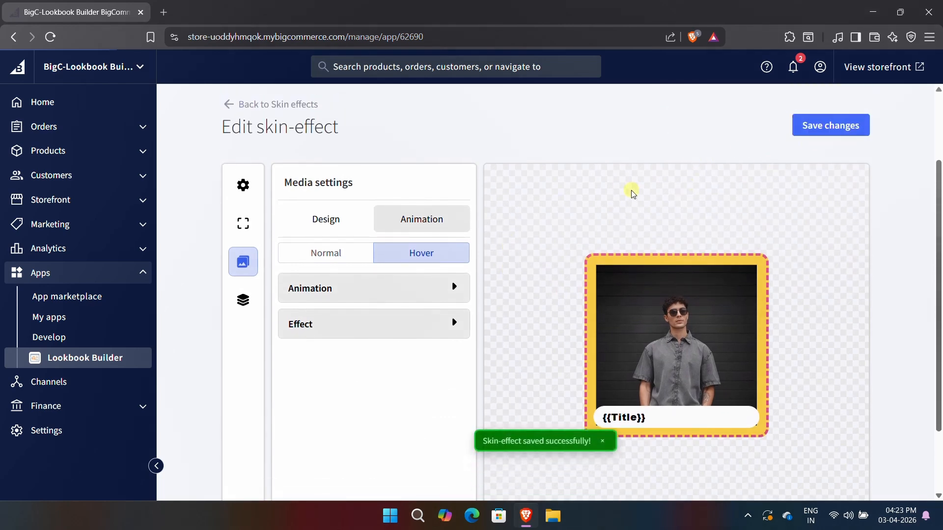
{"action": "left_click", "coordinate": [602, 441]}
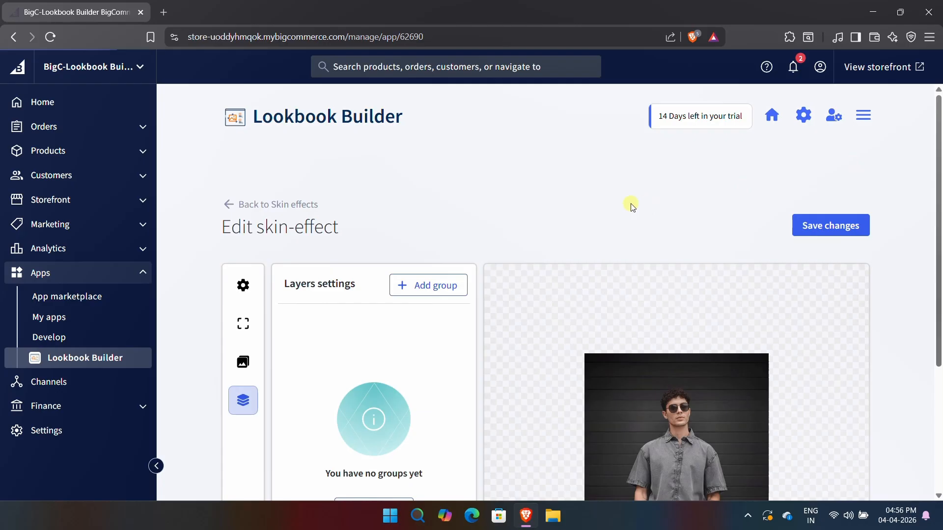
- Add a first group to the empty layers settings and open that group's content settings
{"action": "scroll", "coordinate": [632, 206], "scroll_direction": "down", "scroll_amount": 2}
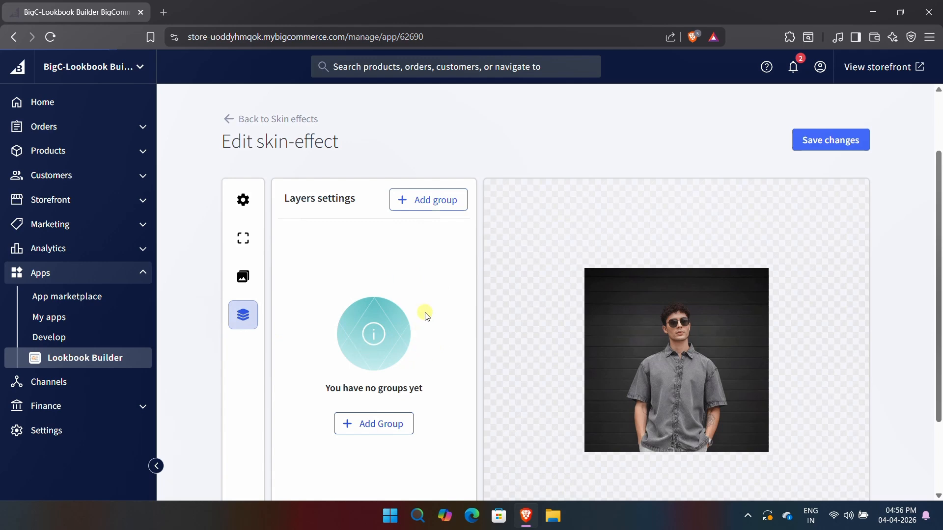
{"action": "scroll", "coordinate": [426, 314], "scroll_direction": "down", "scroll_amount": 1}
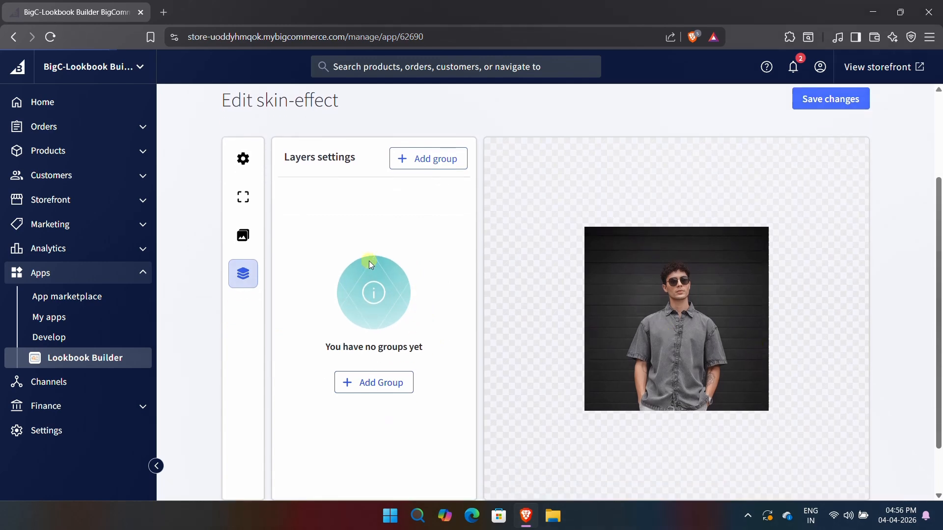
{"action": "left_click", "coordinate": [374, 383]}
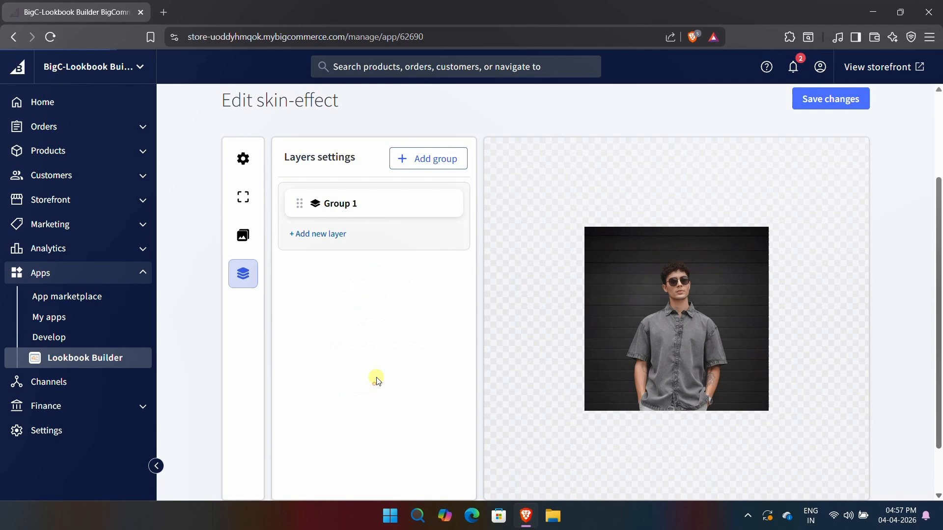
{"action": "left_click", "coordinate": [363, 210]}
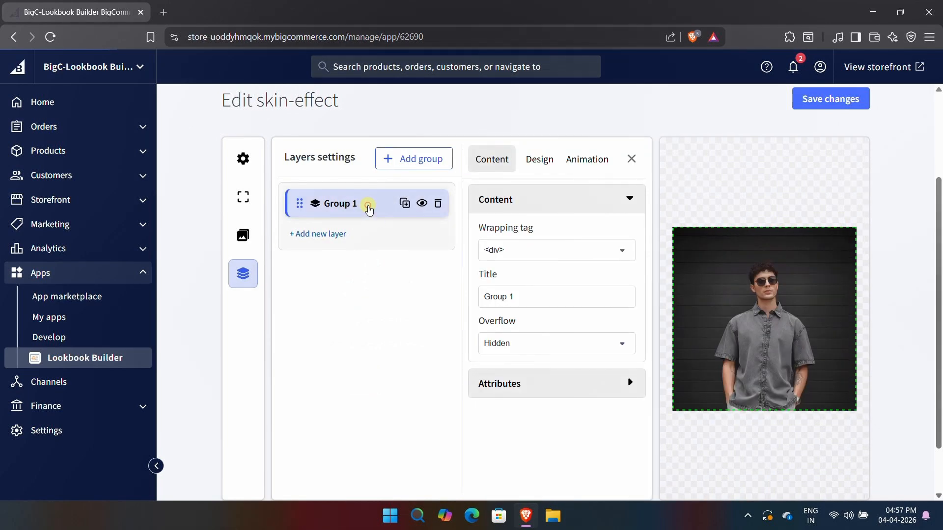
- Keep the group's wrapping tag as <div> and title the group Container
{"action": "scroll", "coordinate": [581, 280], "scroll_direction": "down", "scroll_amount": 1}
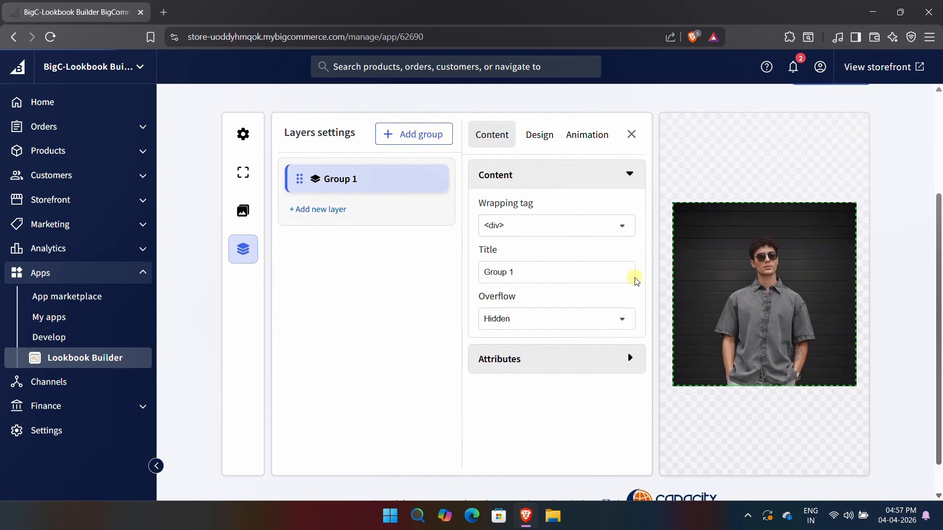
{"action": "left_click", "coordinate": [619, 229]}
{"action": "scroll", "coordinate": [569, 316], "scroll_direction": "down", "scroll_amount": 1}
{"action": "scroll", "coordinate": [574, 322], "scroll_direction": "up", "scroll_amount": 1}
{"action": "scroll", "coordinate": [558, 387], "scroll_direction": "down", "scroll_amount": 1}
{"action": "left_click", "coordinate": [573, 363]}
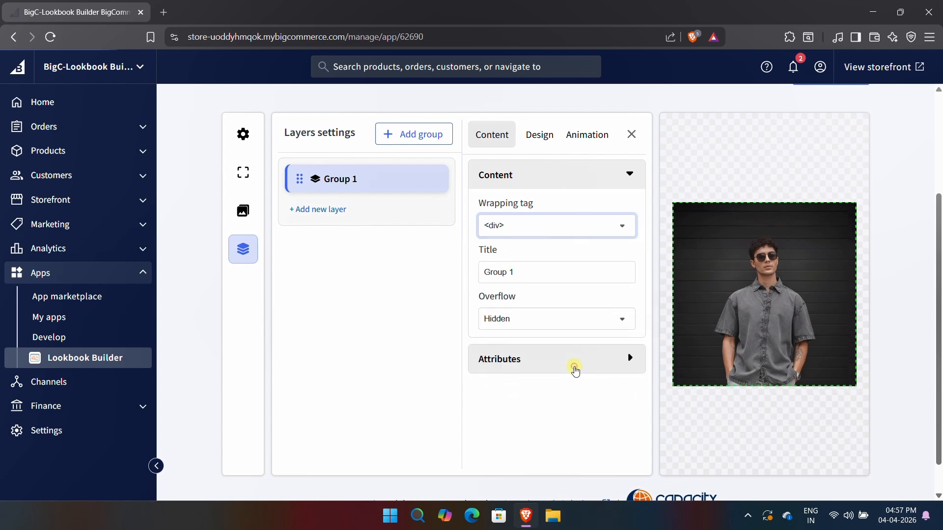
{"action": "left_click", "coordinate": [528, 275]}
{"action": "key", "text": "ctrl+a"}
{"action": "type", "text": "Co"}
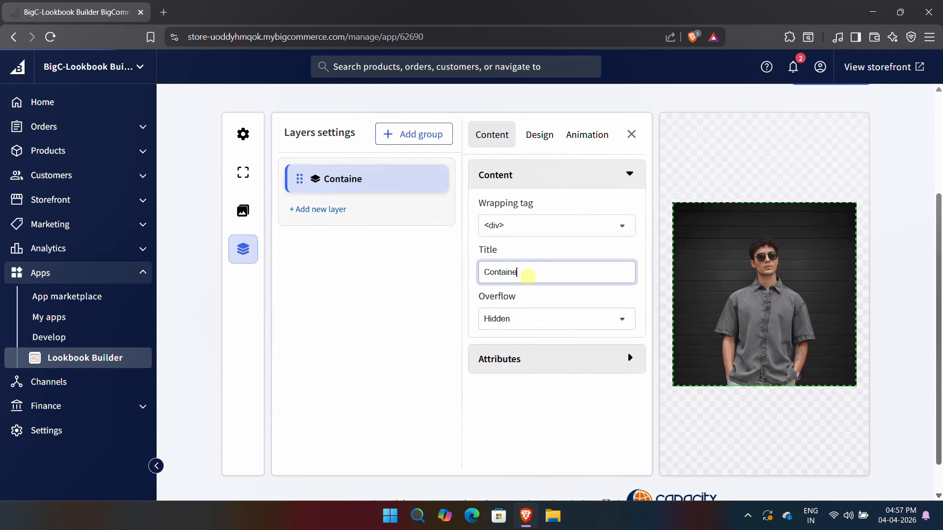
- Check the Container group's overflow options, keeping Hidden, and view its CSS attribute fields
{"action": "scroll", "coordinate": [560, 295], "scroll_direction": "down", "scroll_amount": 1}
{"action": "left_click", "coordinate": [569, 291]}
{"action": "left_click", "coordinate": [561, 270]}
{"action": "left_click", "coordinate": [562, 330]}
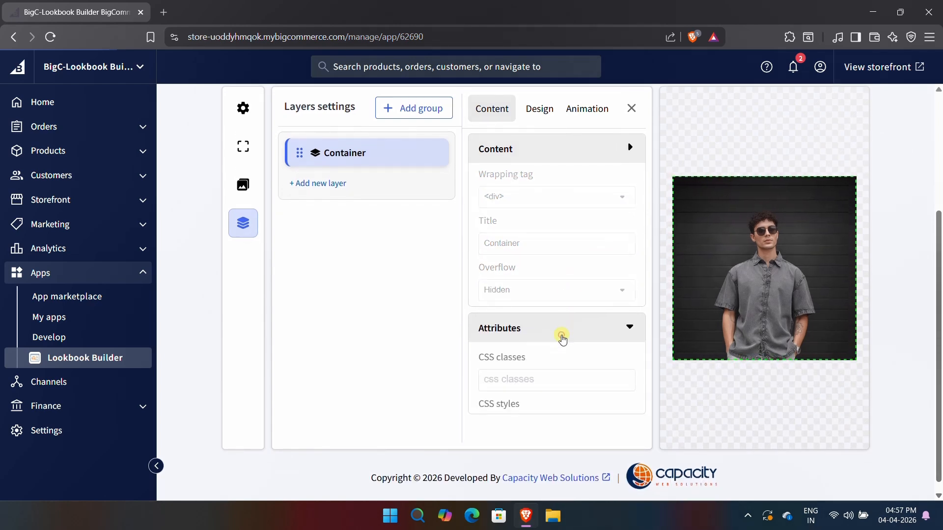
{"action": "left_click", "coordinate": [551, 196]}
- Examine the Container group's normal and hover design settings, including sizing, display, background, spacing, border and typography
{"action": "left_click", "coordinate": [542, 111]}
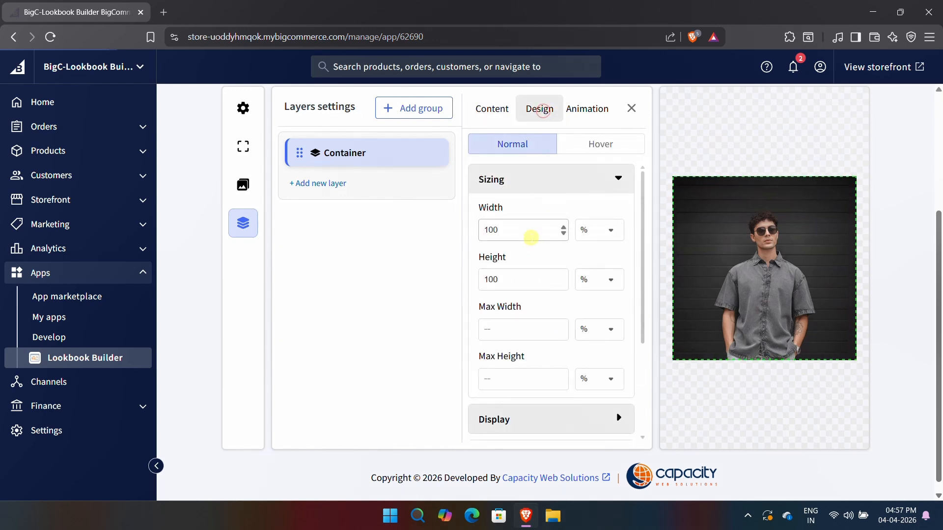
{"action": "left_click", "coordinate": [531, 238]}
{"action": "left_click", "coordinate": [521, 417]}
{"action": "scroll", "coordinate": [558, 281], "scroll_direction": "down", "scroll_amount": 4}
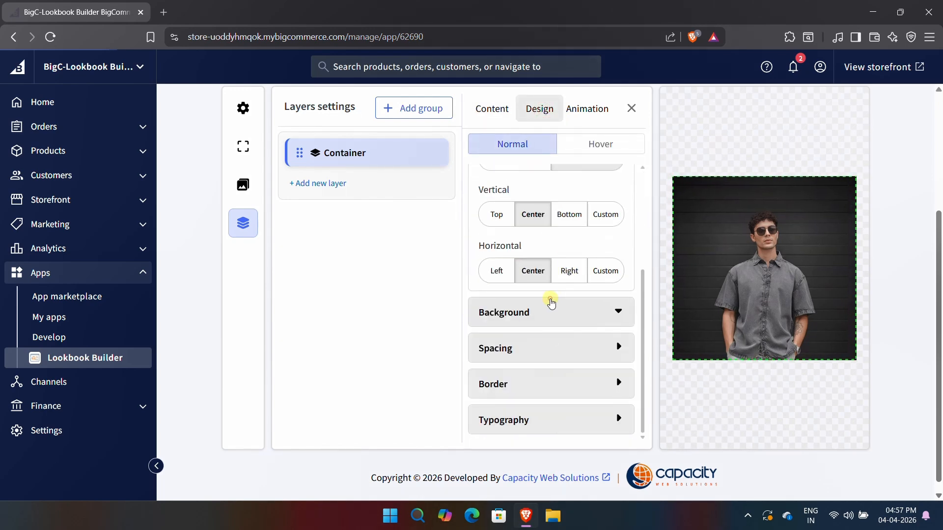
{"action": "left_click", "coordinate": [551, 311]}
{"action": "left_click", "coordinate": [550, 353]}
{"action": "scroll", "coordinate": [550, 354], "scroll_direction": "down", "scroll_amount": 1}
{"action": "left_click", "coordinate": [545, 376]}
{"action": "scroll", "coordinate": [544, 381], "scroll_direction": "down", "scroll_amount": 2}
{"action": "left_click", "coordinate": [551, 383]}
{"action": "scroll", "coordinate": [552, 368], "scroll_direction": "up", "scroll_amount": 4}
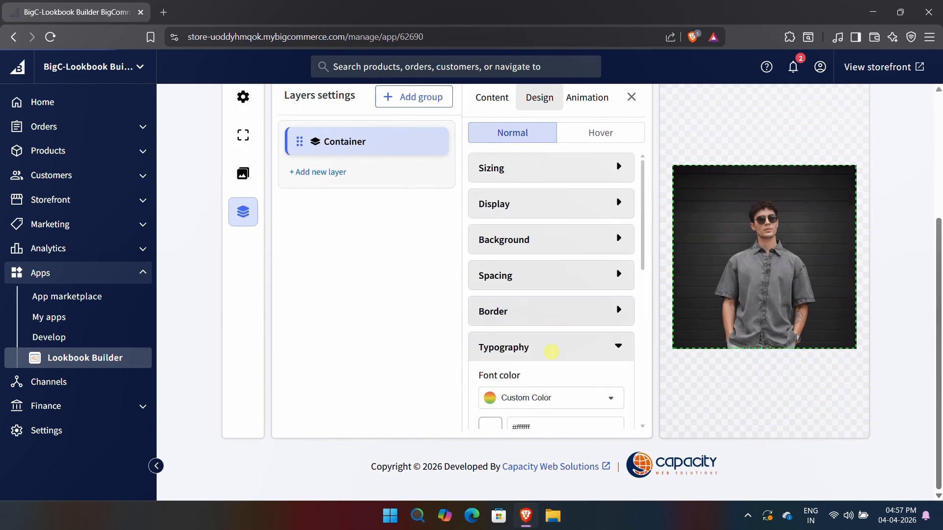
{"action": "scroll", "coordinate": [586, 194], "scroll_direction": "up", "scroll_amount": 2}
{"action": "left_click", "coordinate": [602, 204]}
{"action": "scroll", "coordinate": [569, 294], "scroll_direction": "down", "scroll_amount": 5}
{"action": "scroll", "coordinate": [570, 295], "scroll_direction": "up", "scroll_amount": 5}
- Look through the Container group's normal-state animation settings
{"action": "left_click", "coordinate": [587, 167]}
{"action": "scroll", "coordinate": [564, 270], "scroll_direction": "down", "scroll_amount": 5}
{"action": "scroll", "coordinate": [565, 272], "scroll_direction": "down", "scroll_amount": 2}
{"action": "scroll", "coordinate": [564, 272], "scroll_direction": "up", "scroll_amount": 5}
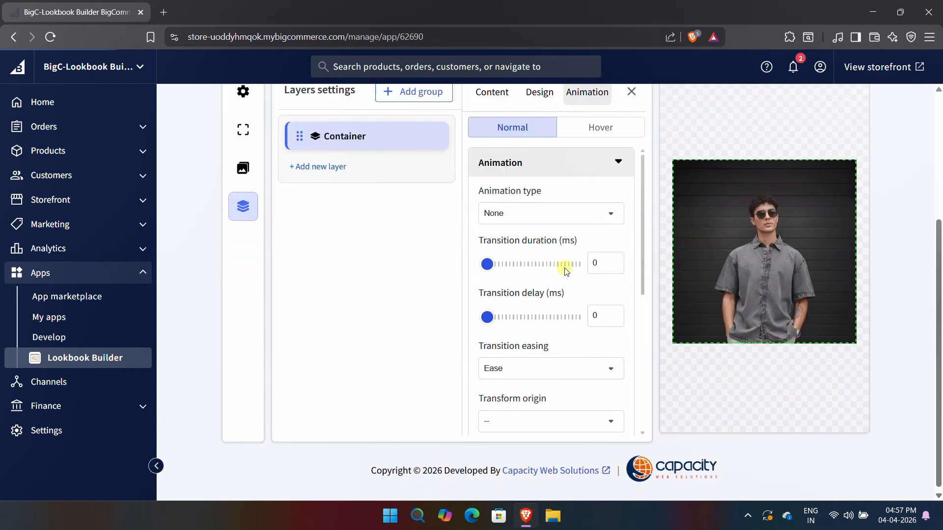
- Add a new layer inside the Container group and keep its wrapping tag as <div>
{"action": "left_click", "coordinate": [320, 167]}
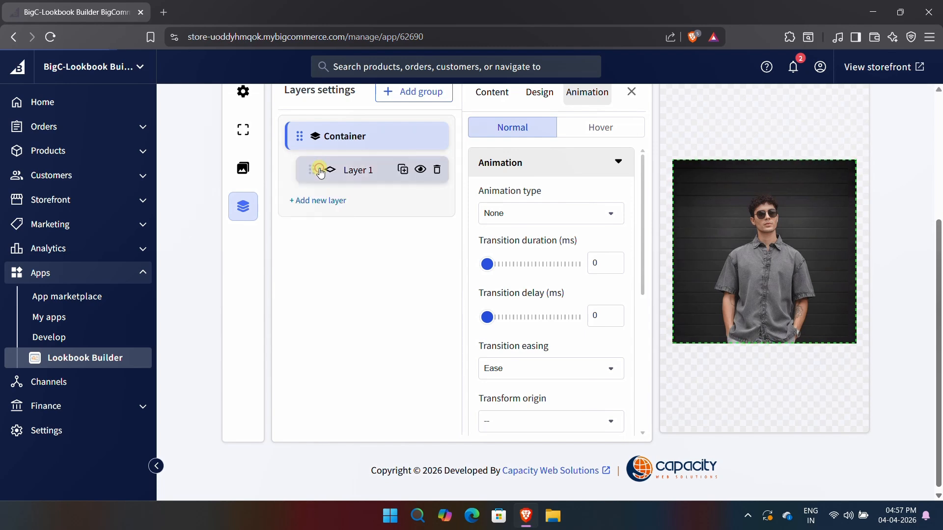
{"action": "left_click", "coordinate": [351, 174]}
{"action": "left_click", "coordinate": [493, 94]}
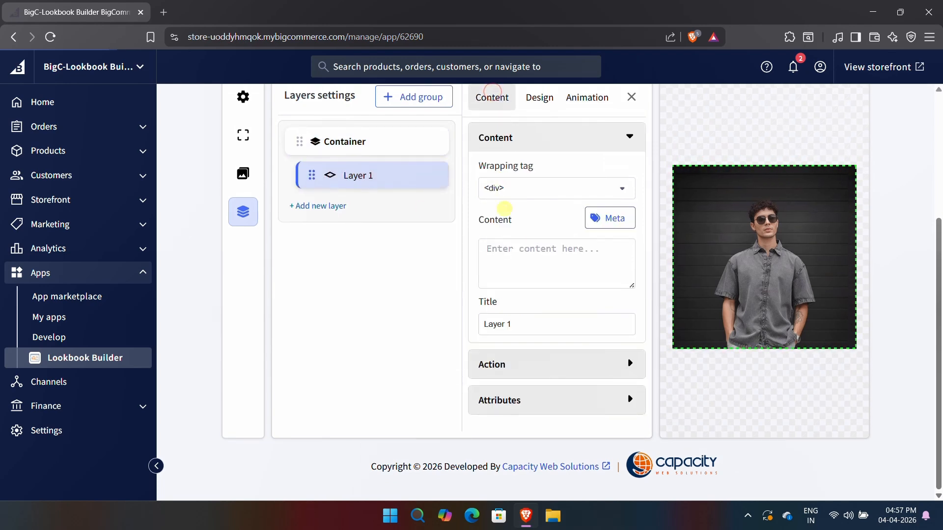
{"action": "left_click", "coordinate": [620, 186]}
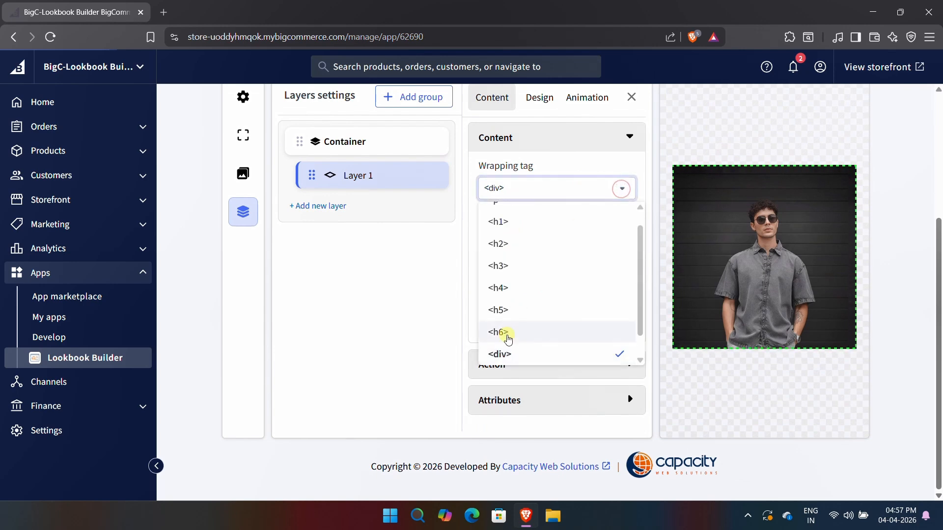
{"action": "left_click", "coordinate": [514, 356]}
- Try the text Hello as the new layer's content and clear it
{"action": "left_click", "coordinate": [533, 267]}
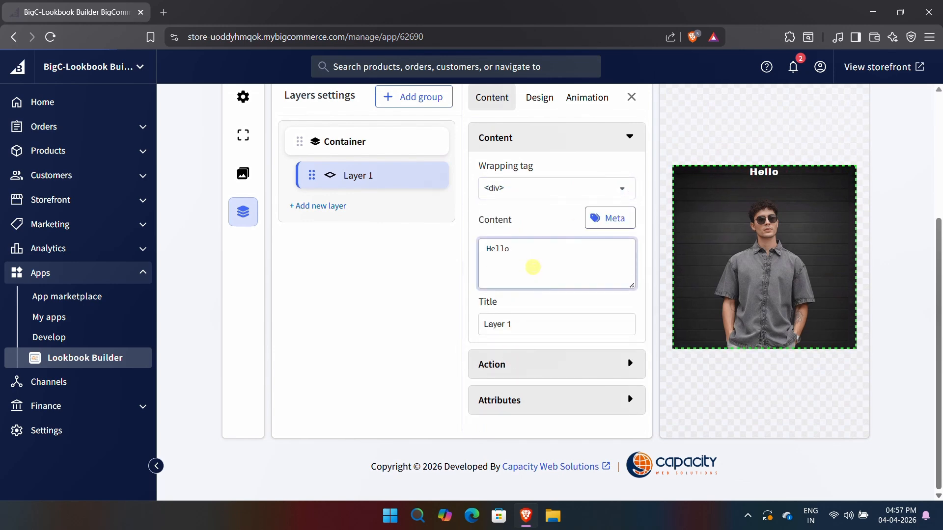
{"action": "left_click_drag", "start_coordinate": [748, 173], "coordinate": [777, 170]}
{"action": "left_click", "coordinate": [575, 263]}
{"action": "key", "text": "ctrl+a"}
{"action": "key", "text": "BackSpace"}
- Insert the {{title}} meta tag as the layer's content and name the layer Title
{"action": "left_click", "coordinate": [600, 216]}
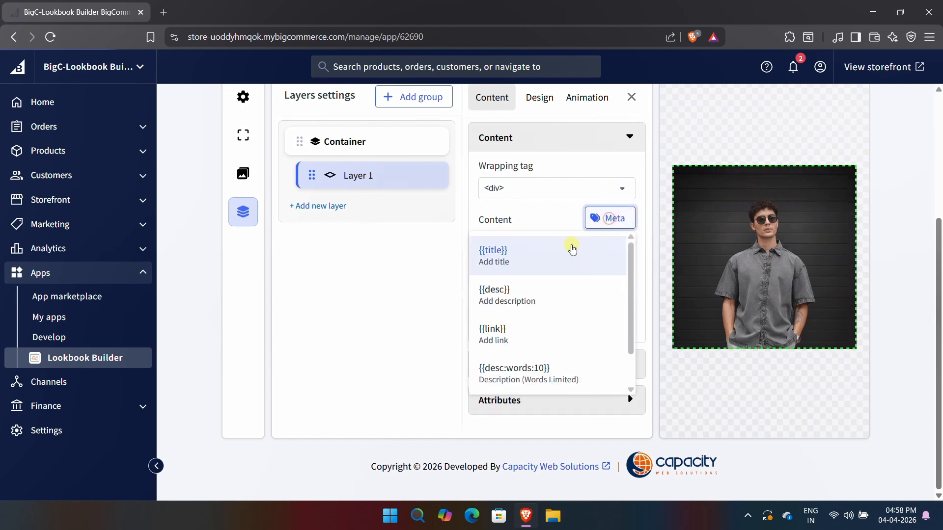
{"action": "left_click", "coordinate": [548, 252]}
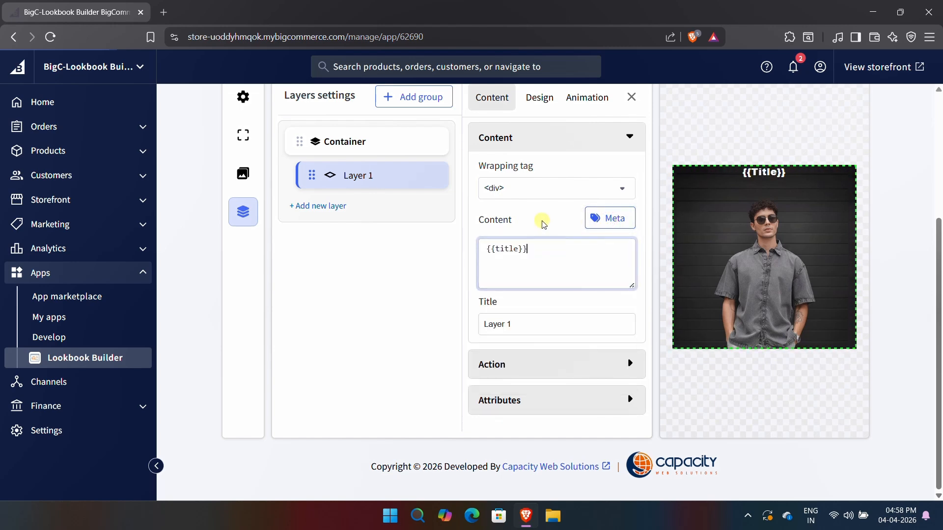
{"action": "triple_click", "coordinate": [531, 322]}
{"action": "type", "text": "Title"}
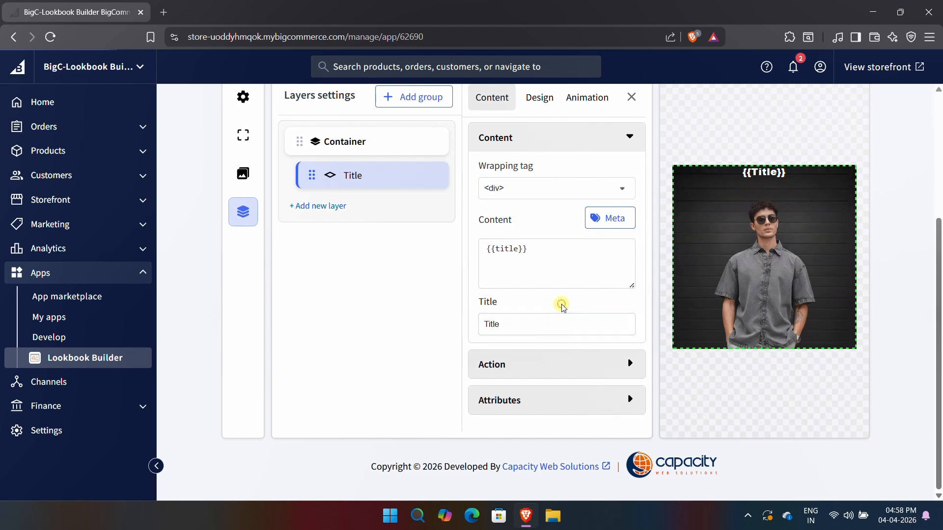
- Check the Title layer's action options and keep the action as None
{"action": "left_click", "coordinate": [561, 364]}
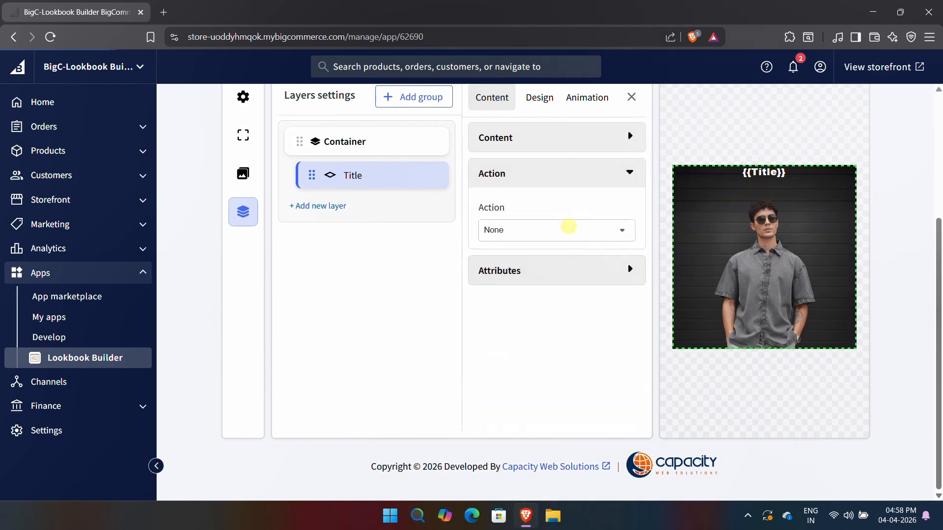
{"action": "left_click", "coordinate": [566, 229]}
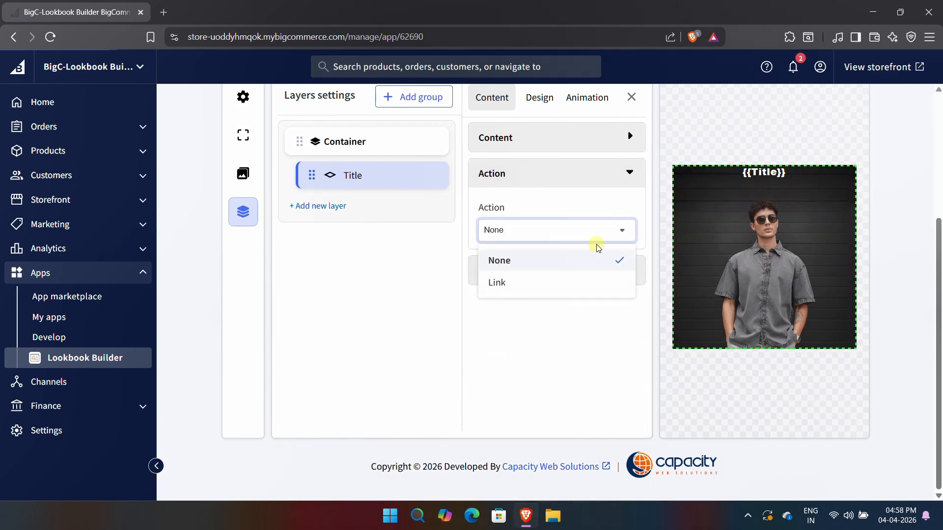
{"action": "left_click", "coordinate": [558, 266]}
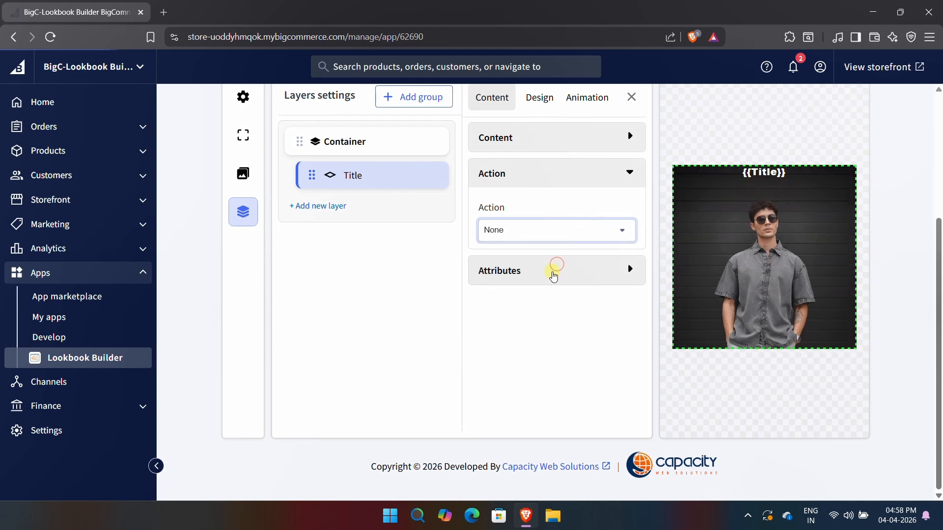
- Give the Title layer the CSS class title-class and a style rule setting its color to cyan !important
{"action": "left_click", "coordinate": [552, 273]}
{"action": "left_click", "coordinate": [543, 269]}
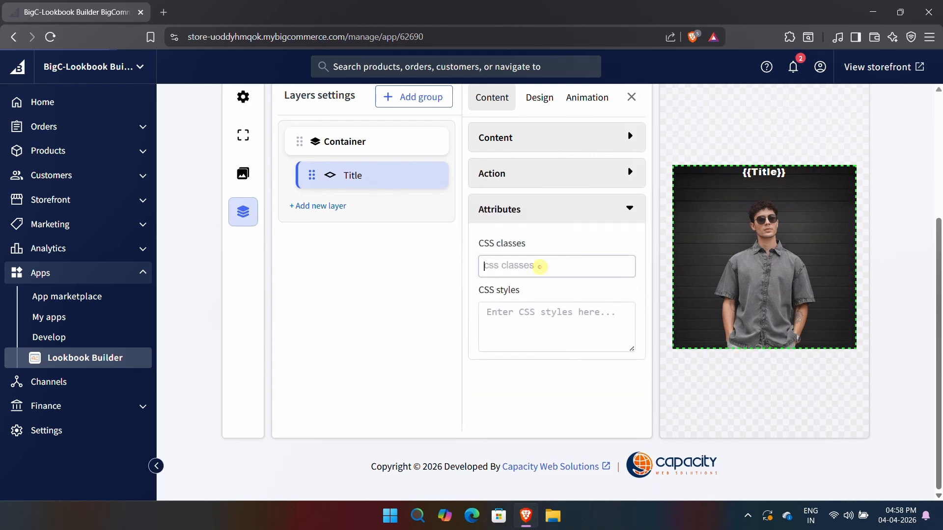
{"action": "type", "text": "title-class"}
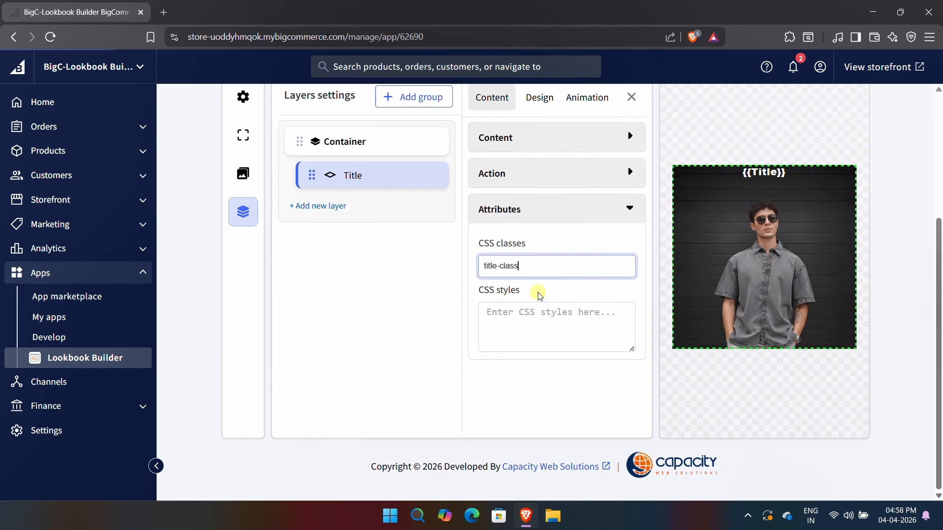
{"action": "left_click", "coordinate": [534, 319]}
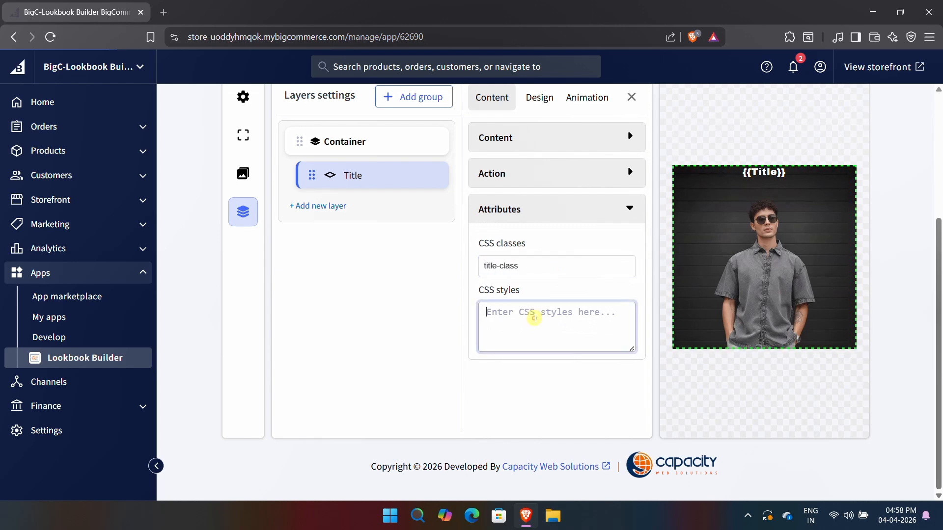
{"action": "type", "text": ".title-class{"}
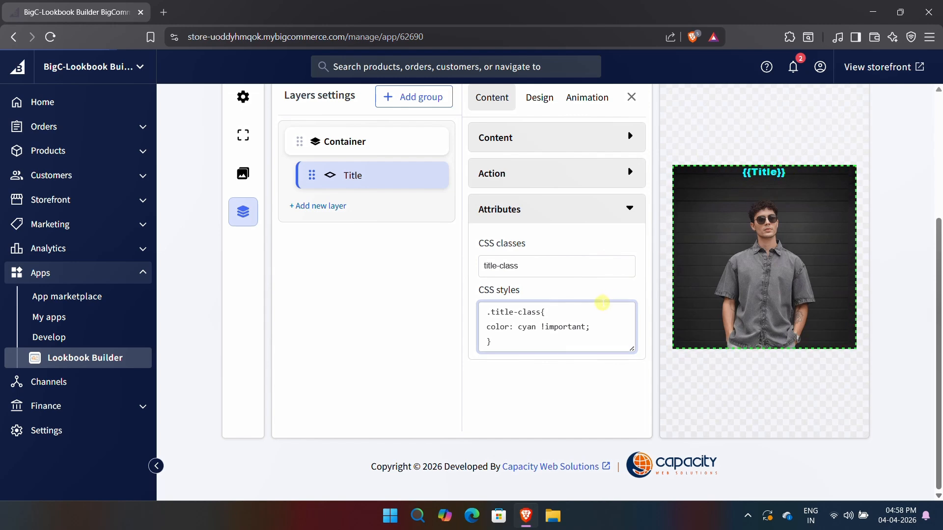
- Try removing !important from the Title layer's cyan color rule and restore it
{"action": "left_click_drag", "start_coordinate": [538, 326], "coordinate": [585, 326]}
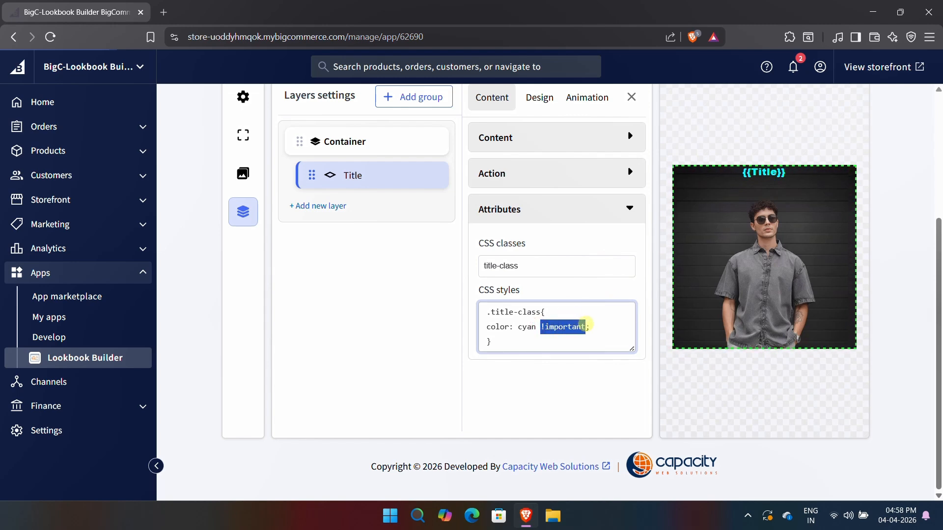
{"action": "key", "text": "BackSpace"}
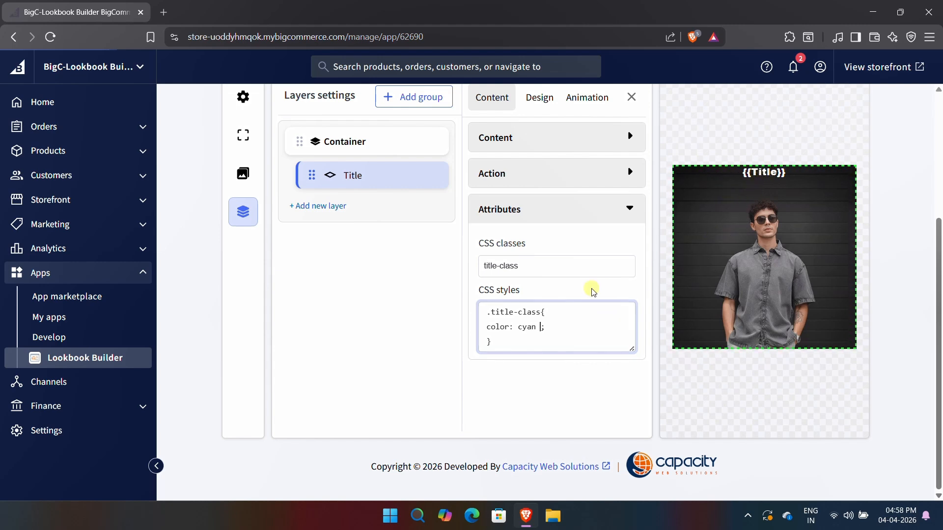
{"action": "key", "text": "ctrl+z"}
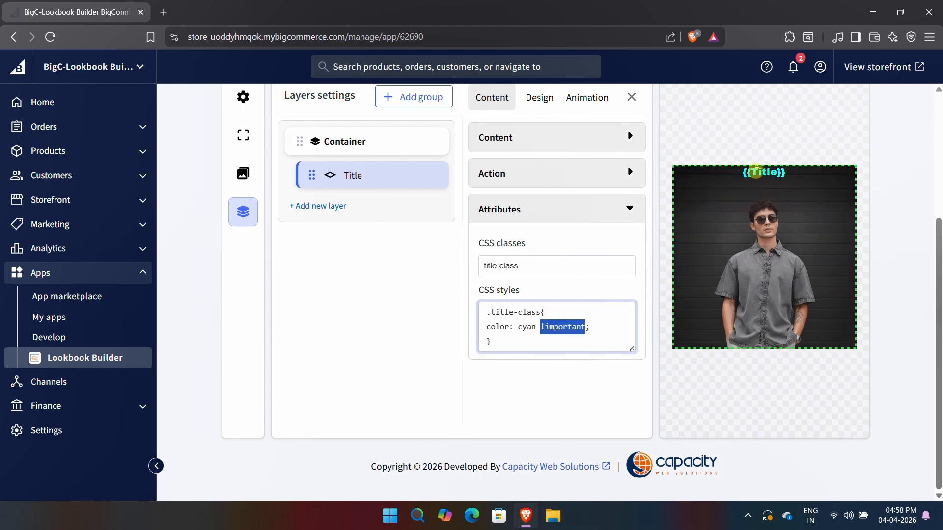
{"action": "left_click", "coordinate": [599, 328]}
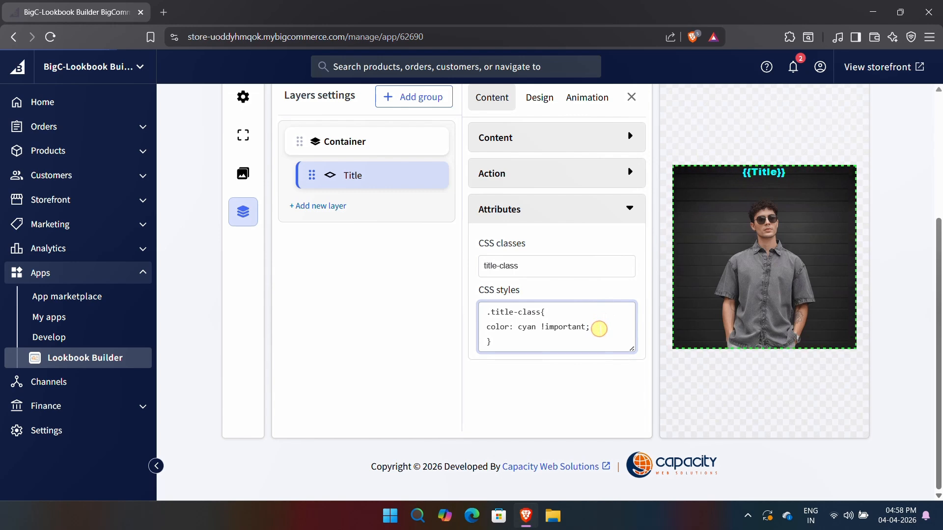
- Clear the Title layer's CSS styles and CSS class, and collapse its attributes
{"action": "key", "text": "ctrl+a"}
{"action": "key", "text": "BackSpace"}
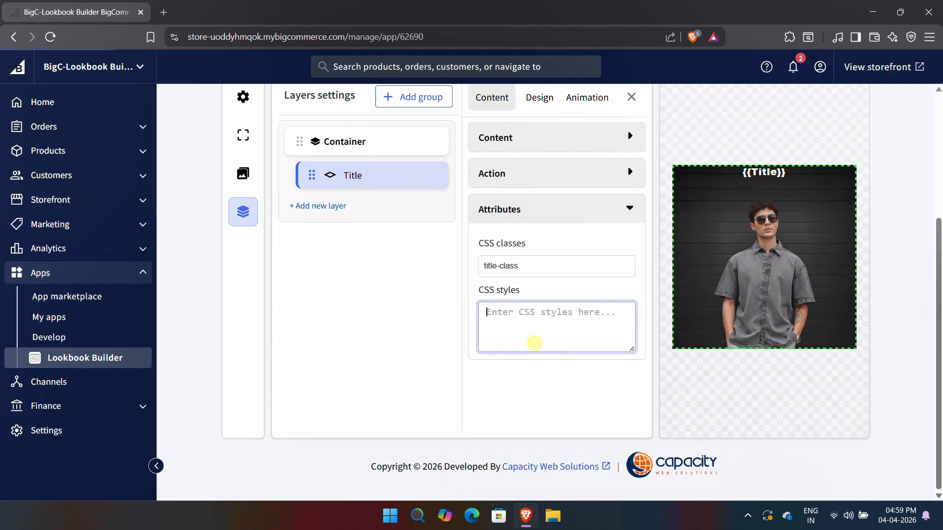
{"action": "triple_click", "coordinate": [522, 264]}
{"action": "key", "text": "BackSpace"}
{"action": "left_click", "coordinate": [582, 210]}
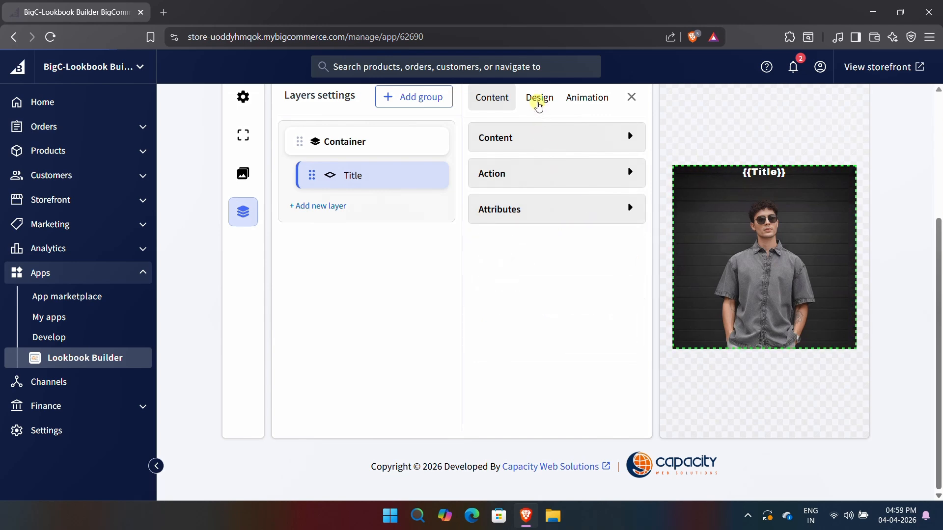
- Clear the width and height in the Title layer's normal-state sizing so both revert to auto
{"action": "left_click", "coordinate": [539, 104]}
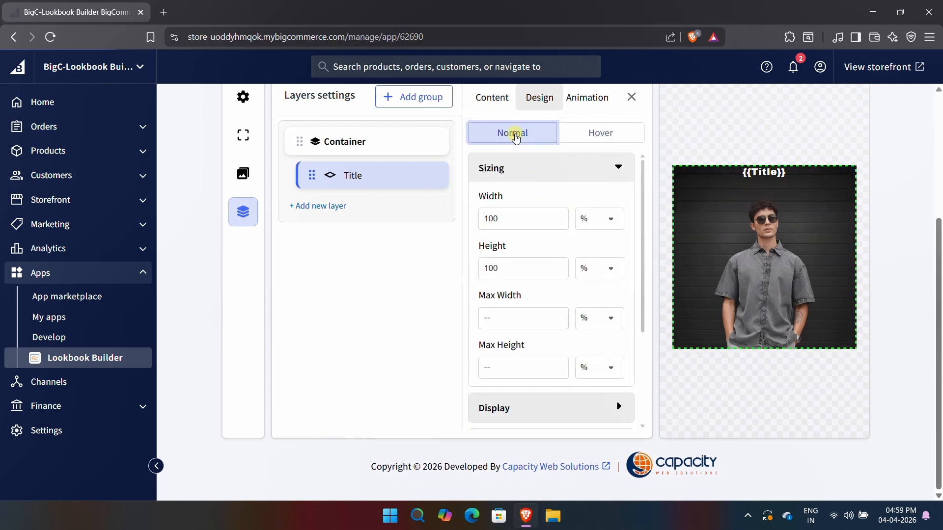
{"action": "left_click", "coordinate": [513, 220]}
{"action": "double_click", "coordinate": [513, 223]}
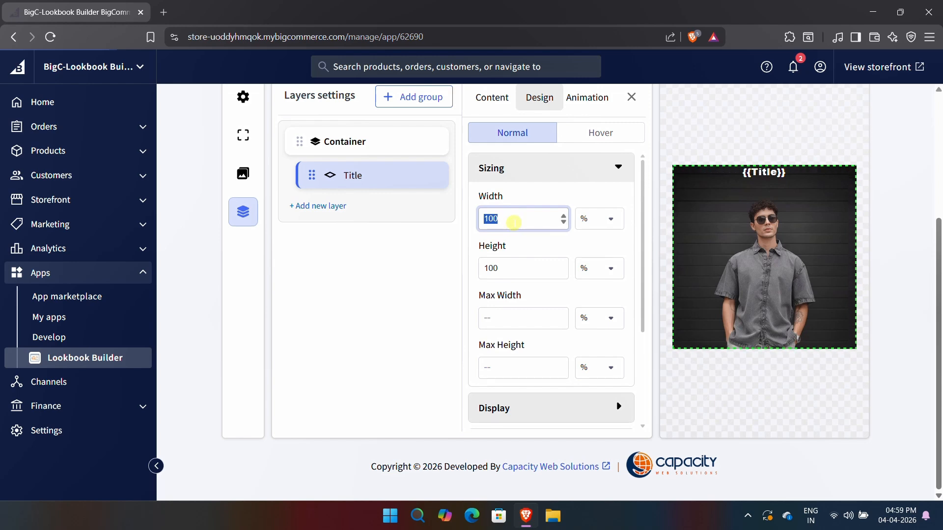
{"action": "double_click", "coordinate": [514, 222]}
{"action": "type", "text": "100"}
{"action": "key", "text": "BackSpace"}
{"action": "key", "text": "BackSpace"}
{"action": "key", "text": "BackSpace"}
{"action": "double_click", "coordinate": [511, 265]}
{"action": "key", "text": "BackSpace"}
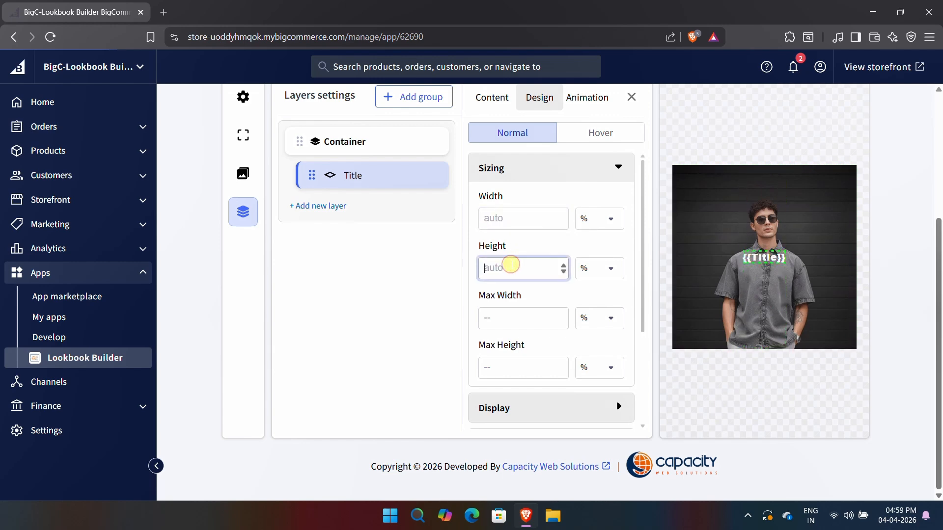
{"action": "left_click", "coordinate": [539, 246]}
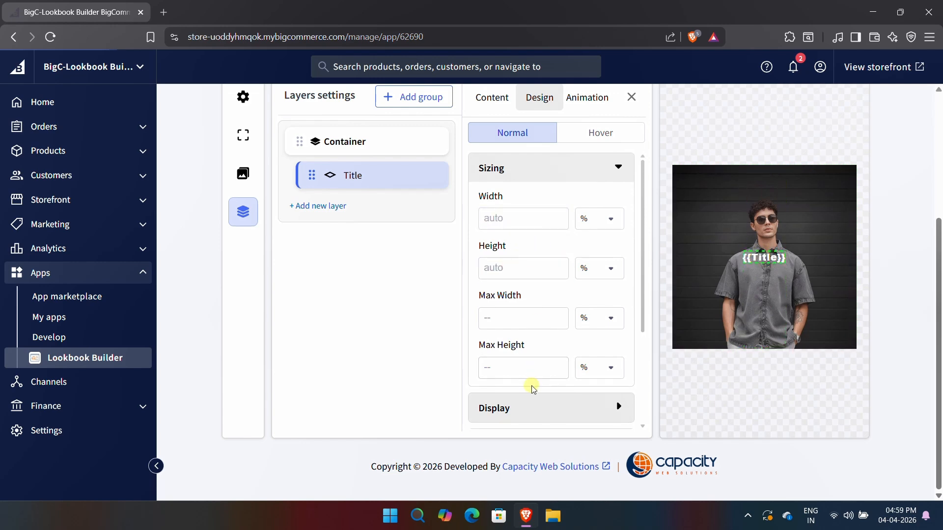
- Try the vertical alignment presets on the Title layer and set a custom vertical position with a bottom offset of 8%
{"action": "scroll", "coordinate": [534, 389], "scroll_direction": "down", "scroll_amount": 1}
{"action": "left_click", "coordinate": [548, 373]}
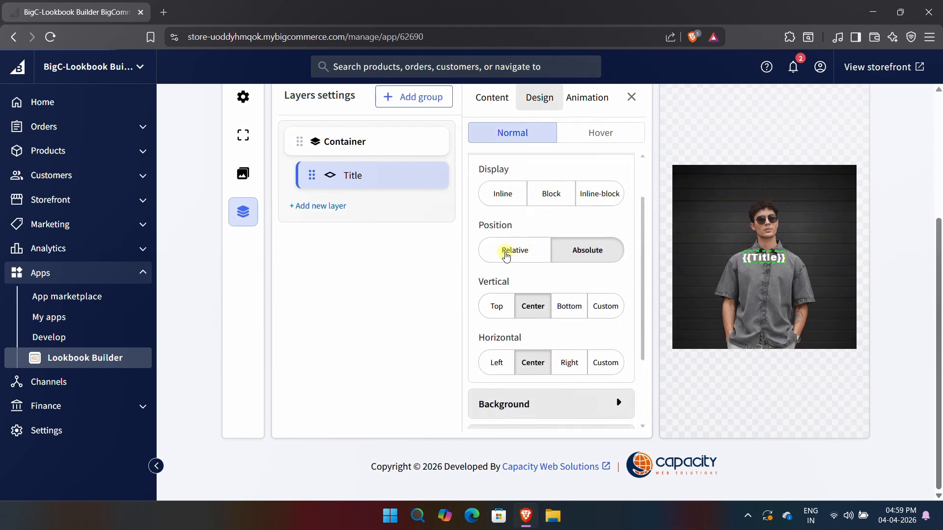
{"action": "left_click", "coordinate": [497, 314]}
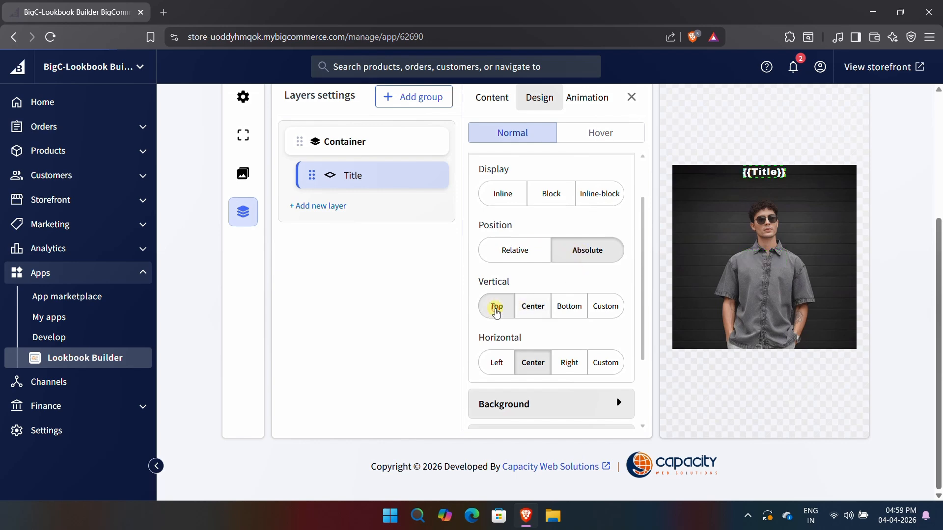
{"action": "left_click", "coordinate": [523, 311]}
{"action": "left_click", "coordinate": [569, 313]}
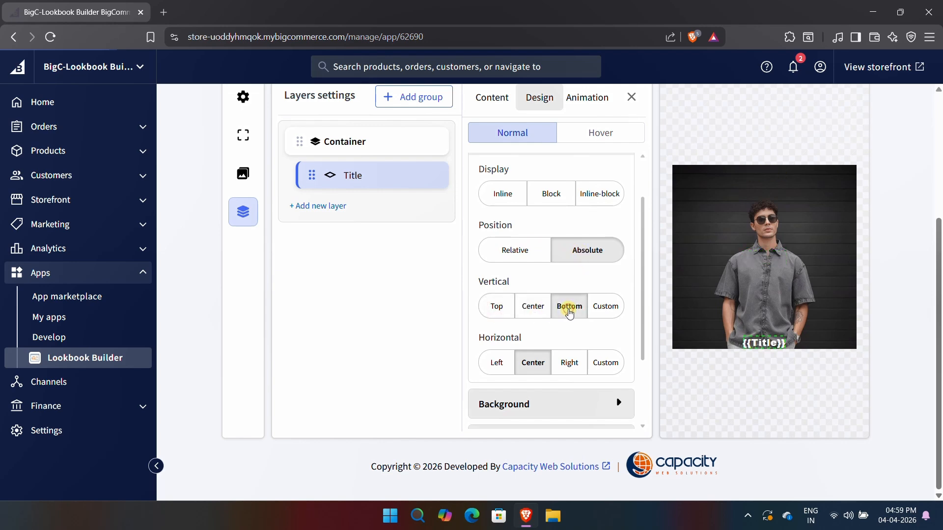
{"action": "left_click", "coordinate": [605, 313]}
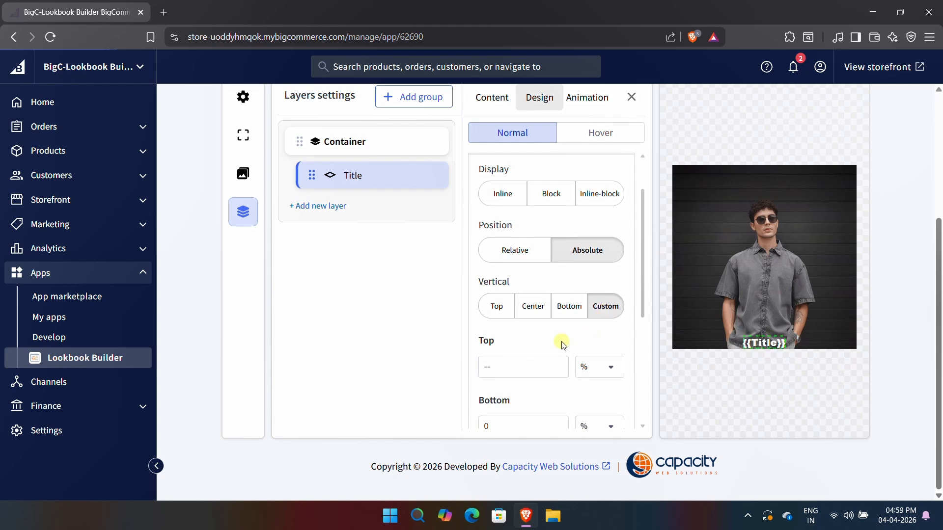
{"action": "scroll", "coordinate": [561, 343], "scroll_direction": "down", "scroll_amount": 2}
{"action": "left_click", "coordinate": [500, 347]}
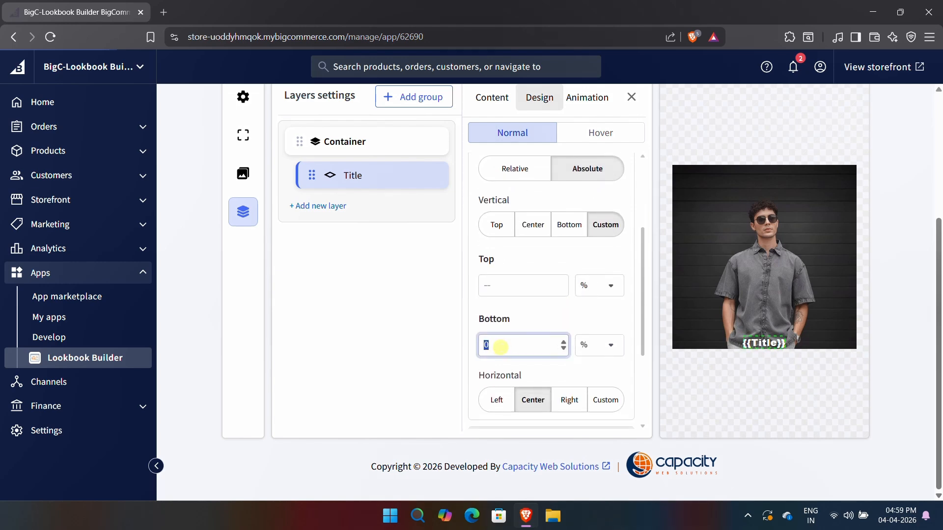
{"action": "type", "text": "8"}
{"action": "left_click", "coordinate": [570, 315]}
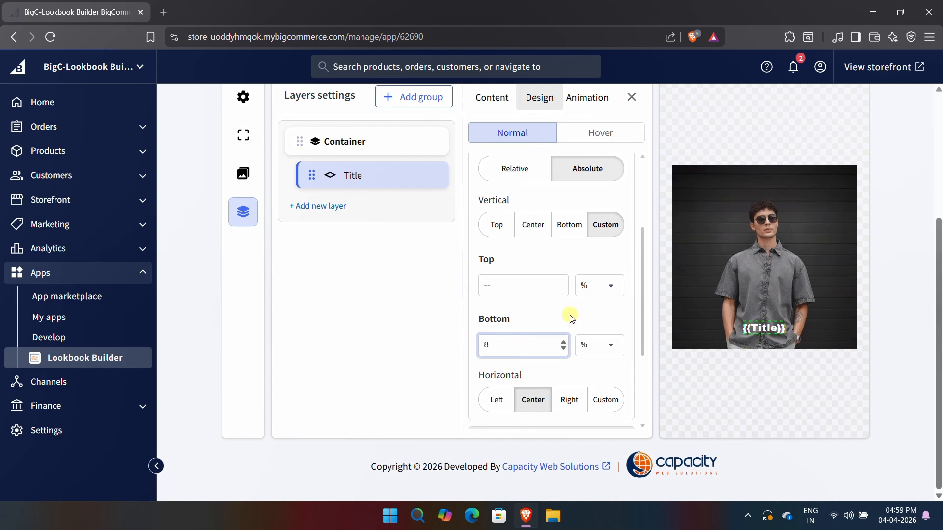
- Try the Left and Right horizontal alignments on the Title layer and return it to Center
{"action": "scroll", "coordinate": [569, 324], "scroll_direction": "down", "scroll_amount": 2}
{"action": "left_click", "coordinate": [496, 320]}
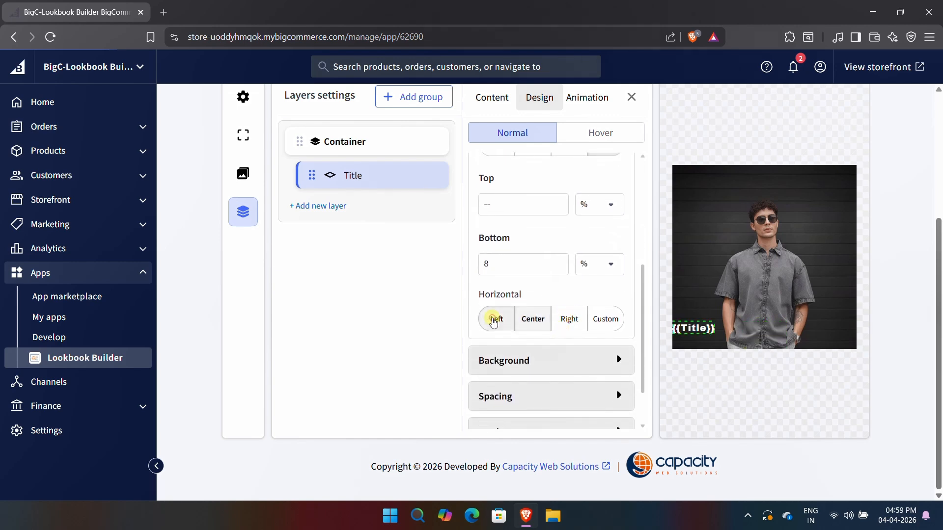
{"action": "left_click", "coordinate": [527, 322]}
{"action": "left_click", "coordinate": [571, 319]}
{"action": "left_click", "coordinate": [539, 322]}
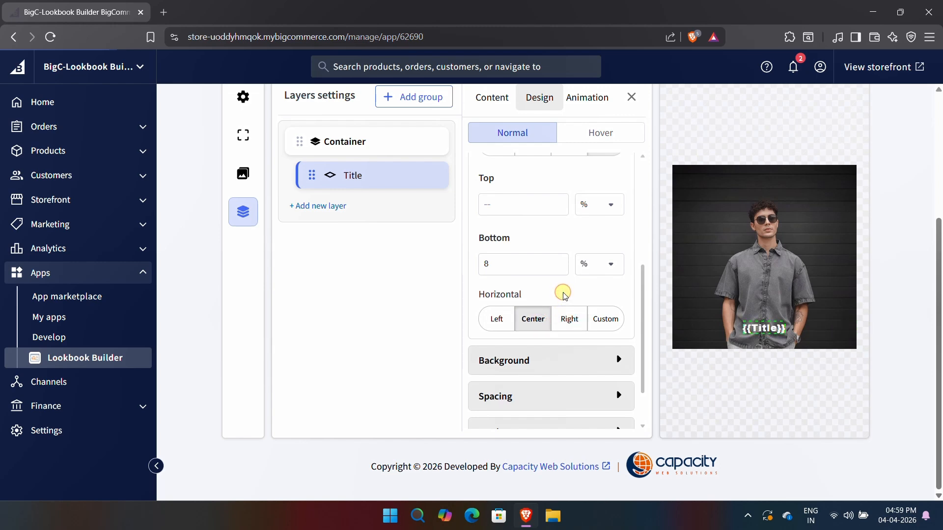
- Try Light Teal, Warm Apricot and Coral Pink as the Title layer's background and restore the custom color #ffffff00
{"action": "scroll", "coordinate": [565, 296], "scroll_direction": "down", "scroll_amount": 1}
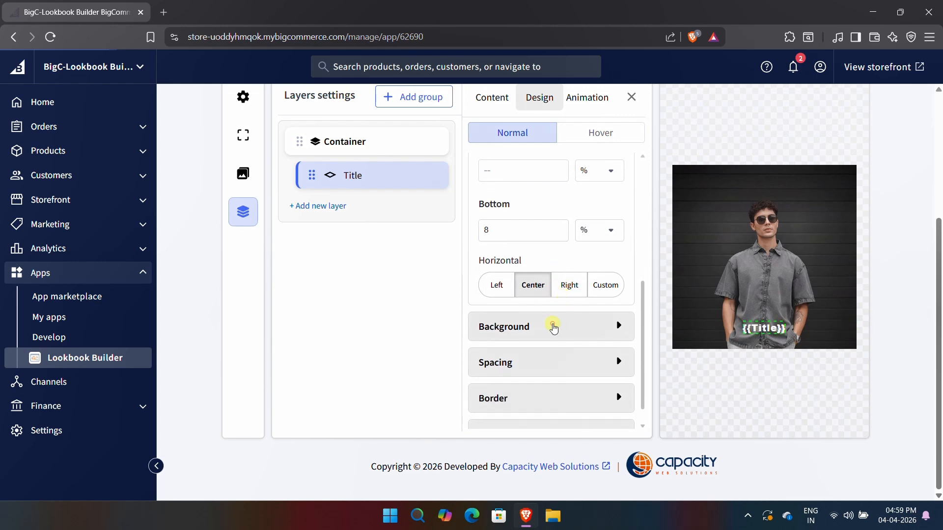
{"action": "left_click", "coordinate": [553, 326]}
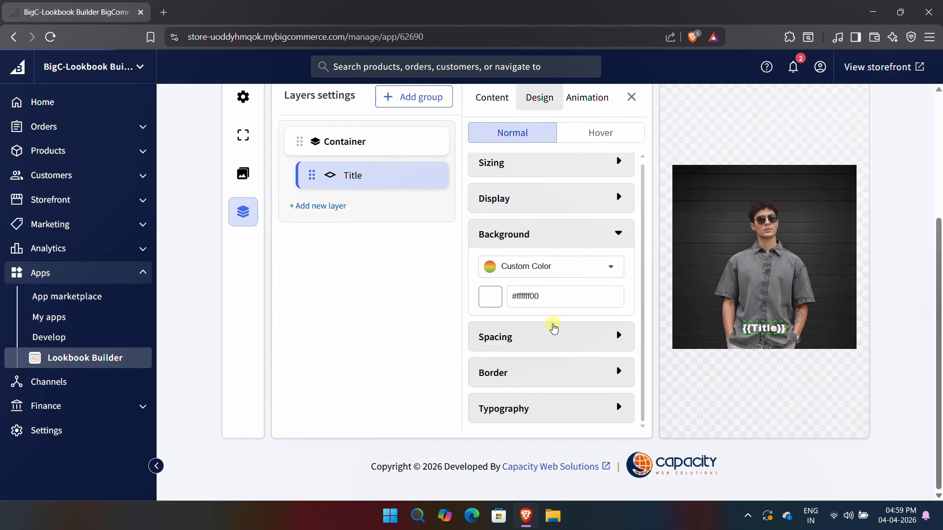
{"action": "left_click", "coordinate": [568, 266]}
{"action": "left_click", "coordinate": [552, 301]}
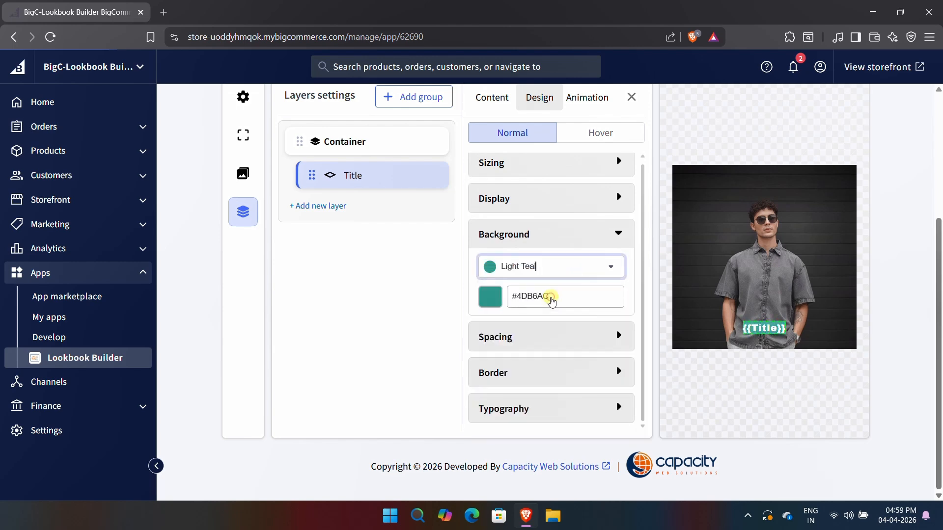
{"action": "left_click", "coordinate": [564, 266]}
{"action": "left_click", "coordinate": [540, 321]}
{"action": "left_click", "coordinate": [554, 266]}
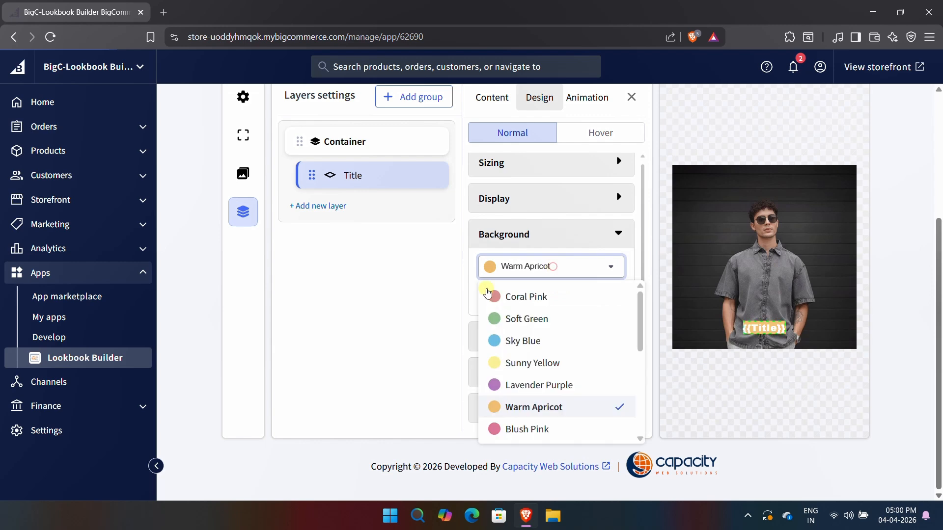
{"action": "left_click", "coordinate": [506, 296]}
{"action": "left_click", "coordinate": [490, 296]}
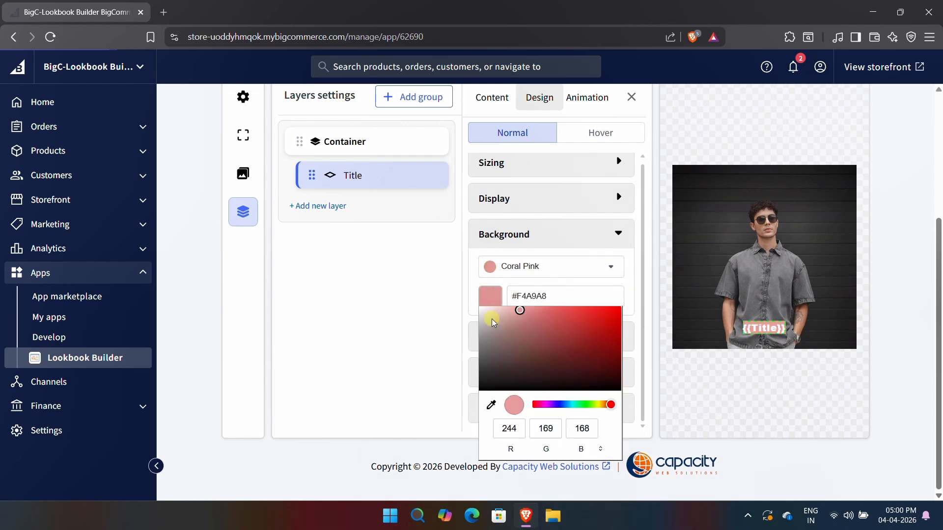
{"action": "left_click_drag", "start_coordinate": [494, 322], "coordinate": [479, 307]}
{"action": "left_click", "coordinate": [542, 294]}
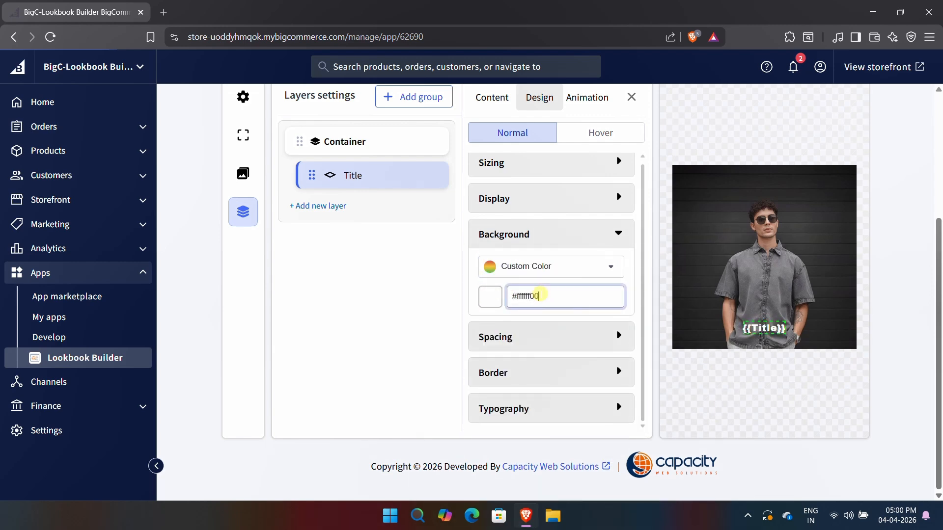
- Try paddings of 10 px and 100 px on the Title layer and reset the padding to 0
{"action": "left_click", "coordinate": [553, 337]}
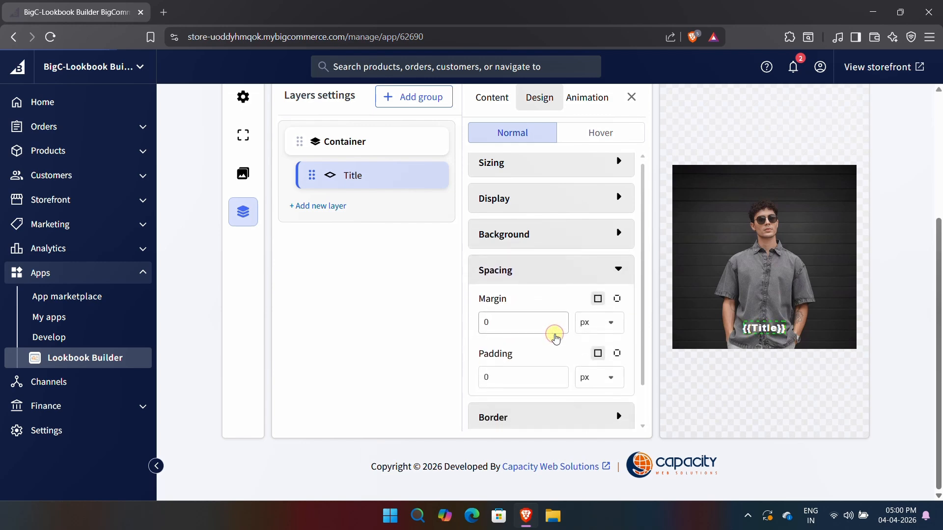
{"action": "left_click", "coordinate": [503, 371]}
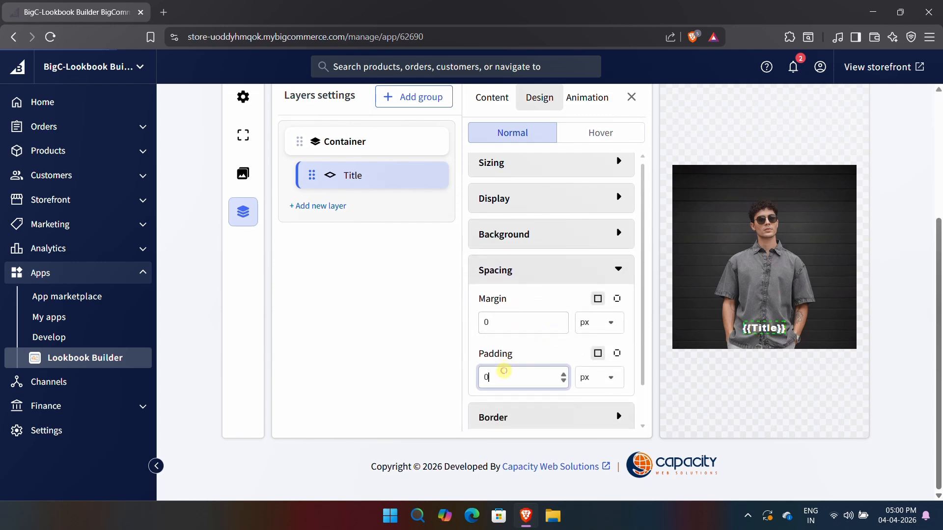
{"action": "type", "text": "10"}
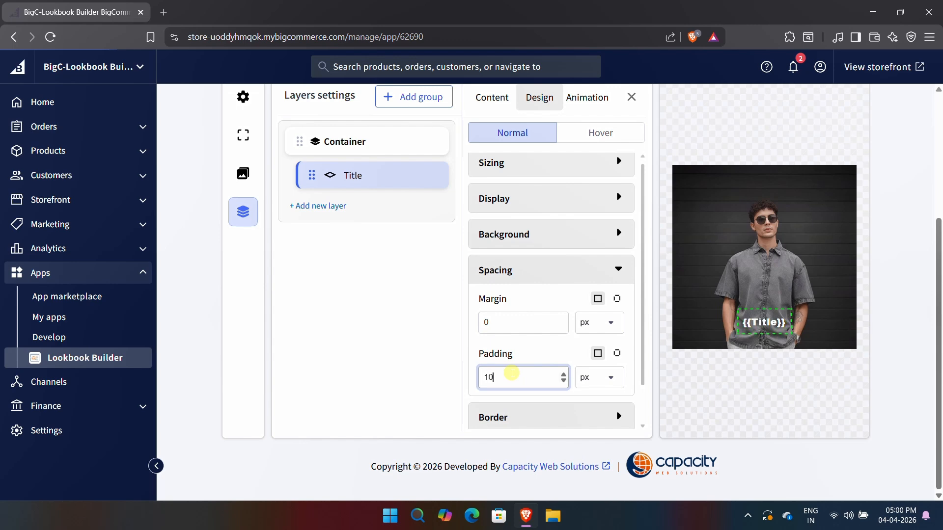
{"action": "type", "text": "0"}
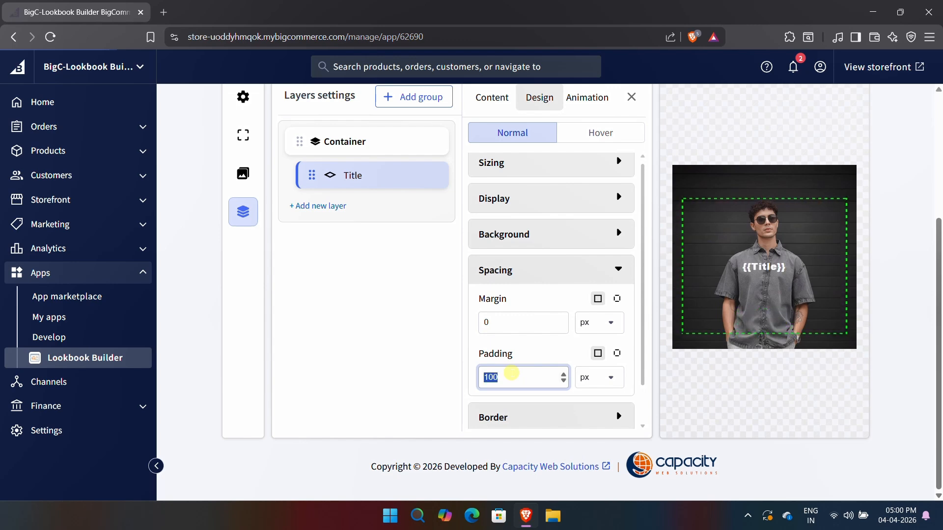
{"action": "type", "text": "0"}
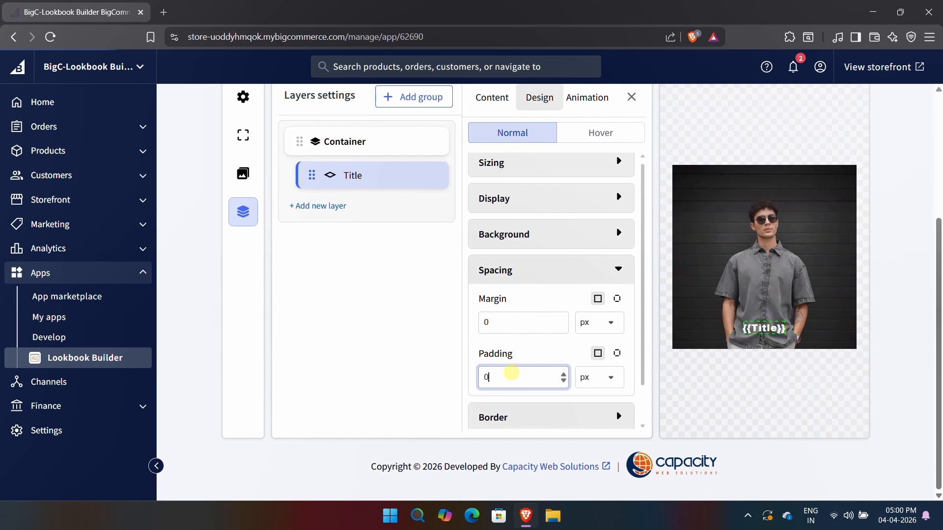
- Try the dotted and dashed border styles on the Title layer, restore the solid style, and review the border color and radius options
{"action": "scroll", "coordinate": [551, 354], "scroll_direction": "down", "scroll_amount": 1}
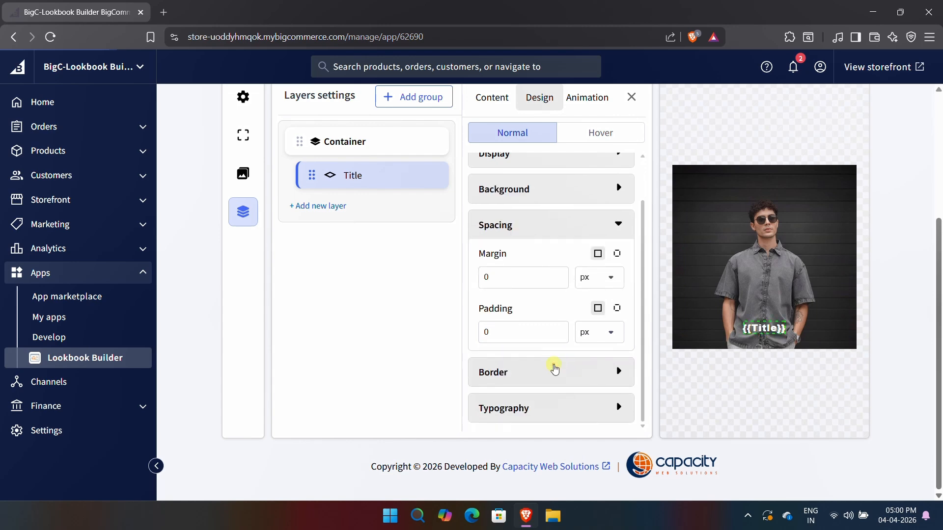
{"action": "left_click", "coordinate": [552, 370]}
{"action": "left_click", "coordinate": [504, 303]}
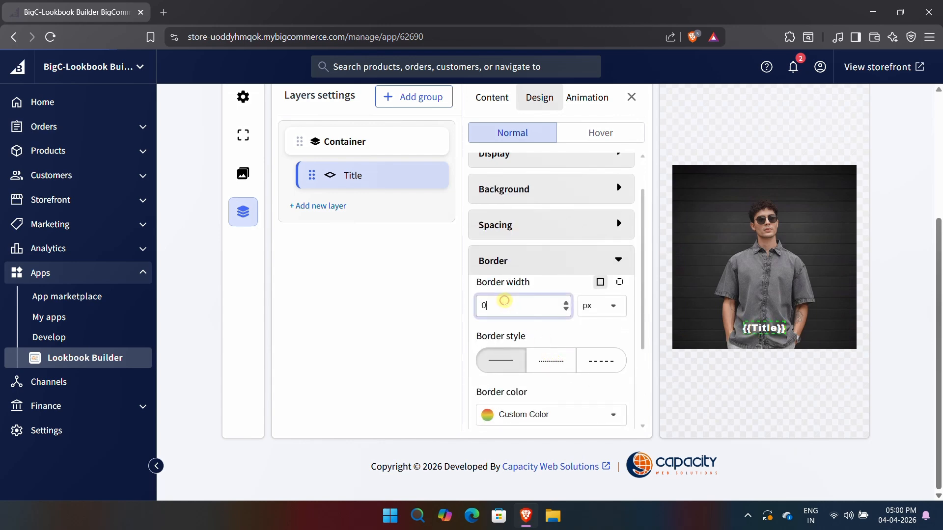
{"action": "left_click", "coordinate": [553, 360]}
{"action": "left_click", "coordinate": [599, 361]}
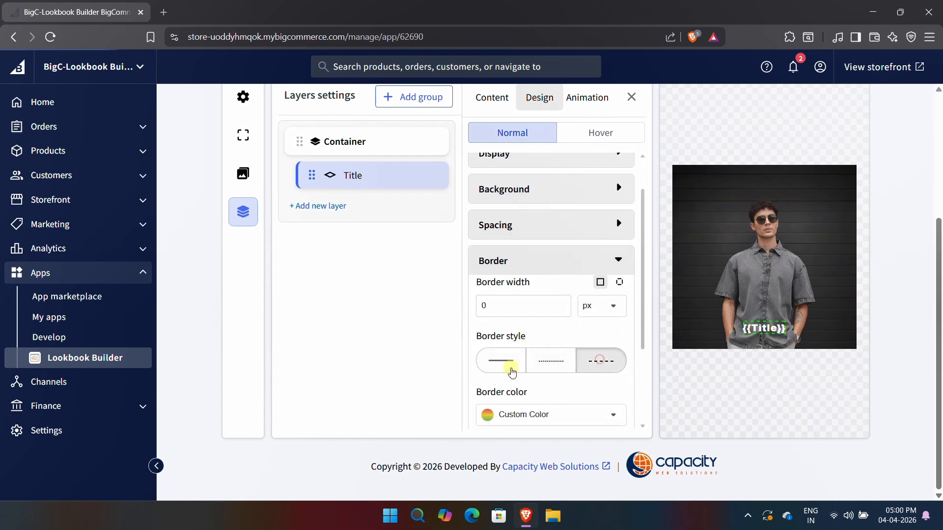
{"action": "left_click", "coordinate": [501, 368]}
{"action": "scroll", "coordinate": [558, 337], "scroll_direction": "down", "scroll_amount": 2}
{"action": "left_click", "coordinate": [562, 339]}
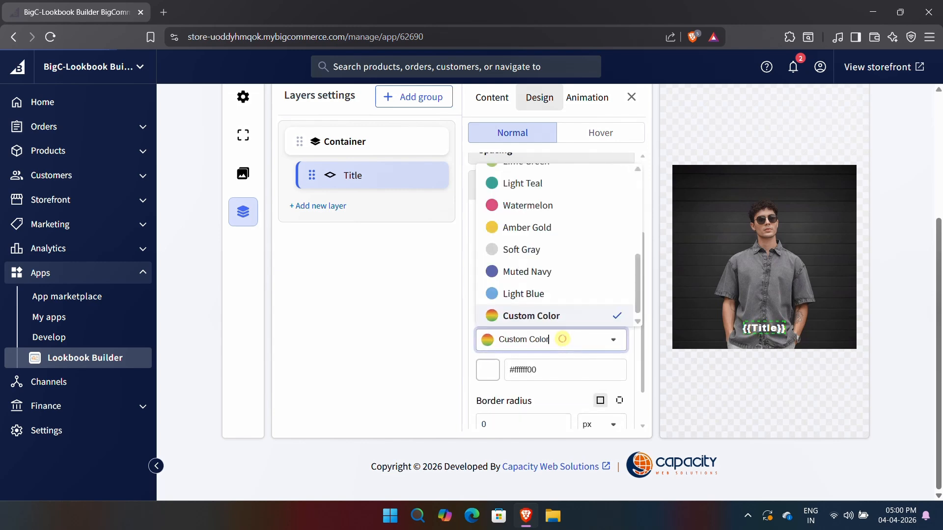
{"action": "scroll", "coordinate": [558, 292], "scroll_direction": "up", "scroll_amount": 5}
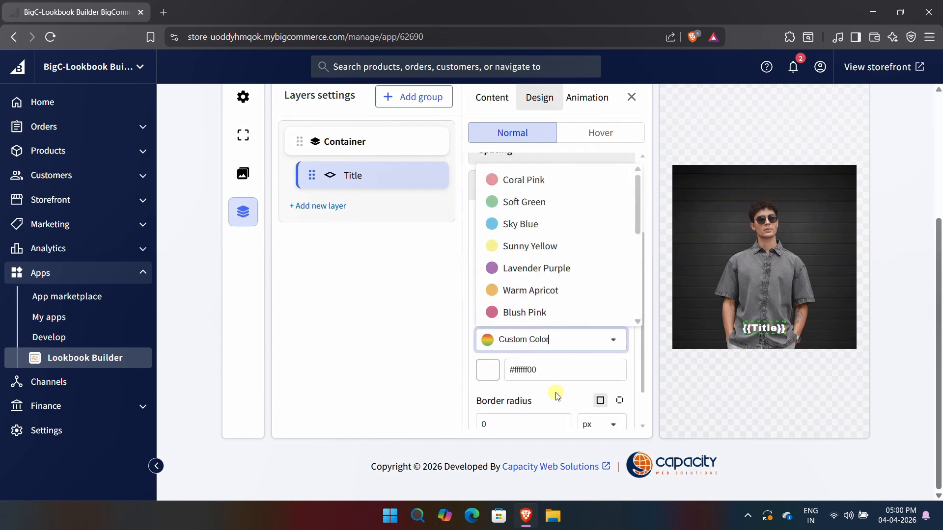
{"action": "scroll", "coordinate": [558, 400], "scroll_direction": "down", "scroll_amount": 1}
{"action": "left_click", "coordinate": [512, 372]}
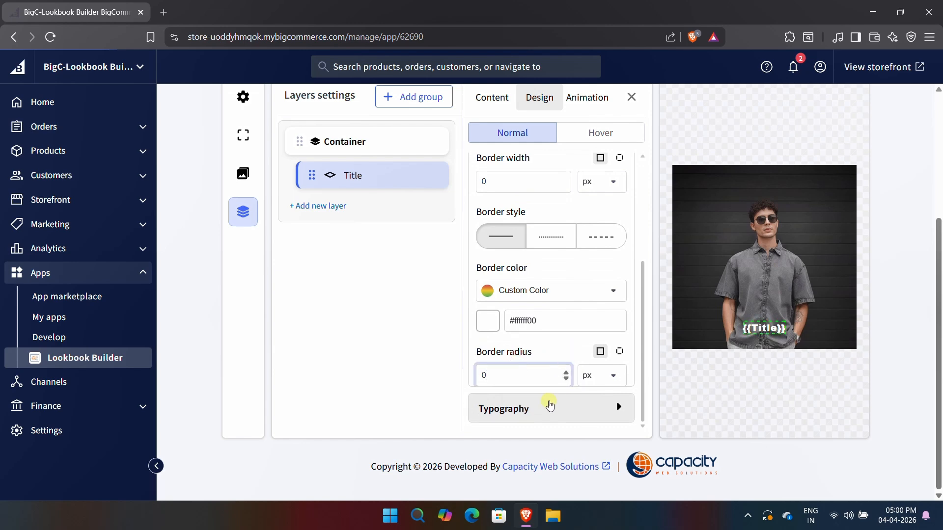
- Try Watermelon and Lime Green as the Title layer's font color and restore the custom color #ffffff
{"action": "left_click", "coordinate": [550, 399]}
{"action": "scroll", "coordinate": [550, 398], "scroll_direction": "down", "scroll_amount": 1}
{"action": "left_click", "coordinate": [565, 218]}
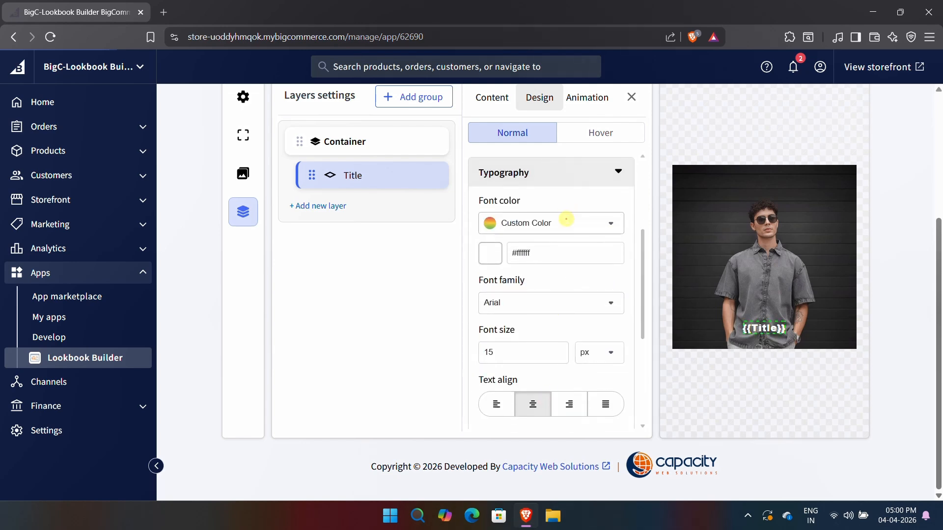
{"action": "left_click", "coordinate": [559, 197]}
{"action": "left_click", "coordinate": [553, 222]}
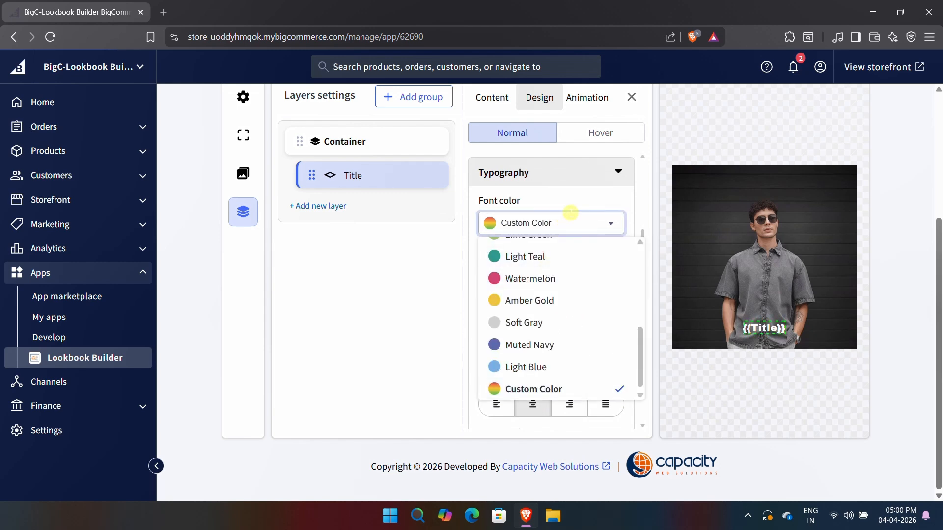
{"action": "left_click", "coordinate": [535, 278]}
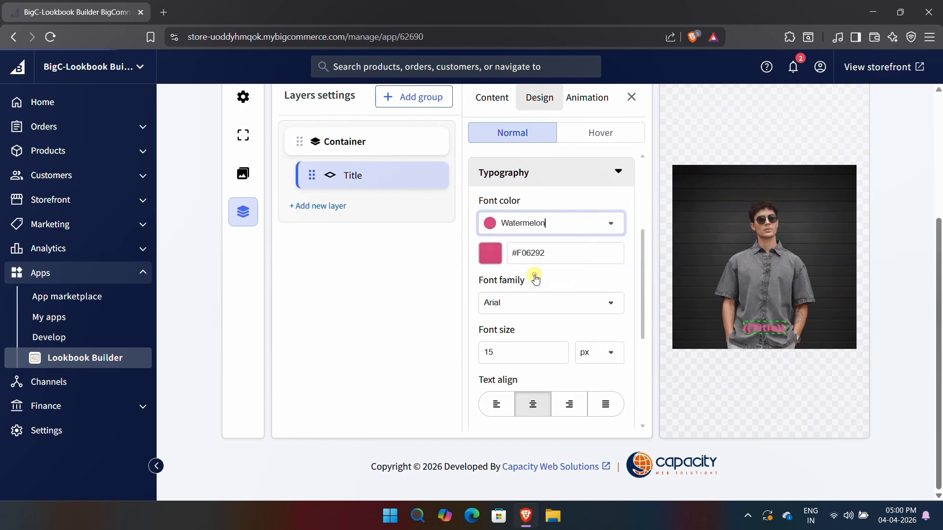
{"action": "left_click", "coordinate": [597, 222]}
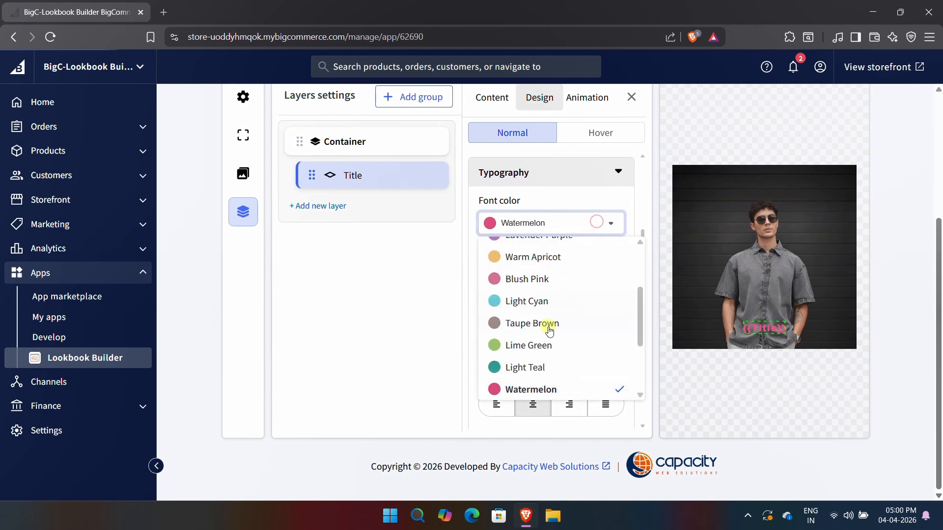
{"action": "left_click", "coordinate": [543, 346]}
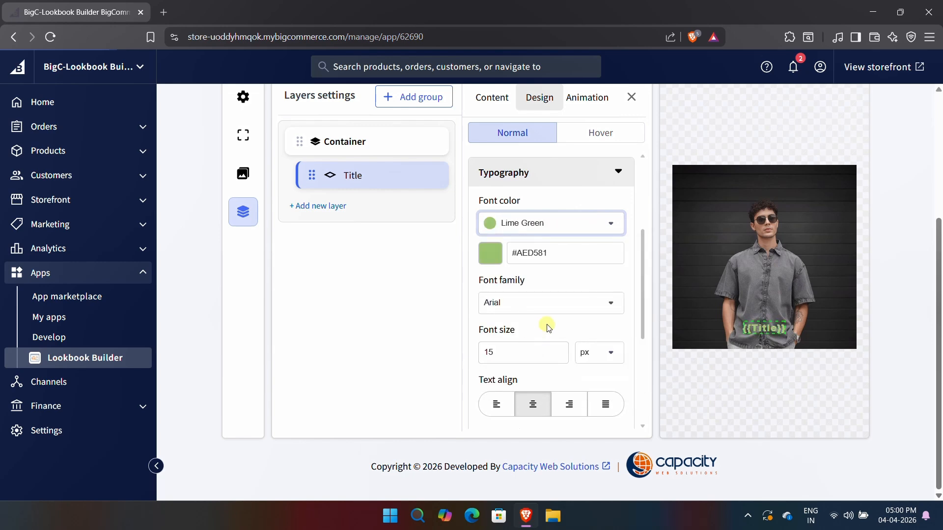
{"action": "left_click", "coordinate": [496, 253]}
{"action": "left_click_drag", "start_coordinate": [500, 276], "coordinate": [479, 265]}
{"action": "left_click", "coordinate": [571, 239]}
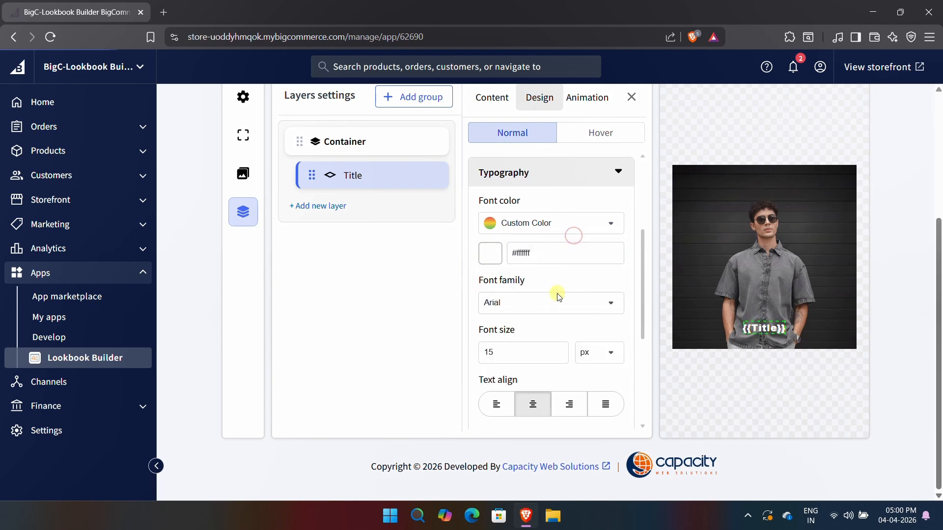
- Try Helvetica, Georgia and Tahoma as the Title layer's font family and restore Arial
{"action": "left_click", "coordinate": [547, 310]}
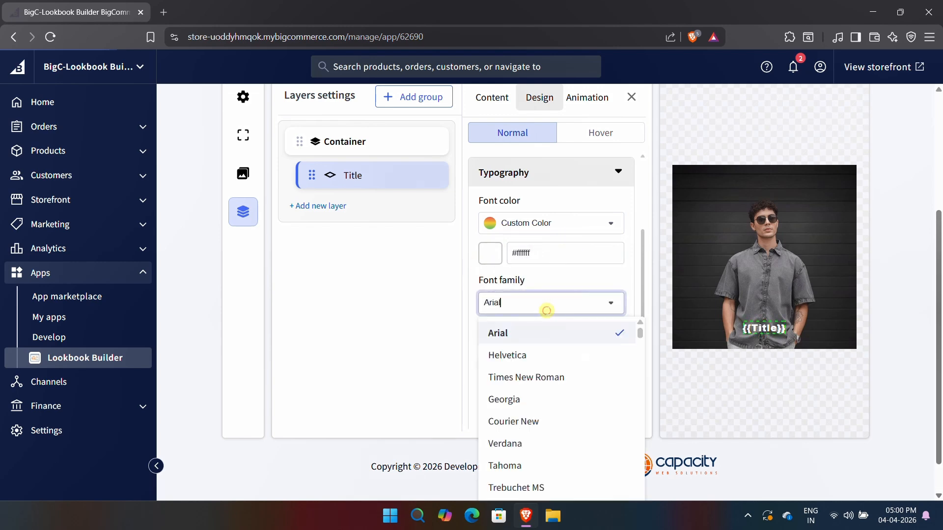
{"action": "left_click", "coordinate": [534, 357]}
{"action": "left_click", "coordinate": [550, 300]}
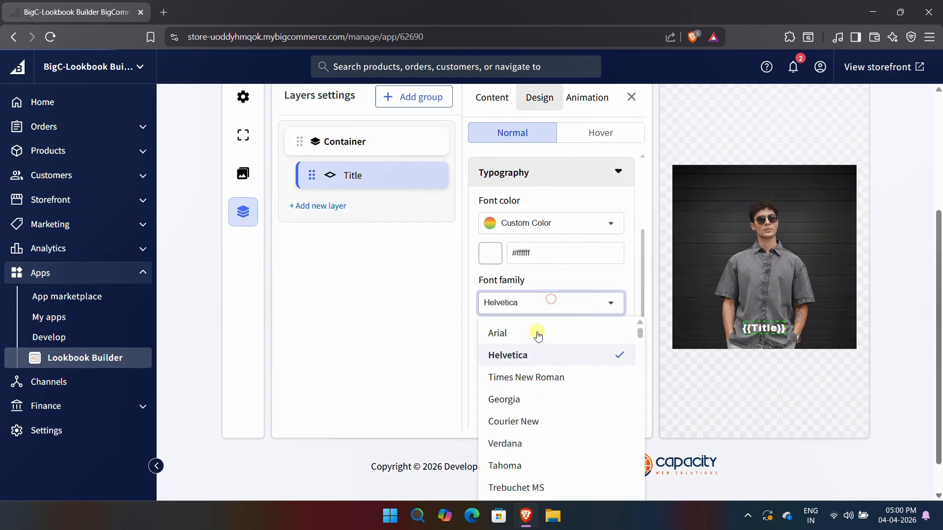
{"action": "left_click", "coordinate": [531, 397]}
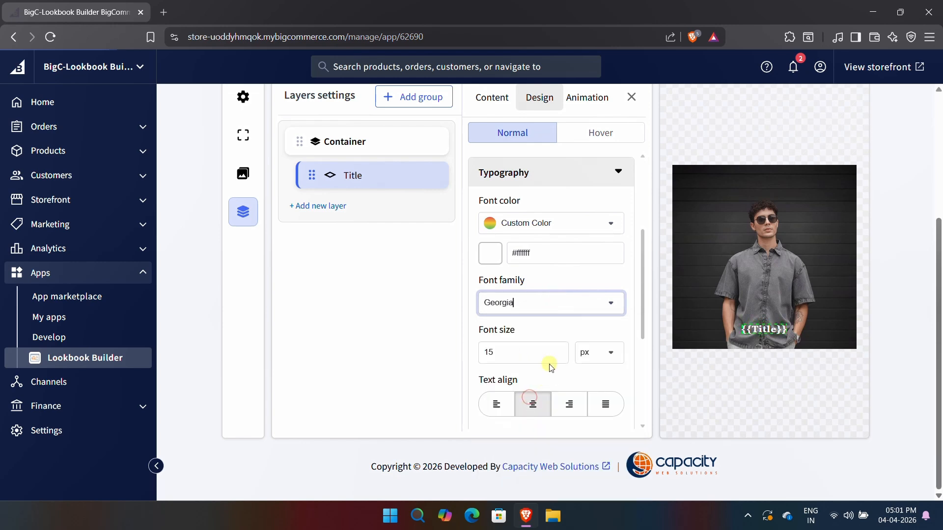
{"action": "left_click", "coordinate": [545, 308]}
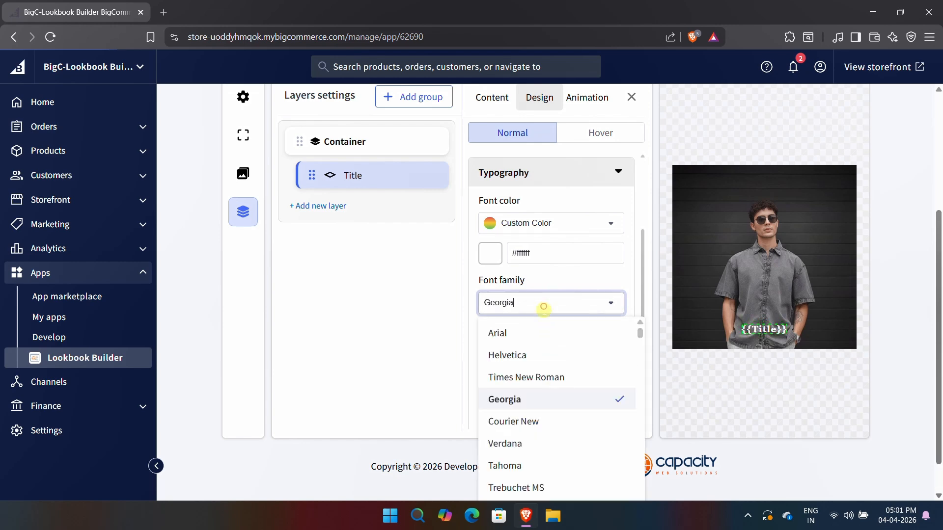
{"action": "left_click", "coordinate": [528, 466]}
{"action": "left_click", "coordinate": [534, 300]}
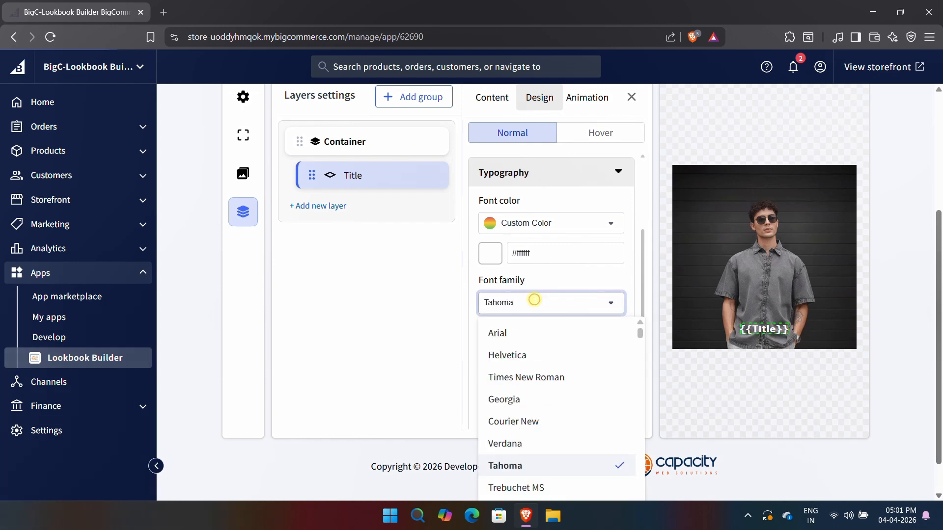
{"action": "left_click", "coordinate": [530, 333]}
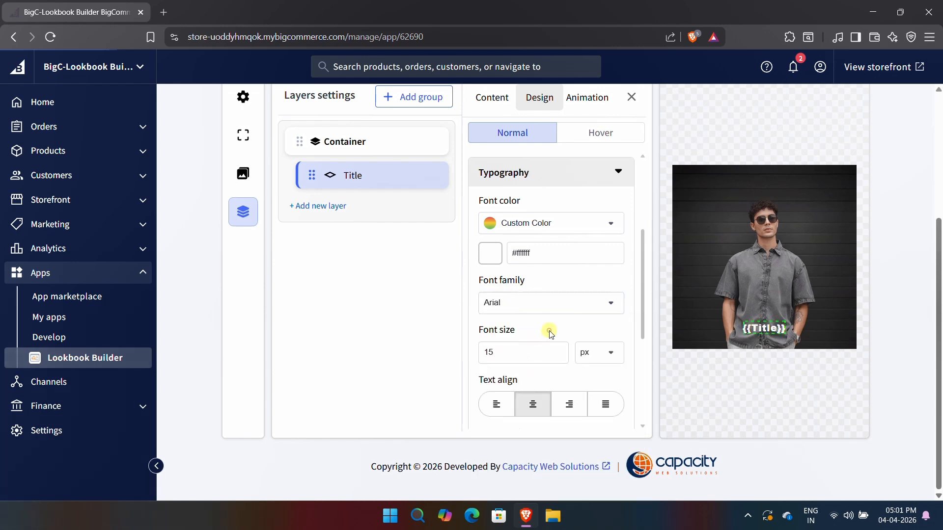
- Try a different font size on the Title layer, restore 15 px, and review the remaining typography options
{"action": "scroll", "coordinate": [545, 329], "scroll_direction": "down", "scroll_amount": 1}
{"action": "left_click", "coordinate": [525, 295]}
{"action": "key", "text": "BackSpace"}
{"action": "type", "text": "8"}
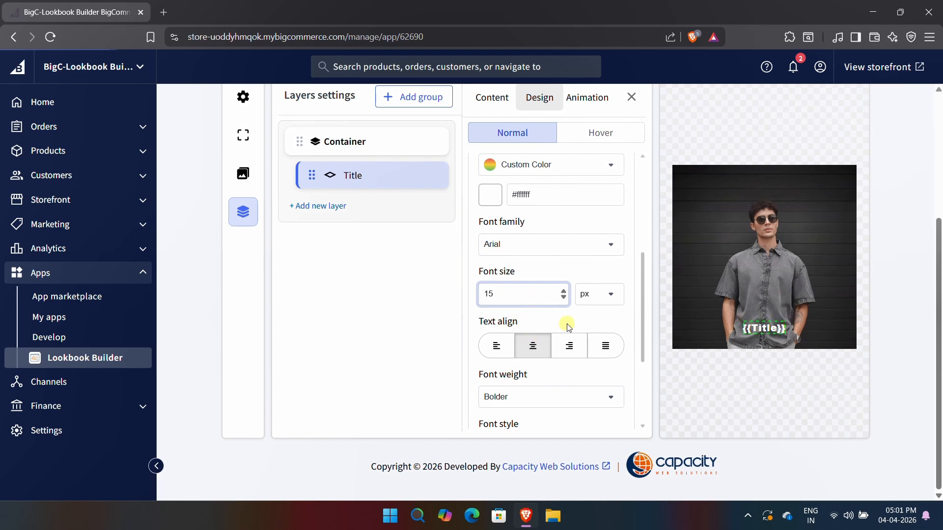
{"action": "scroll", "coordinate": [570, 318], "scroll_direction": "down", "scroll_amount": 1}
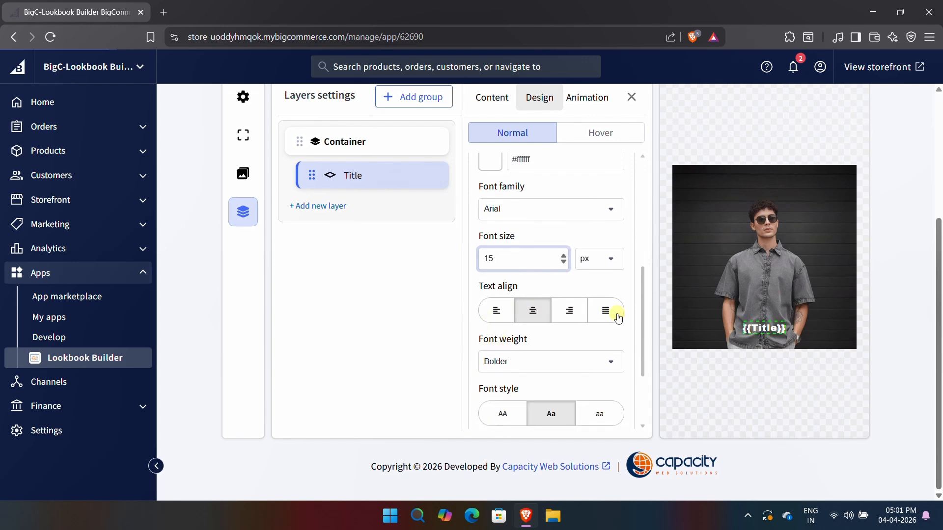
{"action": "scroll", "coordinate": [544, 352], "scroll_direction": "down", "scroll_amount": 1}
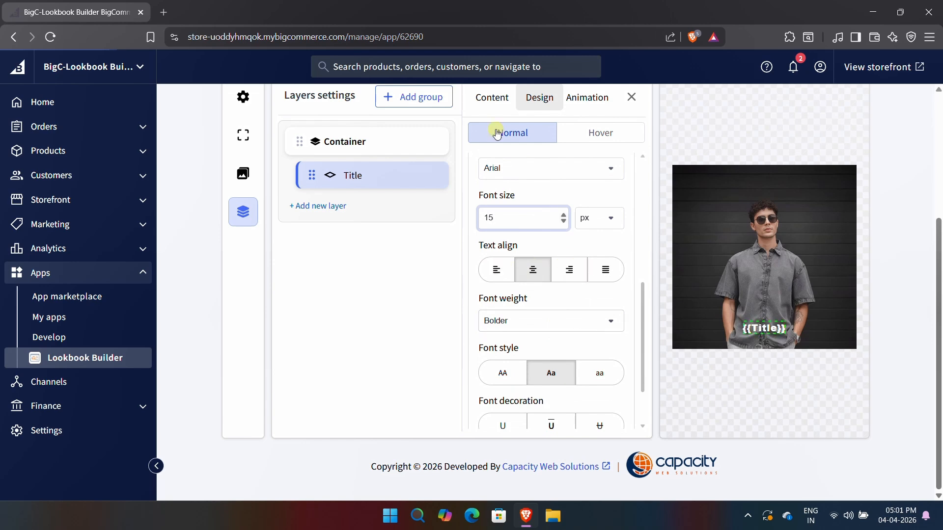
- Set the Title layer's width to 100% in its sizing settings
{"action": "scroll", "coordinate": [521, 161], "scroll_direction": "up", "scroll_amount": 6}
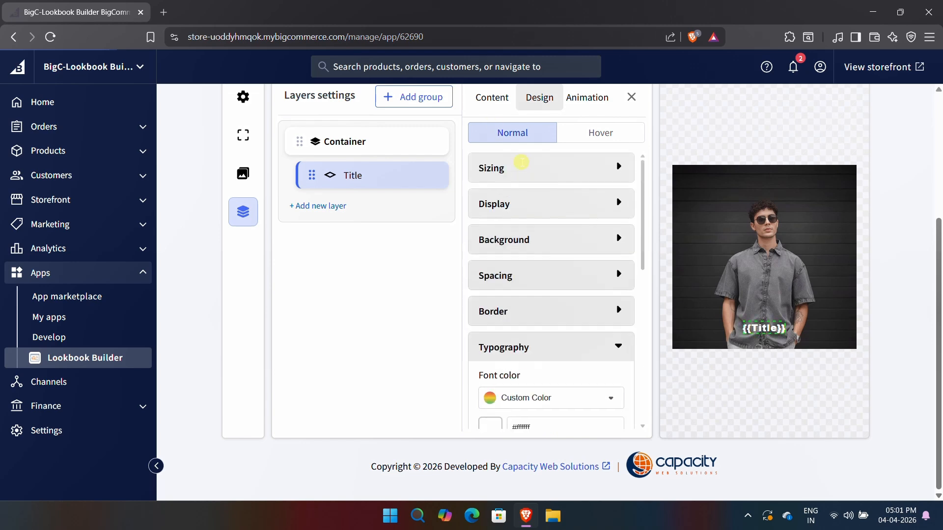
{"action": "left_click", "coordinate": [543, 176]}
{"action": "left_click", "coordinate": [526, 215]}
{"action": "type", "text": "100"}
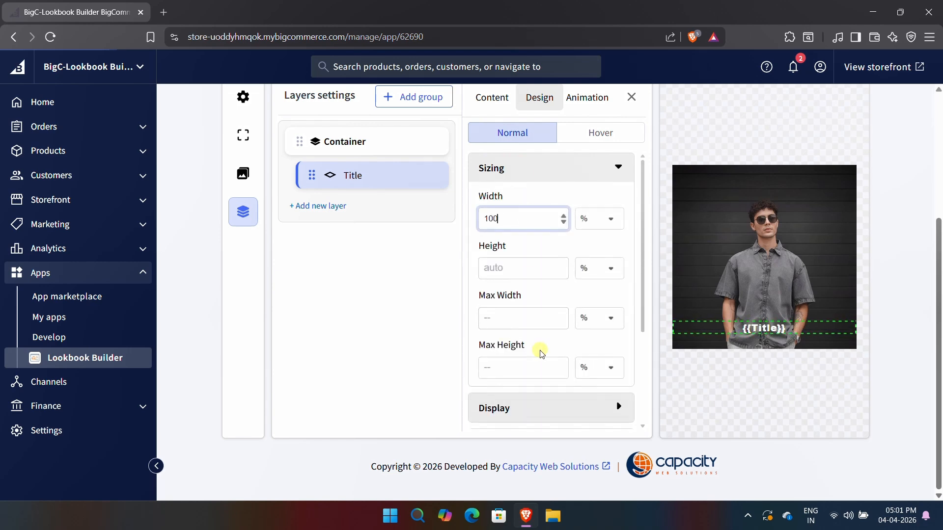
- Try left, right and justified text alignment on the Title layer and restore center alignment
{"action": "scroll", "coordinate": [540, 354], "scroll_direction": "down", "scroll_amount": 3}
{"action": "left_click", "coordinate": [549, 404]}
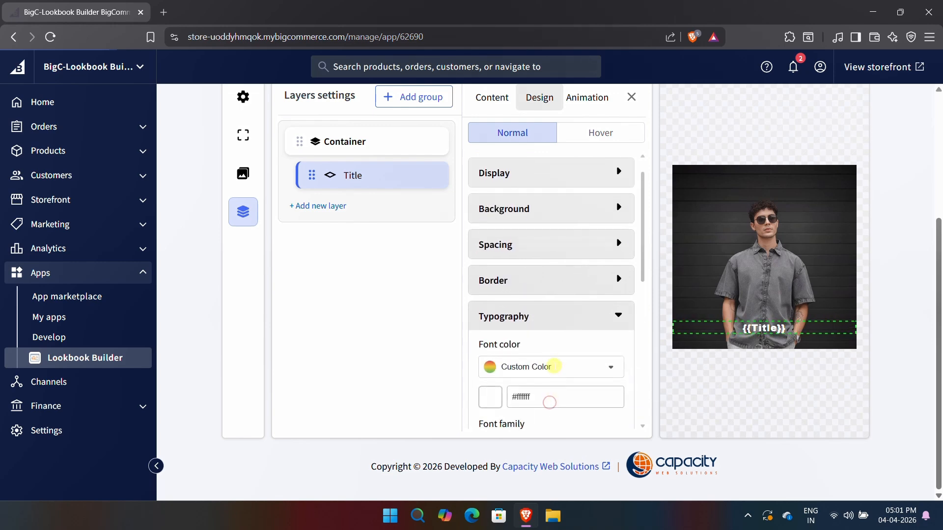
{"action": "scroll", "coordinate": [545, 383], "scroll_direction": "down", "scroll_amount": 5}
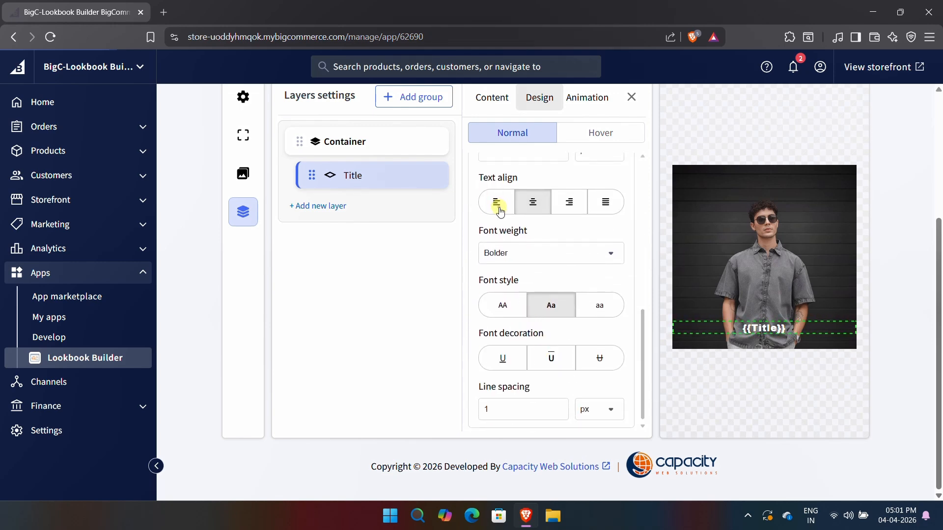
{"action": "left_click", "coordinate": [498, 205]}
{"action": "left_click", "coordinate": [541, 202]}
{"action": "left_click", "coordinate": [567, 204]}
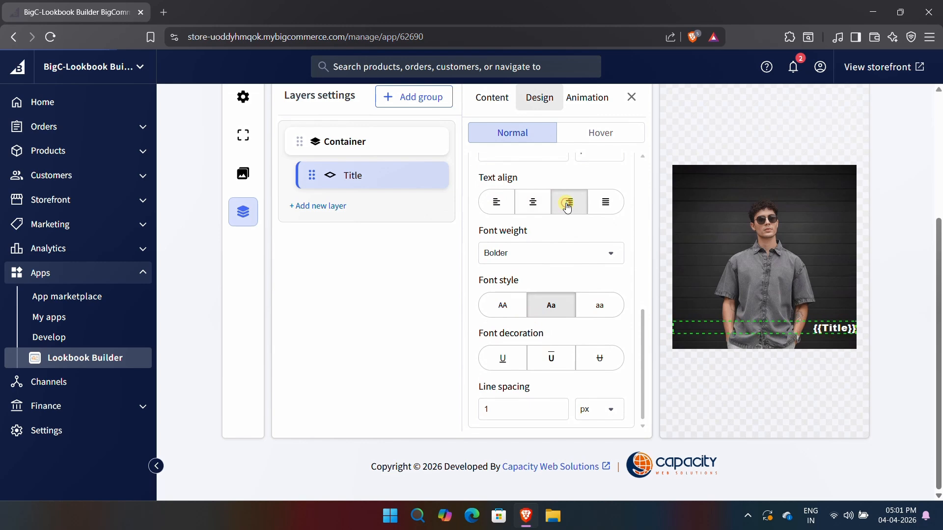
{"action": "left_click", "coordinate": [605, 202]}
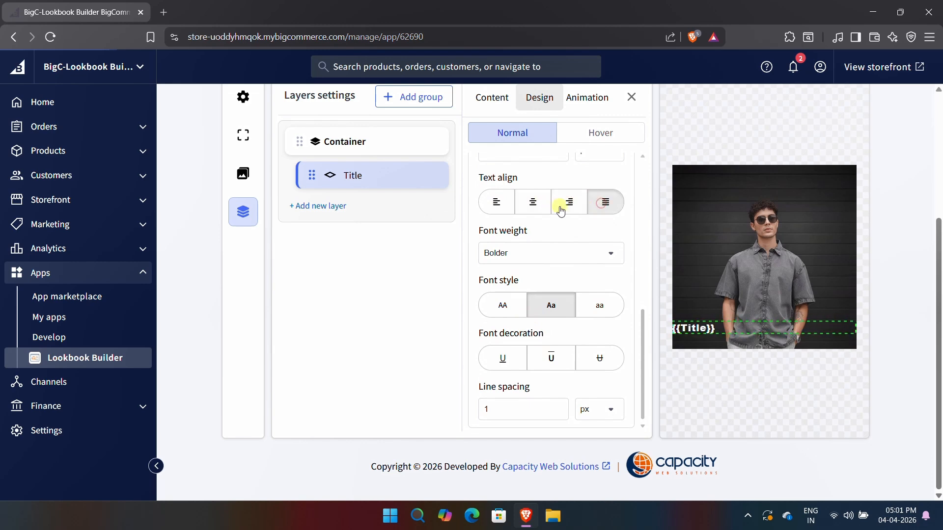
{"action": "left_click", "coordinate": [533, 202]}
- Clear the Title layer's width value to return it to auto
{"action": "scroll", "coordinate": [546, 244], "scroll_direction": "up", "scroll_amount": 5}
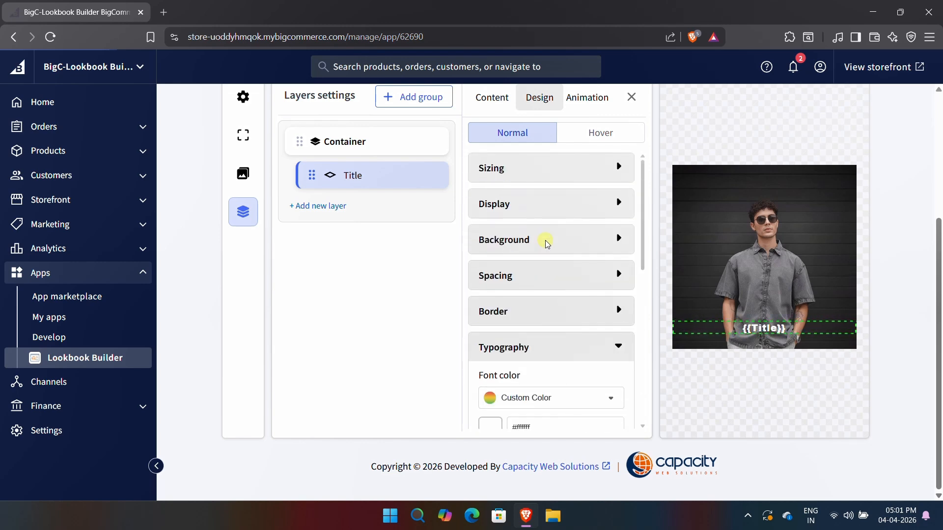
{"action": "left_click", "coordinate": [554, 185]}
{"action": "double_click", "coordinate": [536, 216]}
{"action": "key", "text": "BackSpace"}
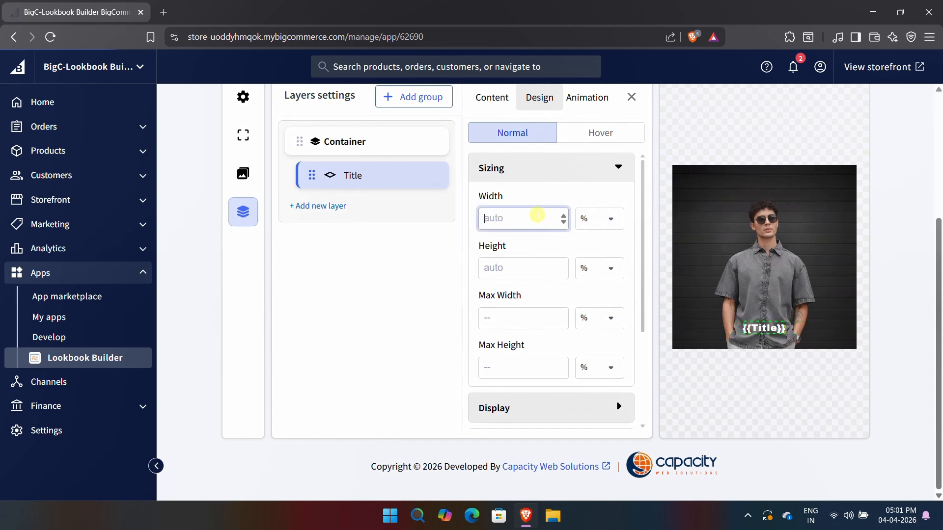
- Review the font weight options in the Title layer's typography settings and keep Bolder
{"action": "scroll", "coordinate": [560, 243], "scroll_direction": "down", "scroll_amount": 3}
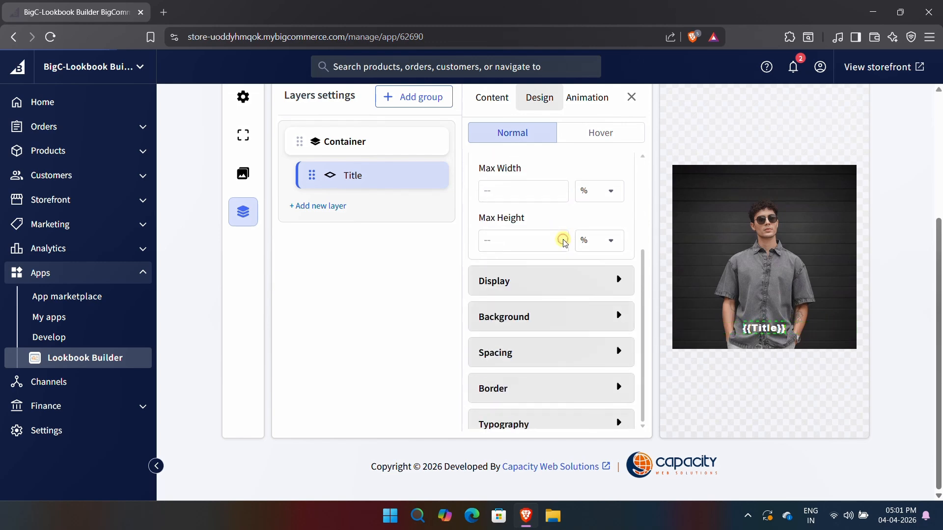
{"action": "left_click", "coordinate": [547, 412]}
{"action": "scroll", "coordinate": [558, 362], "scroll_direction": "down", "scroll_amount": 5}
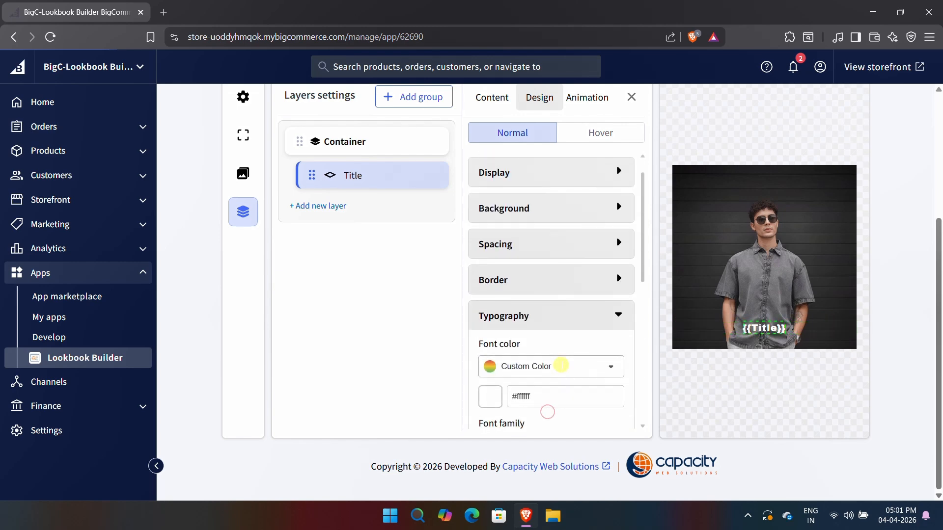
{"action": "scroll", "coordinate": [561, 365], "scroll_direction": "down", "scroll_amount": 1}
{"action": "scroll", "coordinate": [559, 363], "scroll_direction": "down", "scroll_amount": 2}
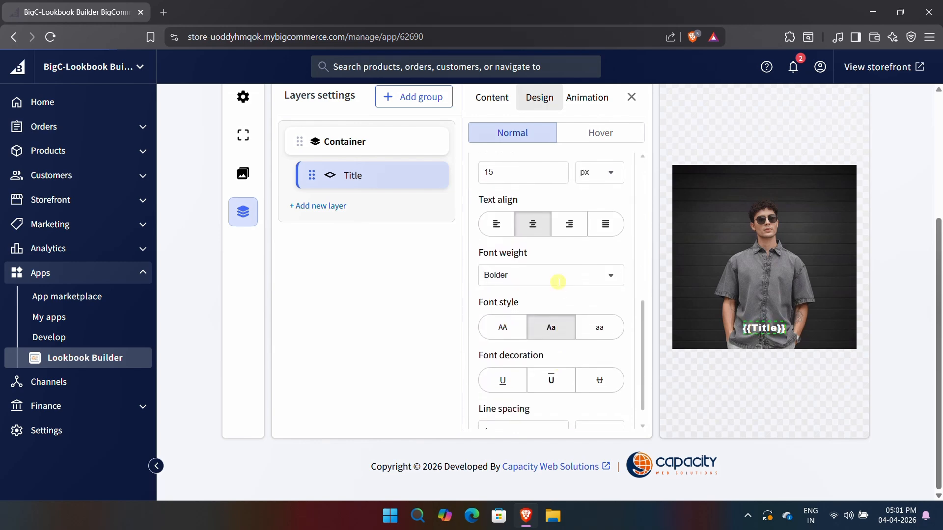
{"action": "left_click", "coordinate": [553, 275]}
{"action": "scroll", "coordinate": [539, 378], "scroll_direction": "down", "scroll_amount": 3}
{"action": "left_click", "coordinate": [564, 255]}
- Try the uppercase and lowercase font styles on the Title layer and restore the capitalized style
{"action": "left_click", "coordinate": [506, 331]}
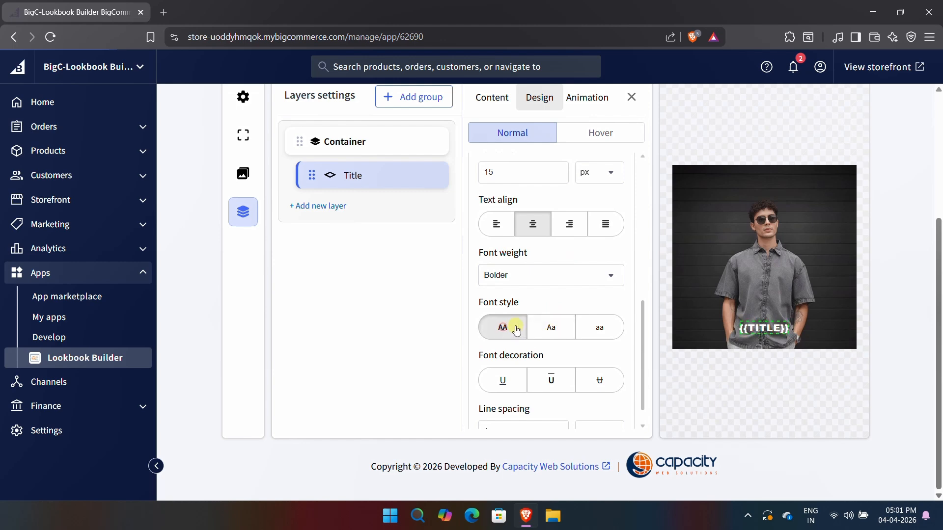
{"action": "left_click", "coordinate": [548, 326]}
{"action": "left_click", "coordinate": [616, 327]}
{"action": "left_click", "coordinate": [551, 327]}
- Try the underline, overline and strikethrough decorations on the Title layer, remove the decoration, and check the line spacing setting
{"action": "left_click", "coordinate": [507, 382]}
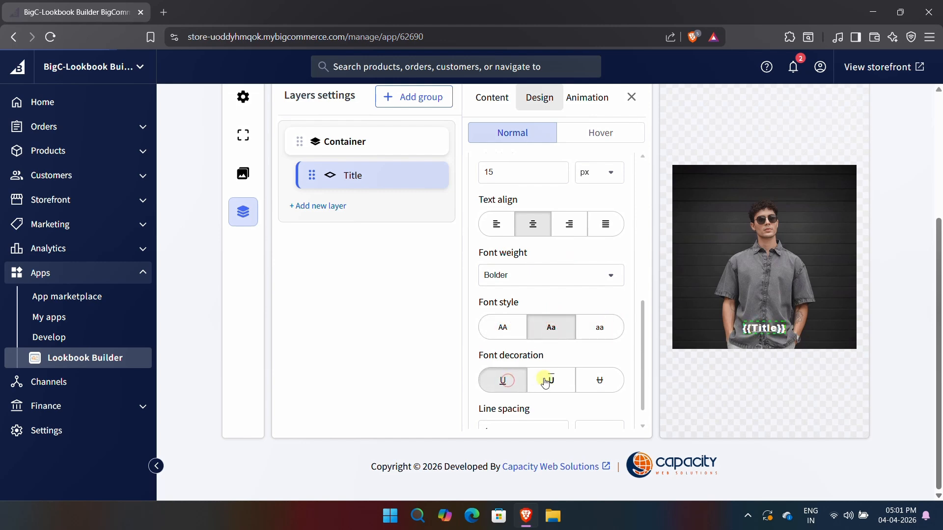
{"action": "left_click", "coordinate": [549, 380]}
{"action": "left_click", "coordinate": [594, 379]}
{"action": "left_click", "coordinate": [602, 379]}
{"action": "scroll", "coordinate": [590, 360], "scroll_direction": "down", "scroll_amount": 1}
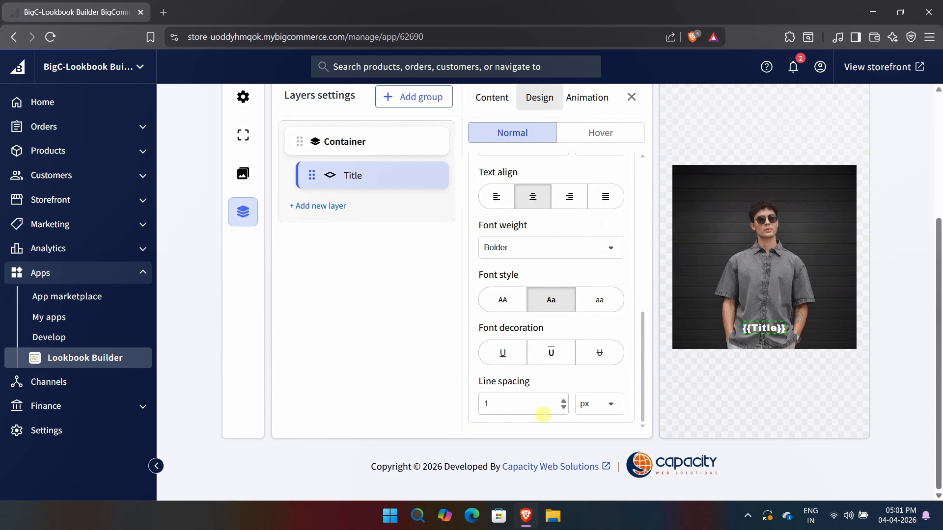
{"action": "left_click", "coordinate": [524, 407]}
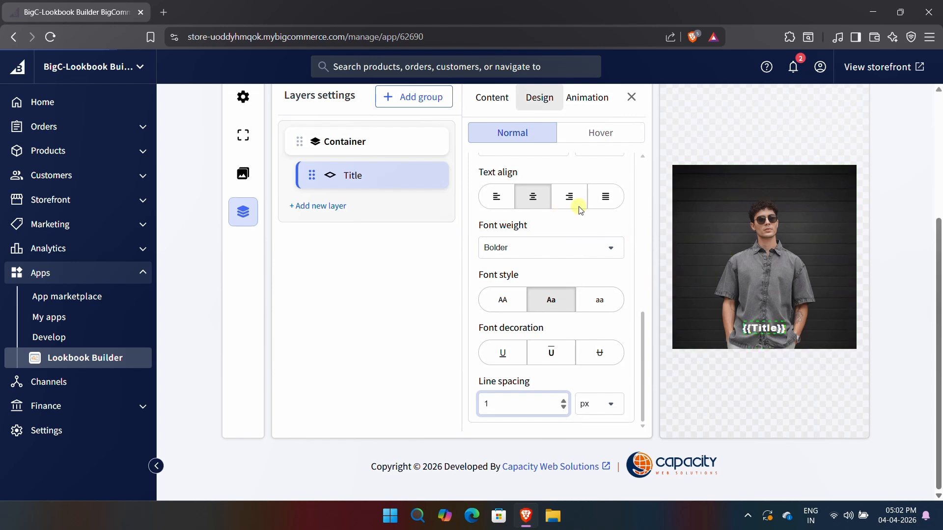
- Open the Title layer's hover-state design settings and review the sizing options
{"action": "left_click", "coordinate": [601, 137]}
{"action": "left_click", "coordinate": [523, 217]}
{"action": "left_click", "coordinate": [511, 267]}
{"action": "key", "text": "BackSpace"}
{"action": "key", "text": "BackSpace"}
{"action": "key", "text": "BackSpace"}
{"action": "left_click", "coordinate": [543, 300]}
{"action": "scroll", "coordinate": [543, 299], "scroll_direction": "down", "scroll_amount": 3}
- Set the Title layer's hover-state vertical position to Custom with a bottom offset of 15%
{"action": "left_click", "coordinate": [545, 282]}
{"action": "scroll", "coordinate": [545, 280], "scroll_direction": "down", "scroll_amount": 2}
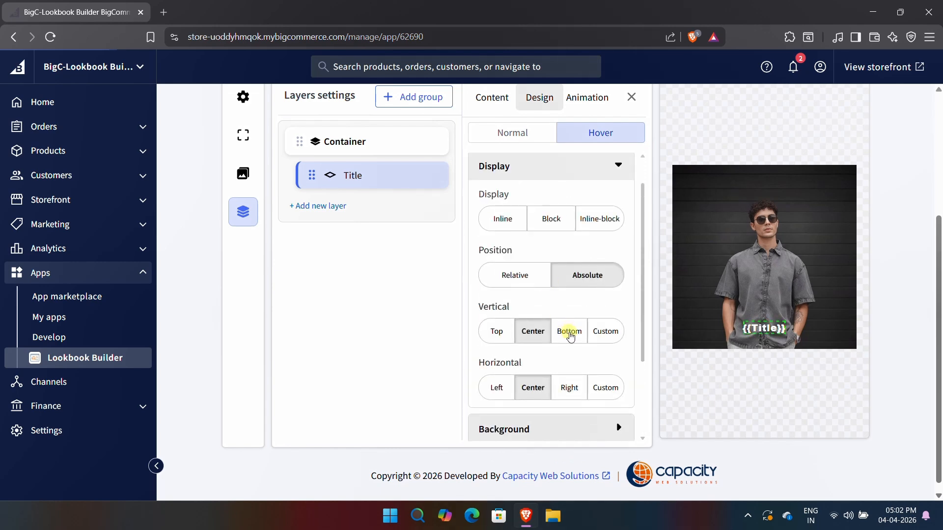
{"action": "left_click", "coordinate": [569, 332]}
{"action": "left_click", "coordinate": [613, 334]}
{"action": "scroll", "coordinate": [589, 295], "scroll_direction": "down", "scroll_amount": 2}
{"action": "double_click", "coordinate": [497, 336]}
{"action": "left_click", "coordinate": [556, 358]}
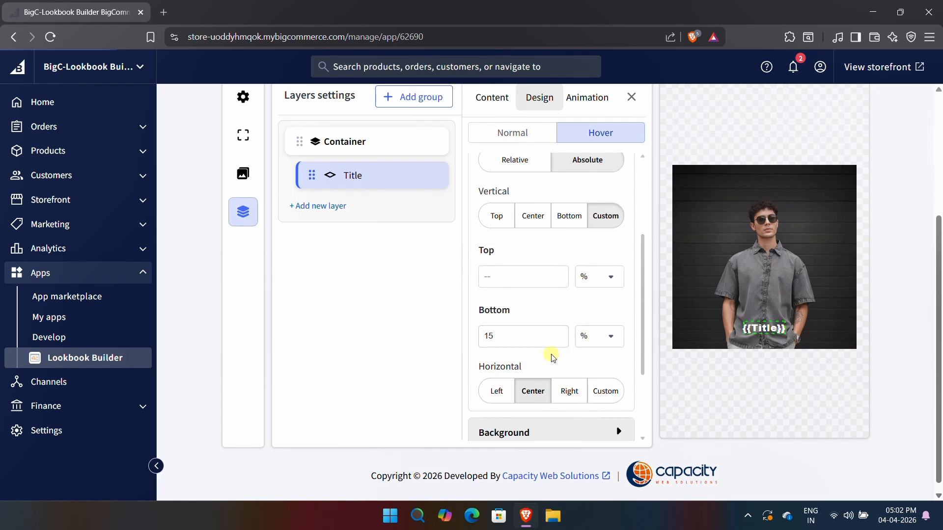
- Review the Title layer's remaining hover-state design settings, from background through typography
{"action": "scroll", "coordinate": [551, 358], "scroll_direction": "down", "scroll_amount": 2}
{"action": "left_click", "coordinate": [547, 315]}
{"action": "left_click", "coordinate": [548, 332]}
{"action": "scroll", "coordinate": [549, 363], "scroll_direction": "down", "scroll_amount": 1}
{"action": "left_click", "coordinate": [547, 390]}
{"action": "scroll", "coordinate": [555, 393], "scroll_direction": "down", "scroll_amount": 2}
{"action": "left_click", "coordinate": [552, 421]}
{"action": "scroll", "coordinate": [564, 379], "scroll_direction": "down", "scroll_amount": 3}
{"action": "scroll", "coordinate": [565, 379], "scroll_direction": "up", "scroll_amount": 6}
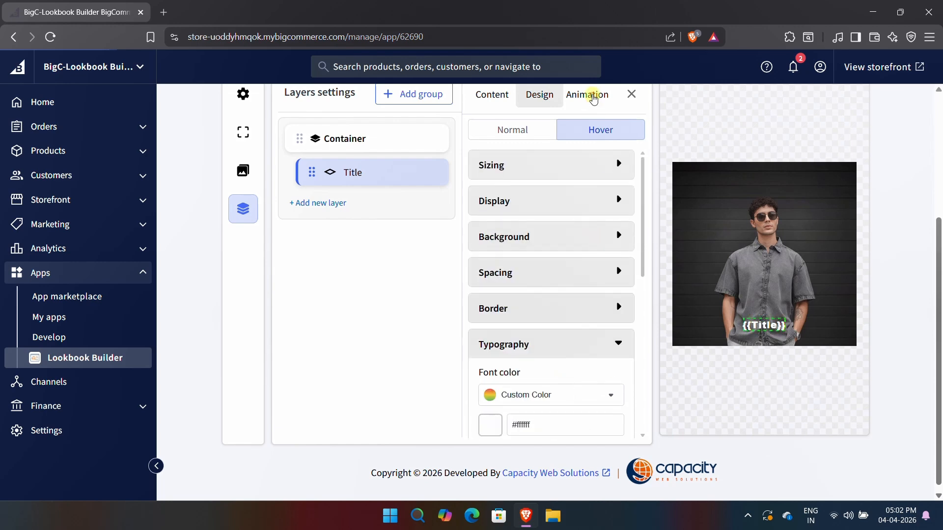
- Set the Title layer's normal-state animation type to Animation
{"action": "left_click", "coordinate": [590, 95]}
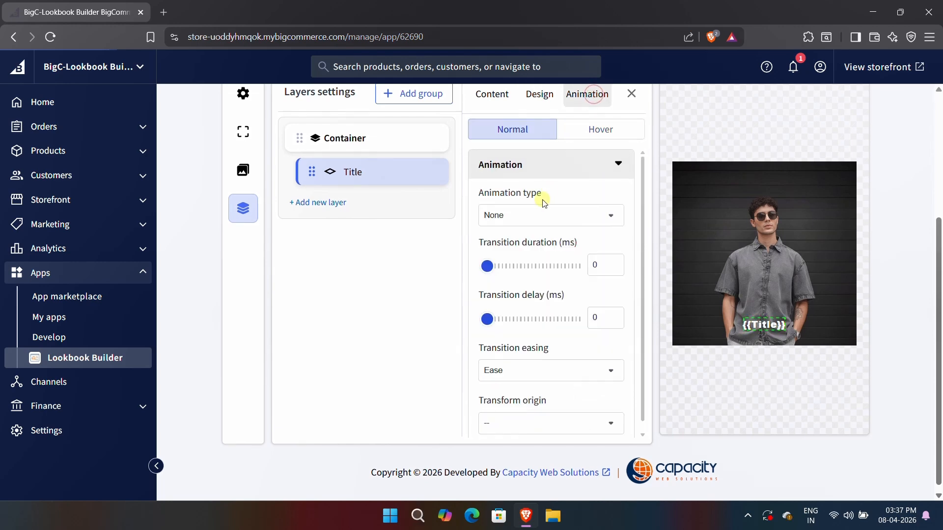
{"action": "left_click", "coordinate": [548, 164]}
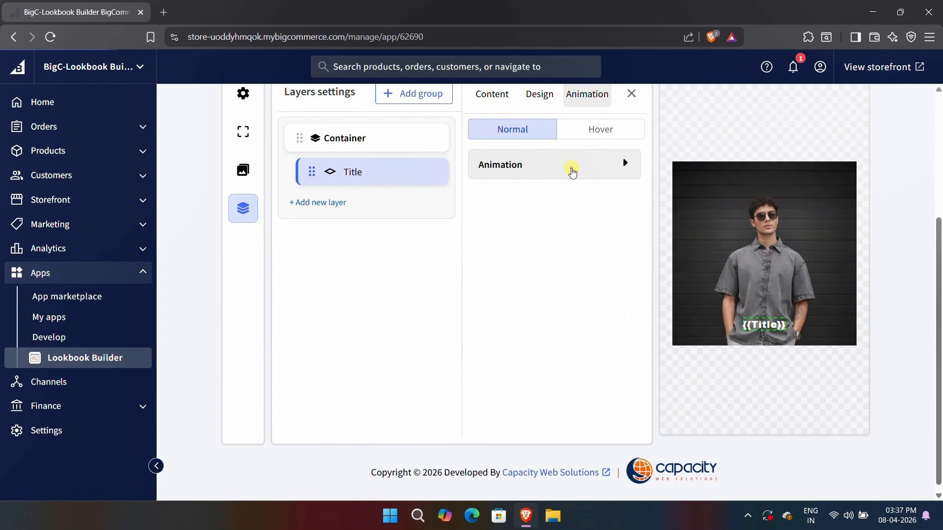
{"action": "left_click", "coordinate": [553, 214]}
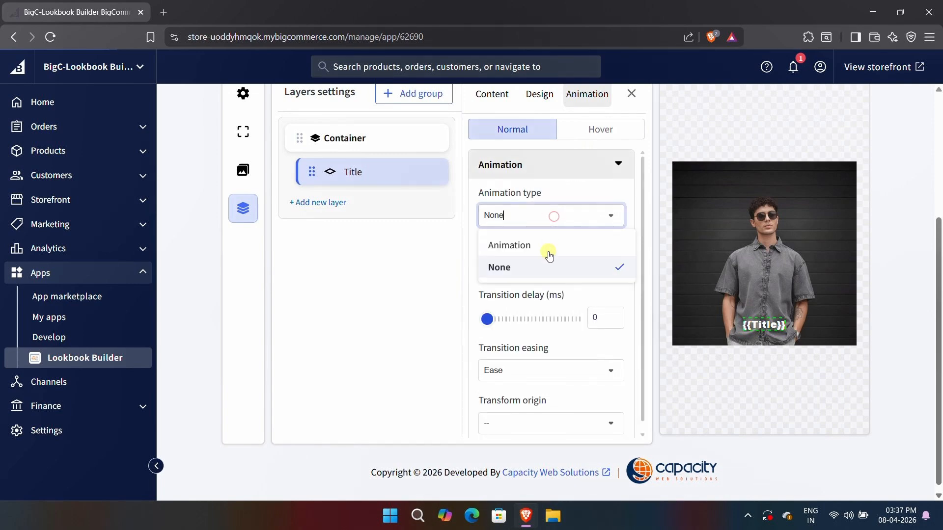
{"action": "left_click", "coordinate": [551, 249]}
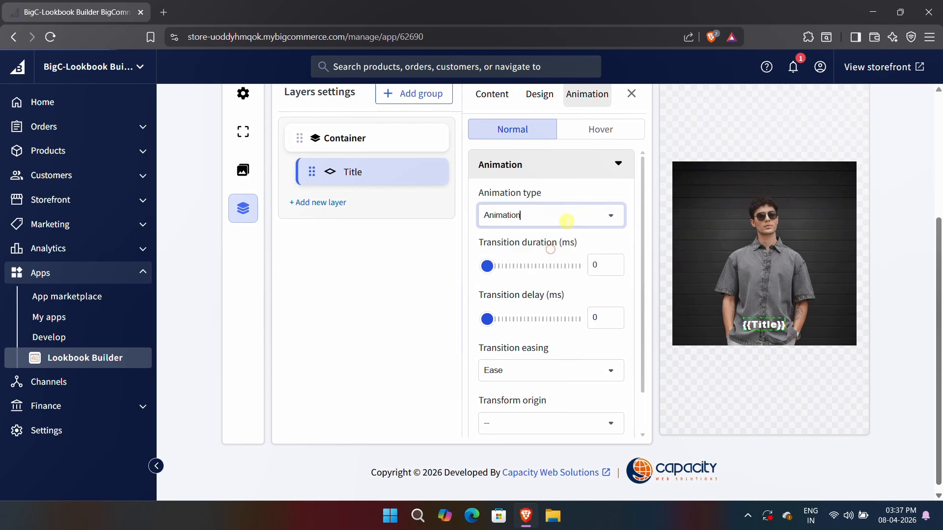
- Check the opacity and scale options among the Title layer's effect settings, then return to the animation settings
{"action": "left_click", "coordinate": [551, 171]}
{"action": "left_click", "coordinate": [562, 202]}
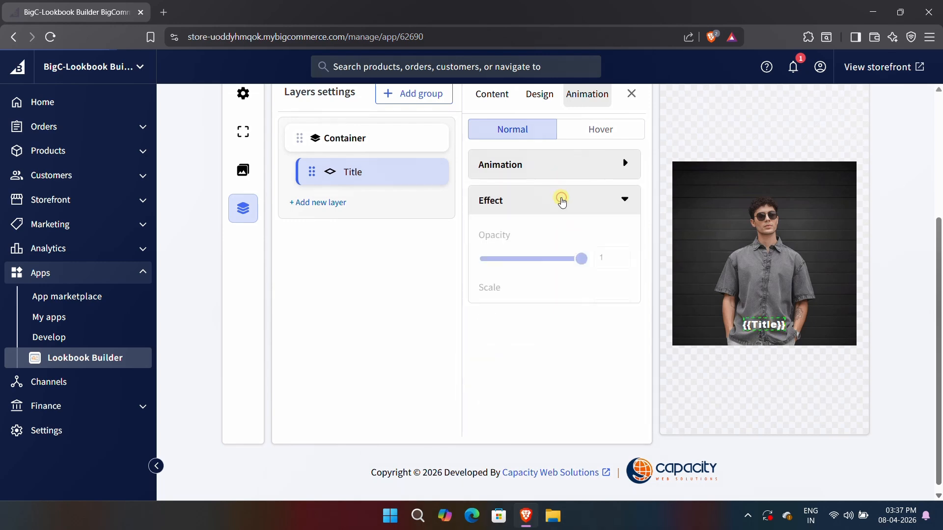
{"action": "left_click", "coordinate": [563, 169]}
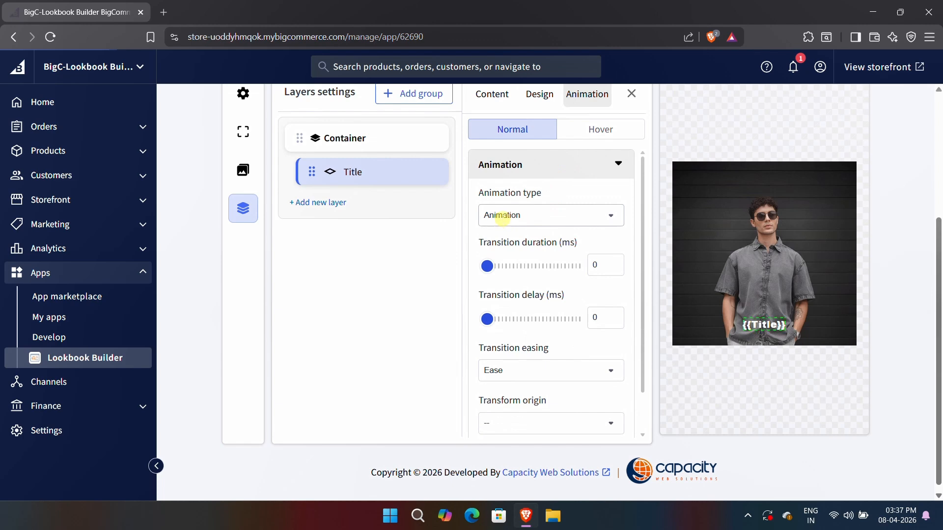
- Keep Animation as the Title layer's animation type and set its transition duration to 300 ms
{"action": "left_click", "coordinate": [502, 217]}
{"action": "left_click", "coordinate": [546, 247]}
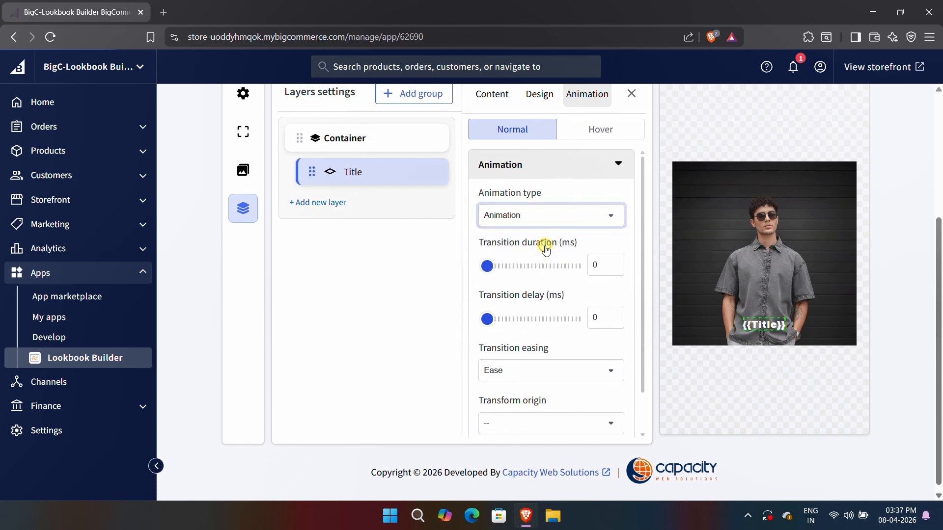
{"action": "left_click_drag", "start_coordinate": [487, 267], "coordinate": [505, 266]}
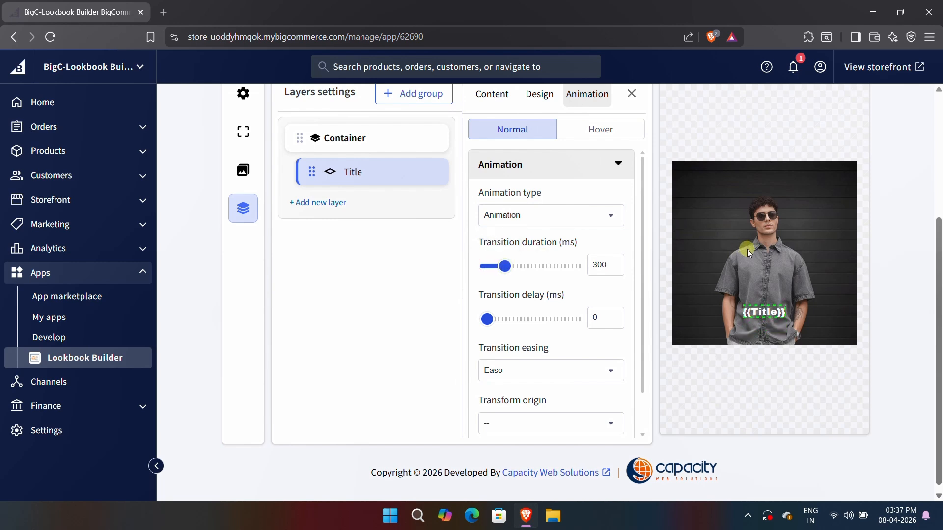
- Keep the Title layer's normal-state transition delay at 0 ms and its easing at Ease, and check the transform origin options
{"action": "mouse_move", "coordinate": [493, 319]}
{"action": "left_mouse_down"}
{"action": "mouse_move", "coordinate": [511, 319]}
{"action": "mouse_move", "coordinate": [485, 319]}
{"action": "left_mouse_up"}
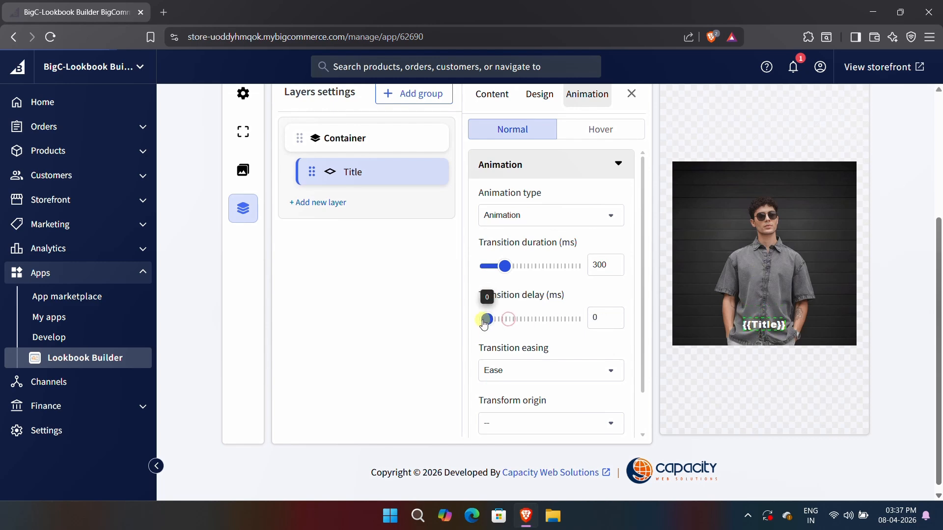
{"action": "left_click", "coordinate": [567, 373]}
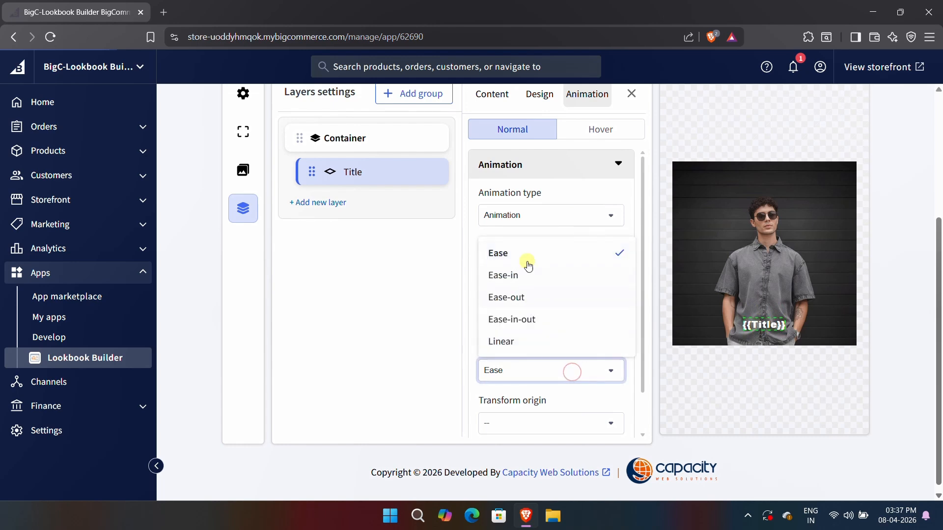
{"action": "left_click", "coordinate": [552, 252]}
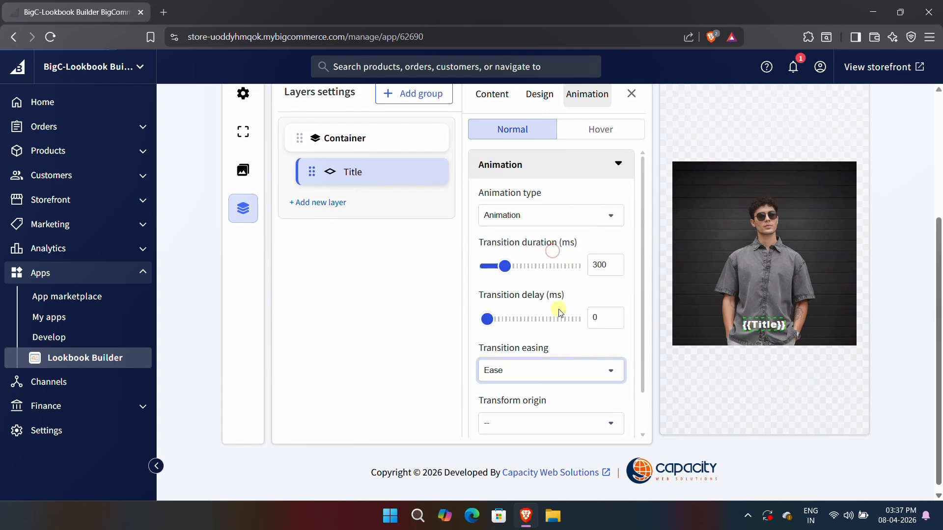
{"action": "scroll", "coordinate": [558, 308], "scroll_direction": "down", "scroll_amount": 1}
{"action": "left_click", "coordinate": [564, 377]}
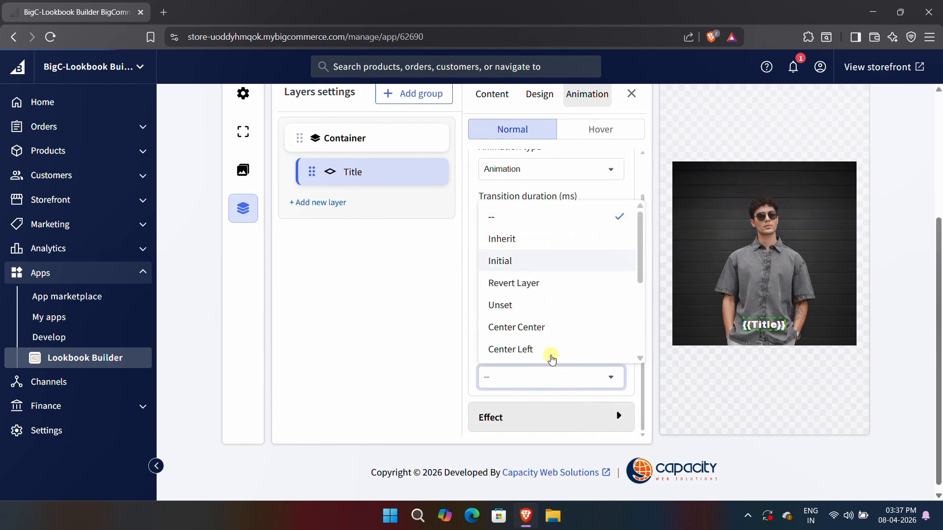
{"action": "left_click", "coordinate": [553, 396]}
- Try out the Title layer's normal-state effects: opacity, scale, Translate X and Translate Y of 10 px, and rotation
{"action": "left_click", "coordinate": [555, 410]}
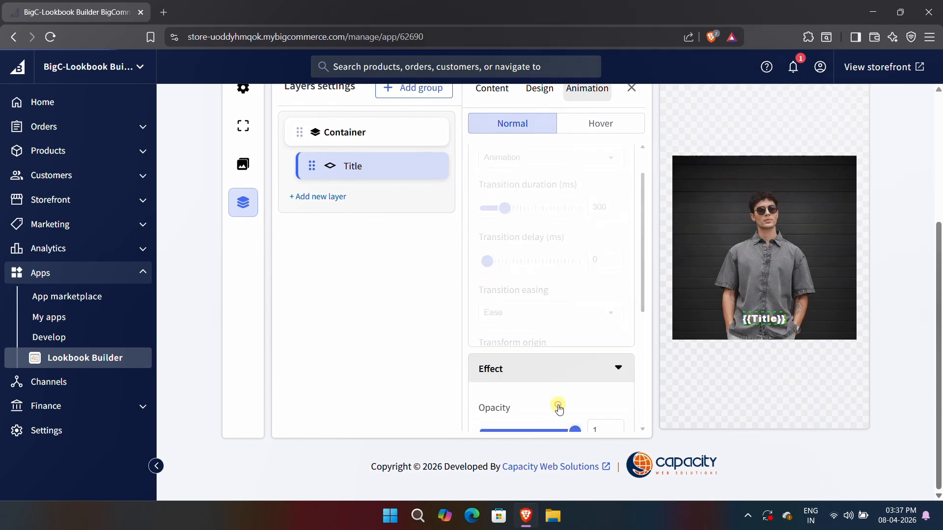
{"action": "mouse_move", "coordinate": [573, 216]}
{"action": "left_mouse_down"}
{"action": "mouse_move", "coordinate": [508, 213]}
{"action": "mouse_move", "coordinate": [580, 216]}
{"action": "left_mouse_up"}
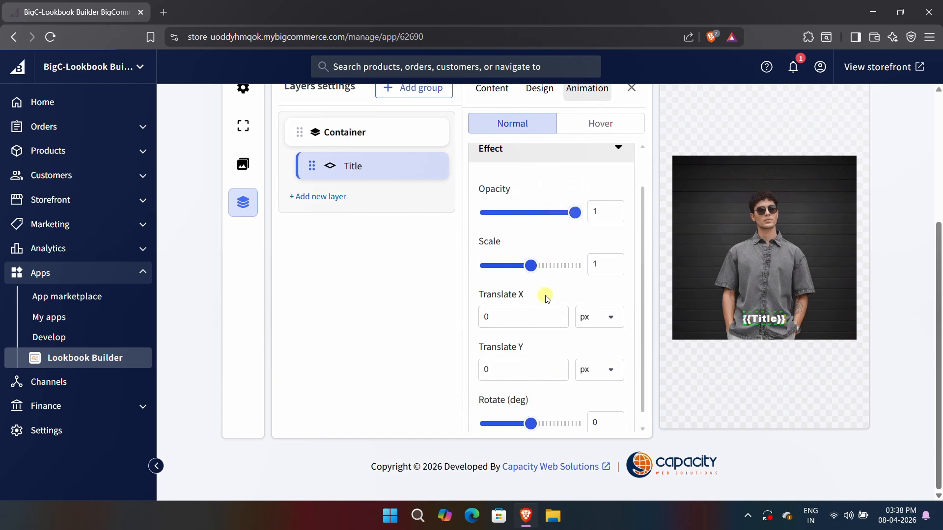
{"action": "mouse_move", "coordinate": [534, 267]}
{"action": "left_mouse_down"}
{"action": "mouse_move", "coordinate": [552, 265]}
{"action": "mouse_move", "coordinate": [533, 272]}
{"action": "left_mouse_up"}
{"action": "double_click", "coordinate": [511, 316]}
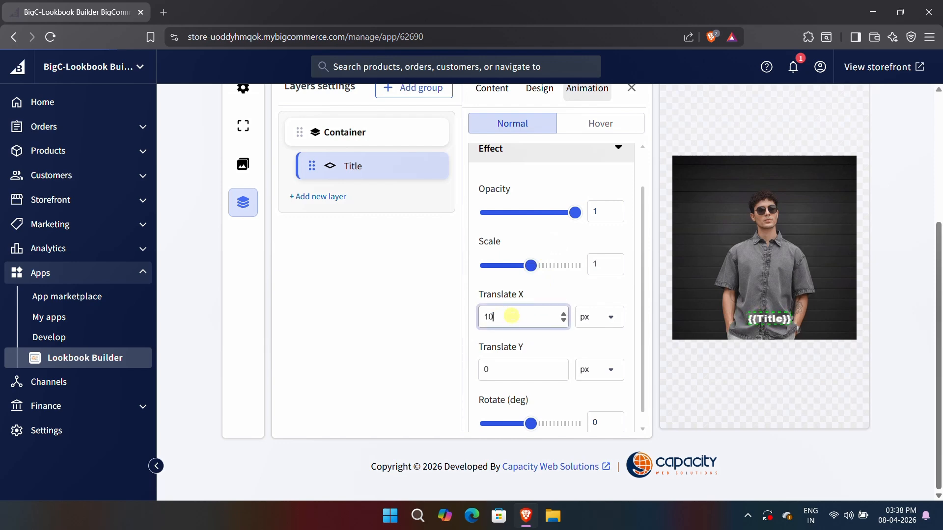
{"action": "double_click", "coordinate": [518, 369]}
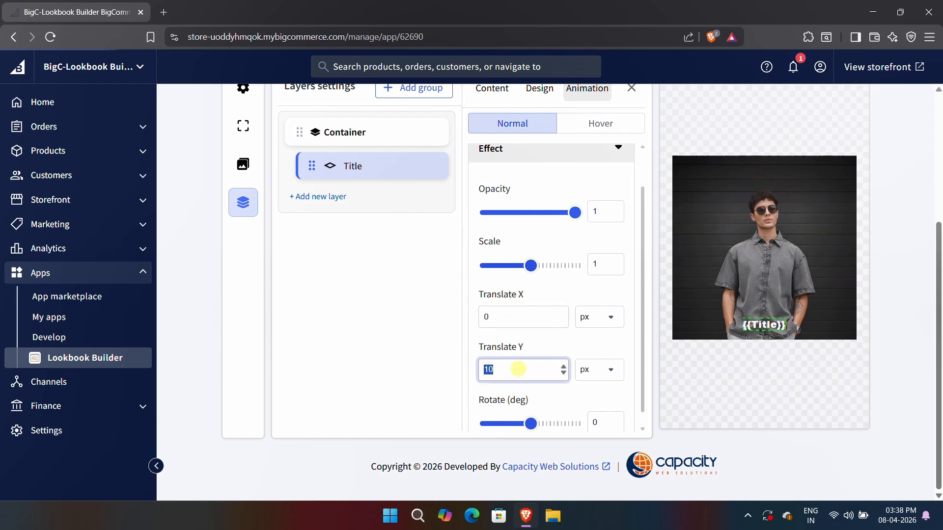
{"action": "mouse_move", "coordinate": [531, 424]}
{"action": "left_mouse_down"}
{"action": "mouse_move", "coordinate": [552, 423]}
{"action": "mouse_move", "coordinate": [521, 425]}
{"action": "mouse_move", "coordinate": [530, 425]}
{"action": "left_mouse_up"}
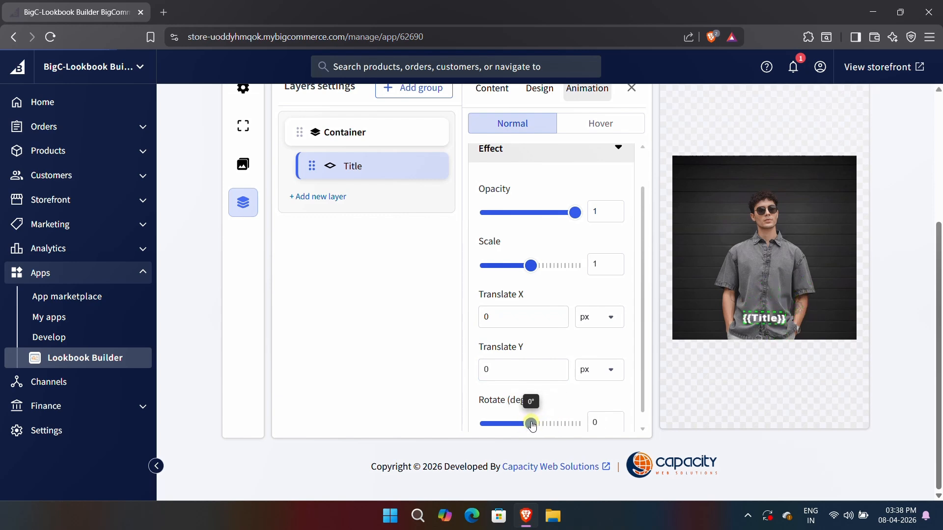
{"action": "scroll", "coordinate": [561, 397], "scroll_direction": "down", "scroll_amount": 1}
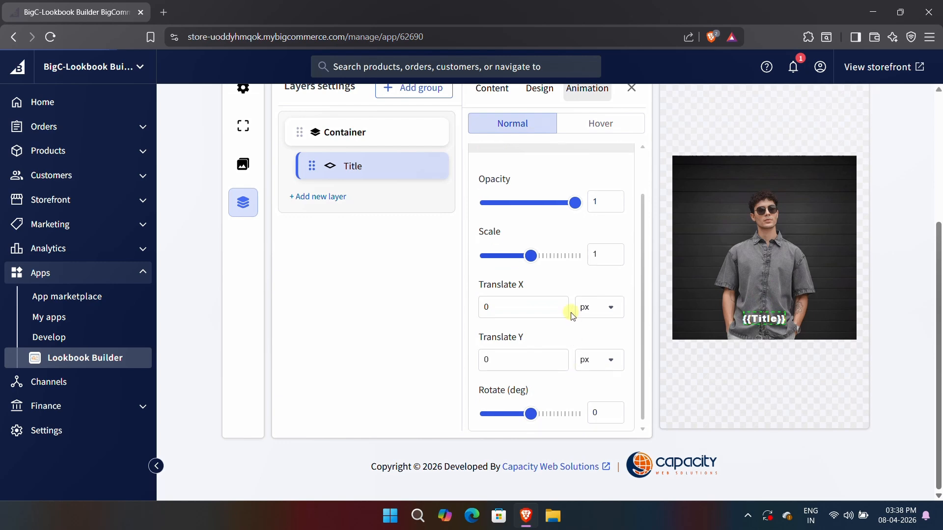
{"action": "scroll", "coordinate": [572, 315], "scroll_direction": "up", "scroll_amount": 2}
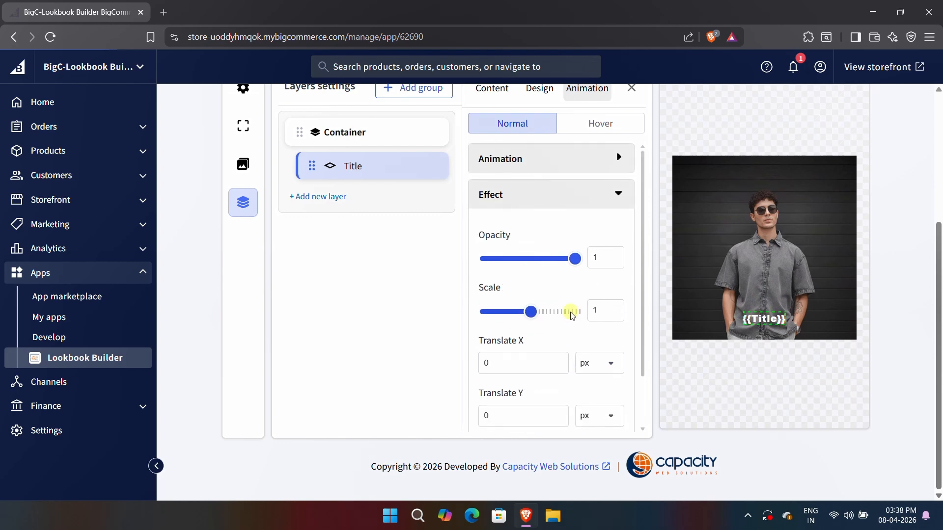
- Review the Title layer's hover-state animation and effect settings
{"action": "left_click", "coordinate": [600, 127]}
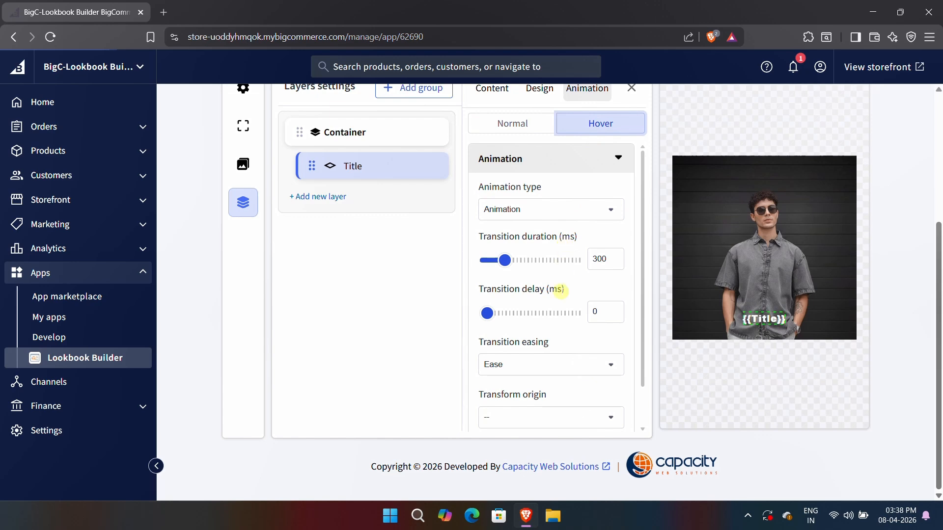
{"action": "scroll", "coordinate": [559, 292], "scroll_direction": "down", "scroll_amount": 1}
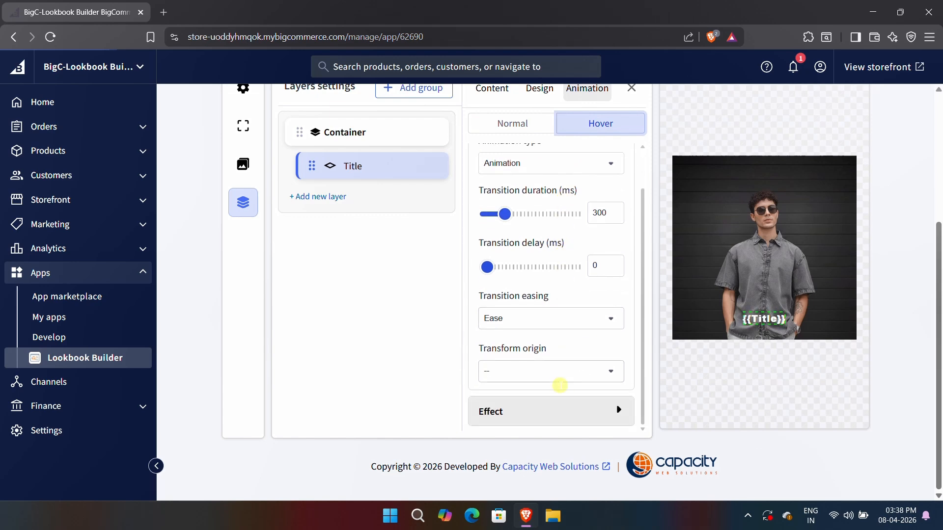
{"action": "left_click", "coordinate": [561, 412]}
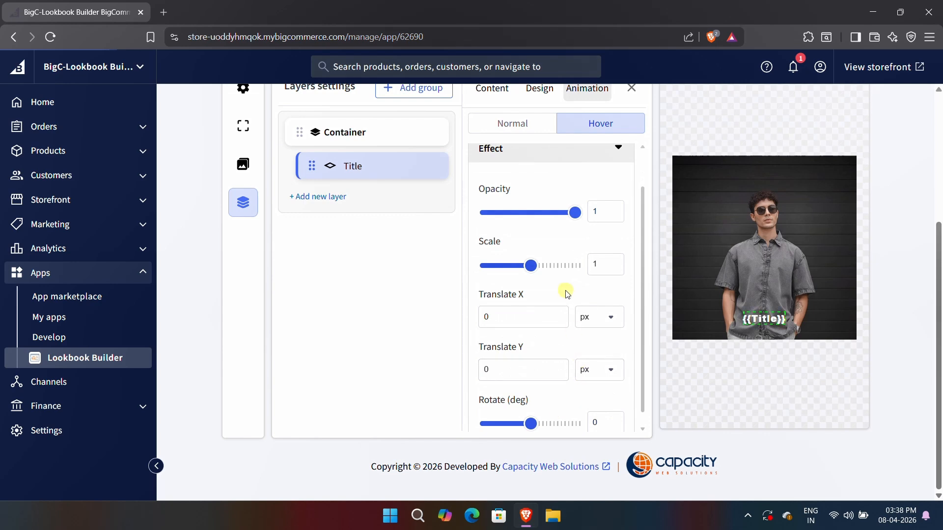
{"action": "scroll", "coordinate": [565, 293], "scroll_direction": "up", "scroll_amount": 1}
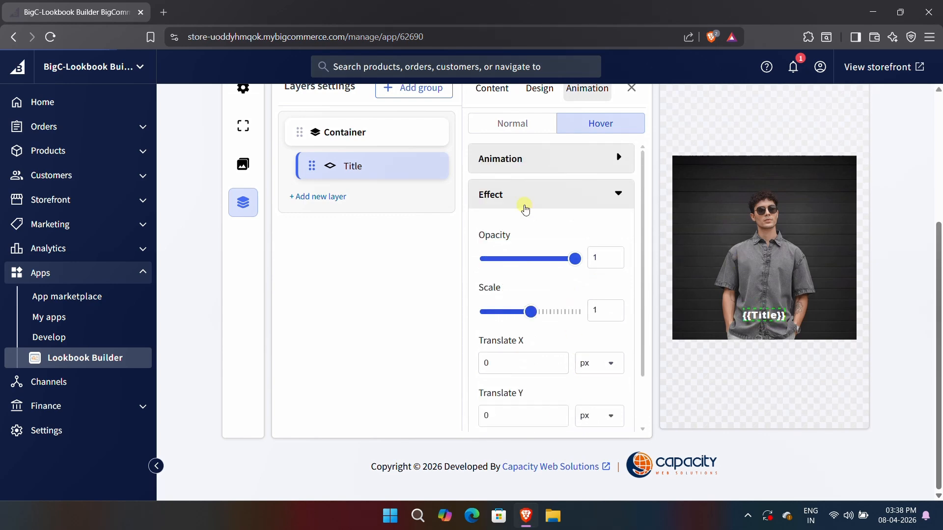
{"action": "left_click", "coordinate": [550, 194]}
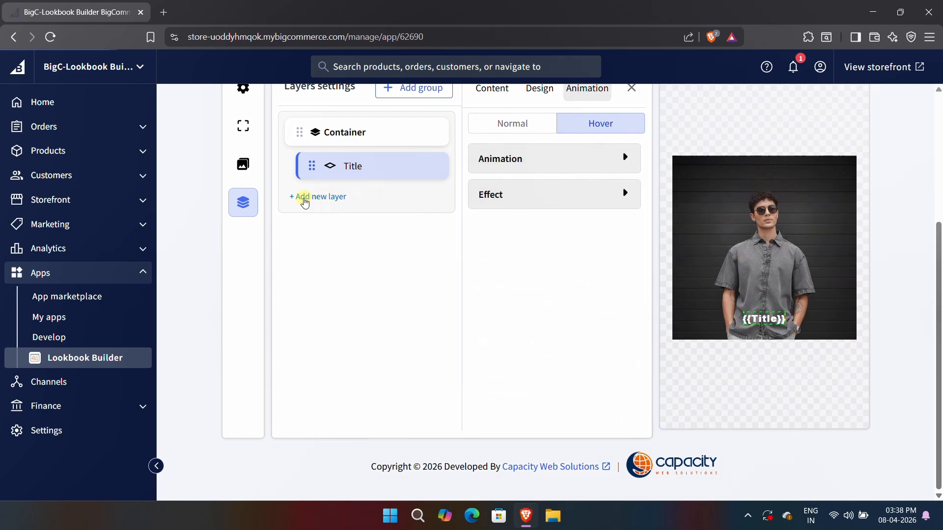
- Add a new layer to the Container group and insert the {{desc}} meta tag as its content
{"action": "left_click", "coordinate": [322, 197]}
{"action": "left_click", "coordinate": [364, 202]}
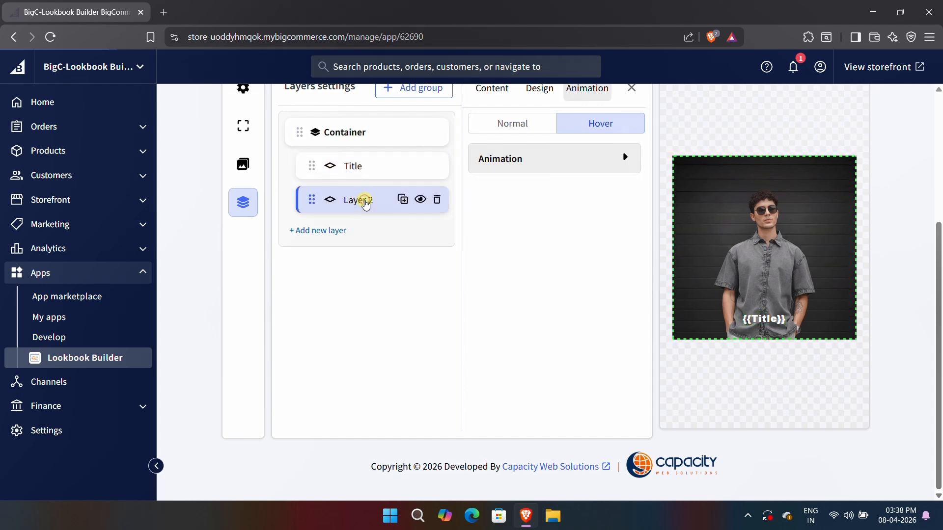
{"action": "left_click", "coordinate": [508, 123]}
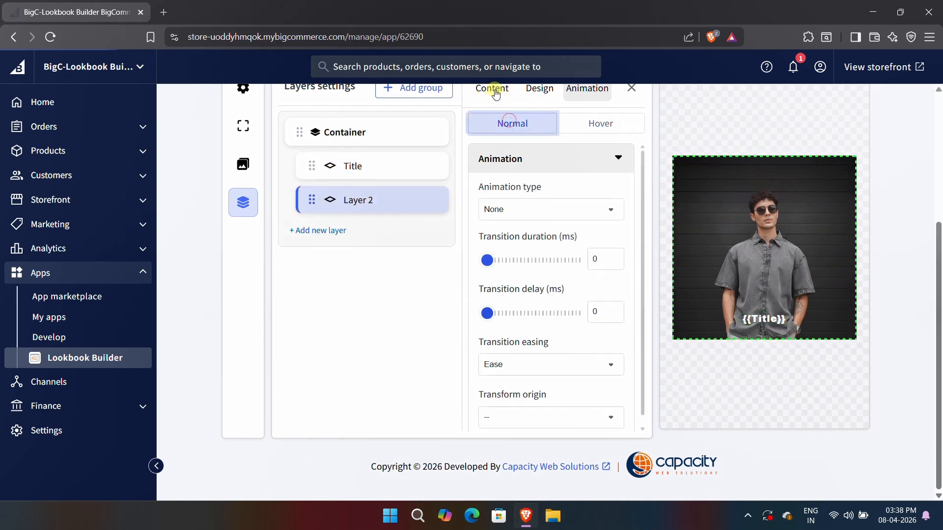
{"action": "left_click", "coordinate": [493, 90]}
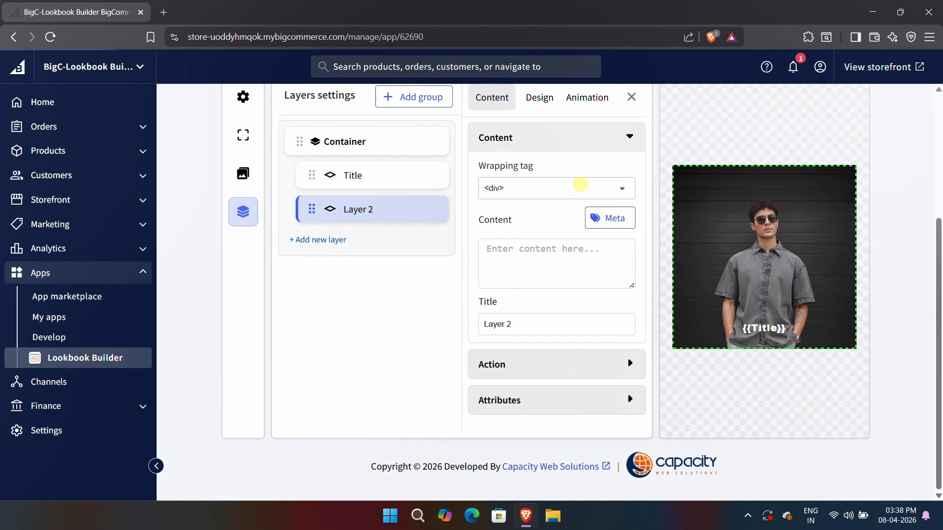
{"action": "left_click", "coordinate": [580, 186]}
{"action": "left_click", "coordinate": [555, 351]}
{"action": "left_click", "coordinate": [526, 271]}
{"action": "left_click", "coordinate": [603, 217]}
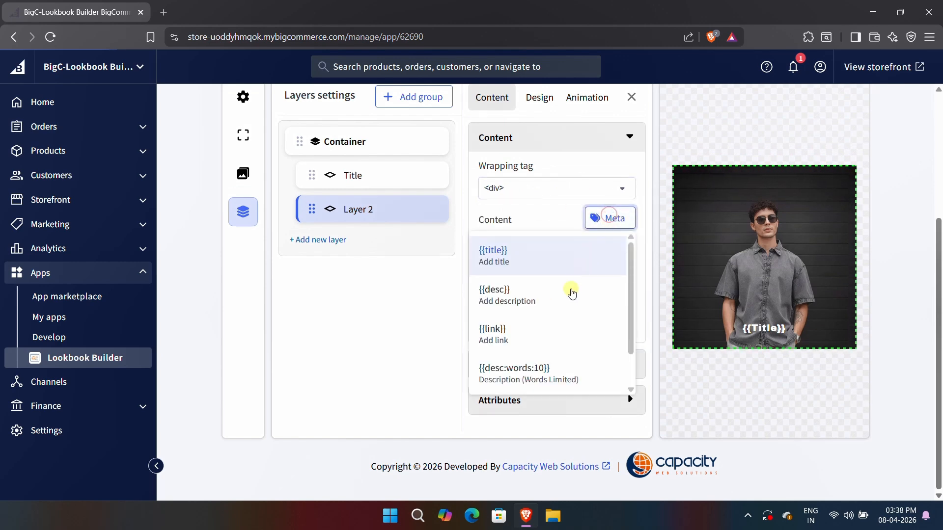
{"action": "left_click", "coordinate": [571, 297]}
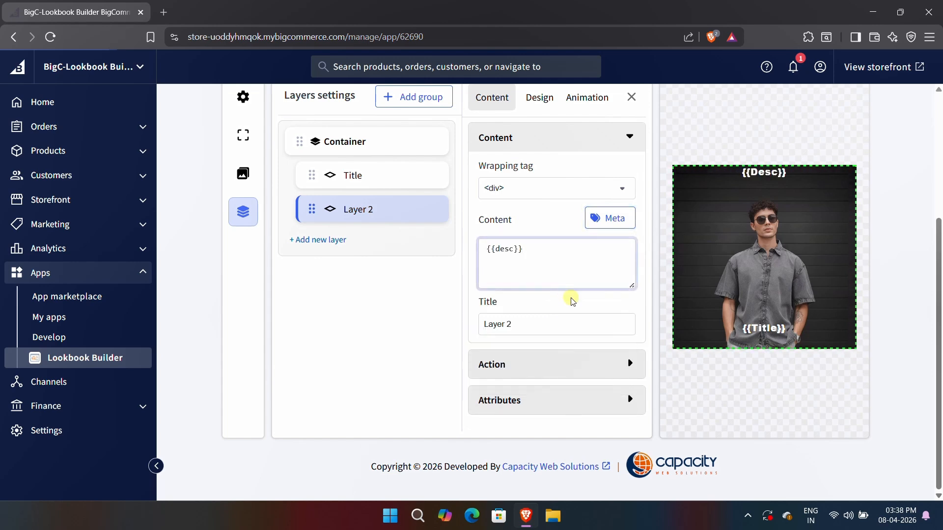
- Title the new layer Description and check its action and attribute settings
{"action": "left_click", "coordinate": [538, 324]}
{"action": "key", "text": "ctrl+a"}
{"action": "type", "text": "Des"}
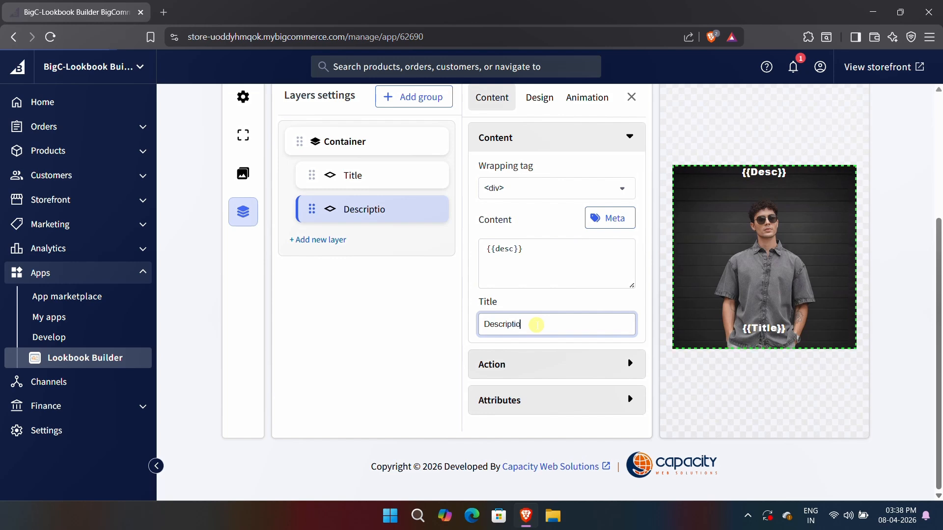
{"action": "left_click", "coordinate": [566, 373]}
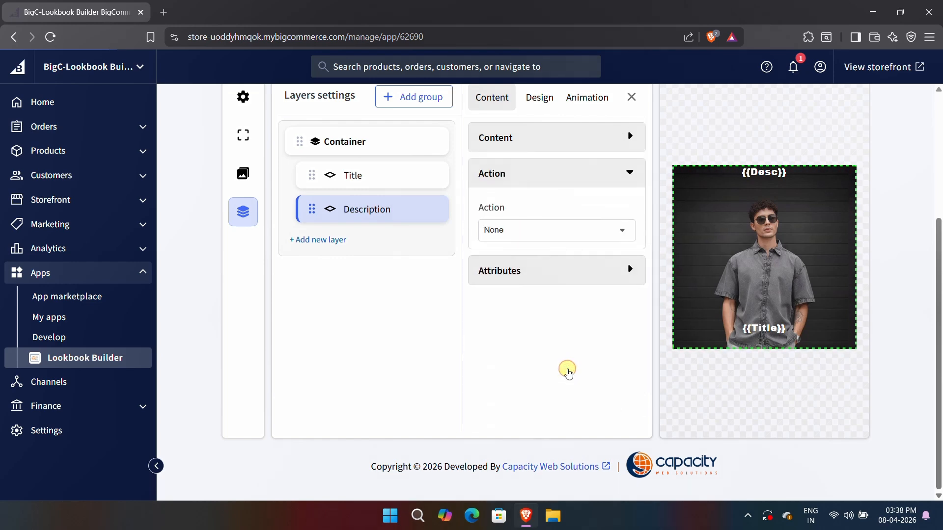
{"action": "left_click", "coordinate": [554, 265]}
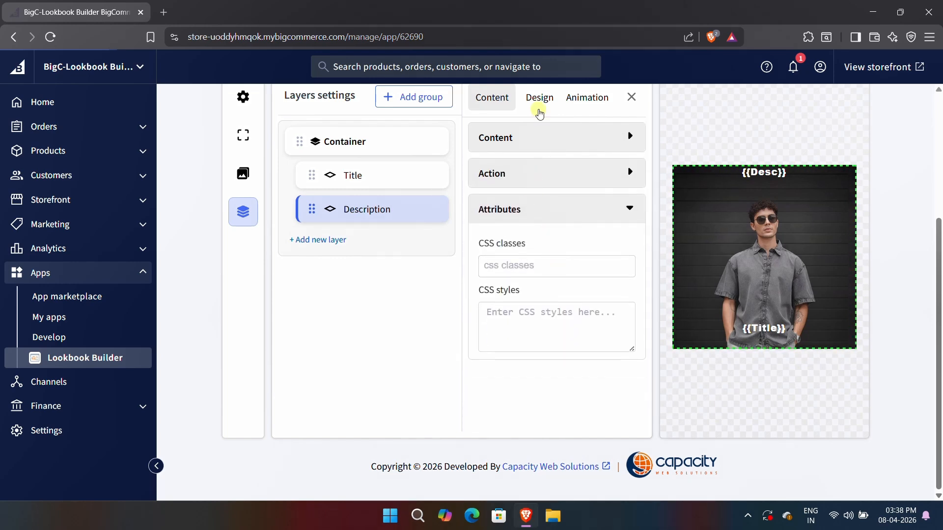
- Clear the Description layer's normal-state width and height so both use automatic sizing
{"action": "left_click", "coordinate": [540, 98]}
{"action": "double_click", "coordinate": [543, 220]}
{"action": "key", "text": "BackSpace"}
{"action": "double_click", "coordinate": [543, 269]}
{"action": "key", "text": "BackSpace"}
{"action": "left_click", "coordinate": [512, 139]}
{"action": "double_click", "coordinate": [516, 219]}
{"action": "key", "text": "BackSpace"}
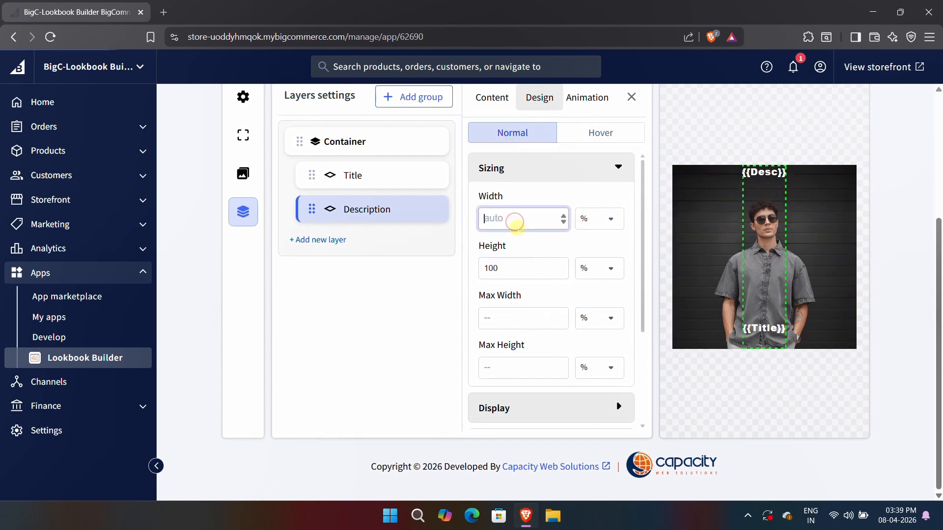
{"action": "double_click", "coordinate": [516, 267]}
{"action": "key", "text": "BackSpace"}
{"action": "left_click", "coordinate": [563, 169]}
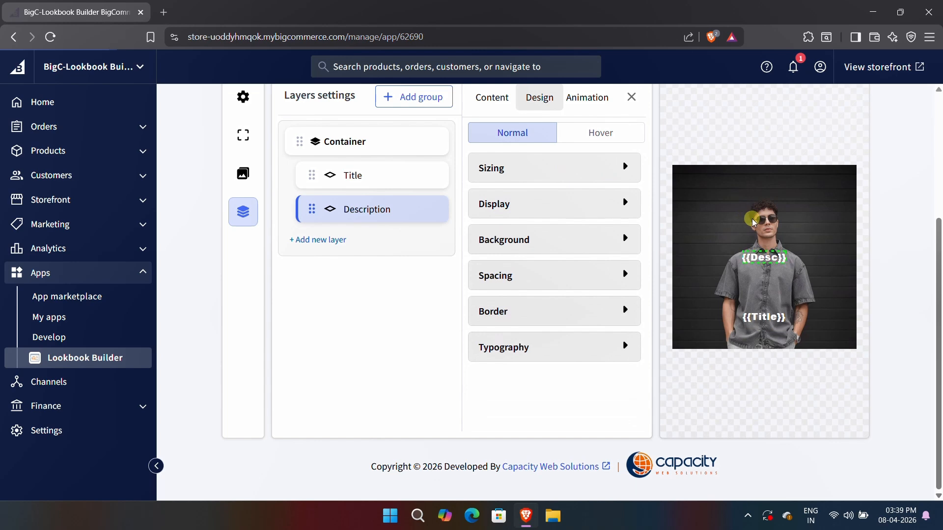
- Give the Description layer a custom vertical position in the normal state, with a bottom offset of 3%
{"action": "left_click", "coordinate": [559, 205]}
{"action": "left_click", "coordinate": [568, 369]}
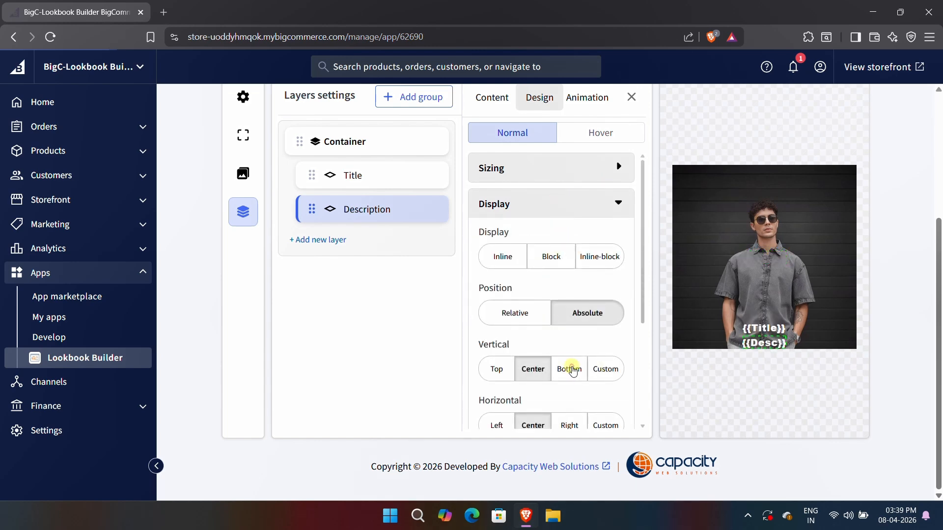
{"action": "left_click", "coordinate": [603, 369]}
{"action": "scroll", "coordinate": [573, 339], "scroll_direction": "down", "scroll_amount": 2}
{"action": "left_click", "coordinate": [500, 387]}
{"action": "type", "text": "3"}
{"action": "left_click", "coordinate": [557, 361]}
{"action": "scroll", "coordinate": [559, 368], "scroll_direction": "down", "scroll_amount": 2}
{"action": "left_click", "coordinate": [567, 376]}
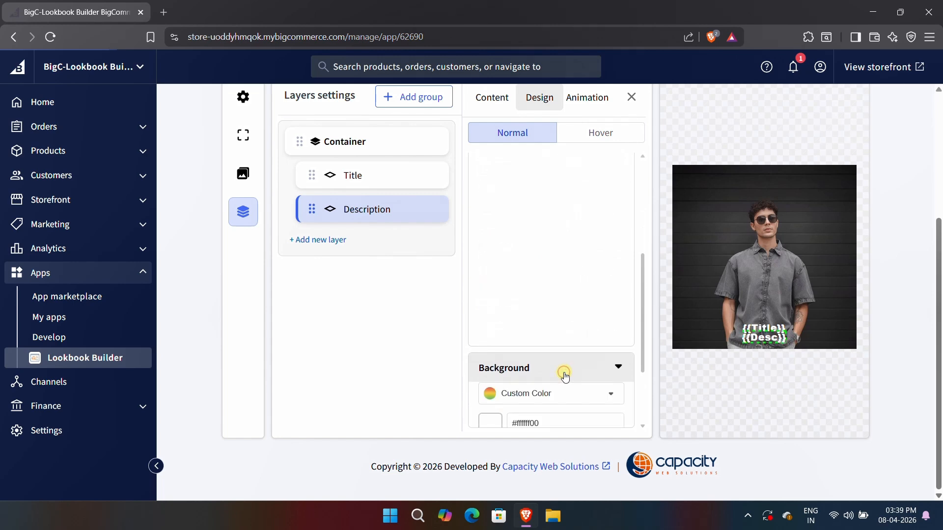
- Give the Description layer a custom vertical position in the hover state, with a bottom offset of 10%
{"action": "left_click", "coordinate": [600, 132]}
{"action": "scroll", "coordinate": [533, 261], "scroll_direction": "down", "scroll_amount": 3}
{"action": "left_click", "coordinate": [553, 275]}
{"action": "left_click", "coordinate": [607, 331]}
{"action": "scroll", "coordinate": [513, 393], "scroll_direction": "down", "scroll_amount": 1}
{"action": "double_click", "coordinate": [516, 395]}
{"action": "left_click", "coordinate": [551, 374]}
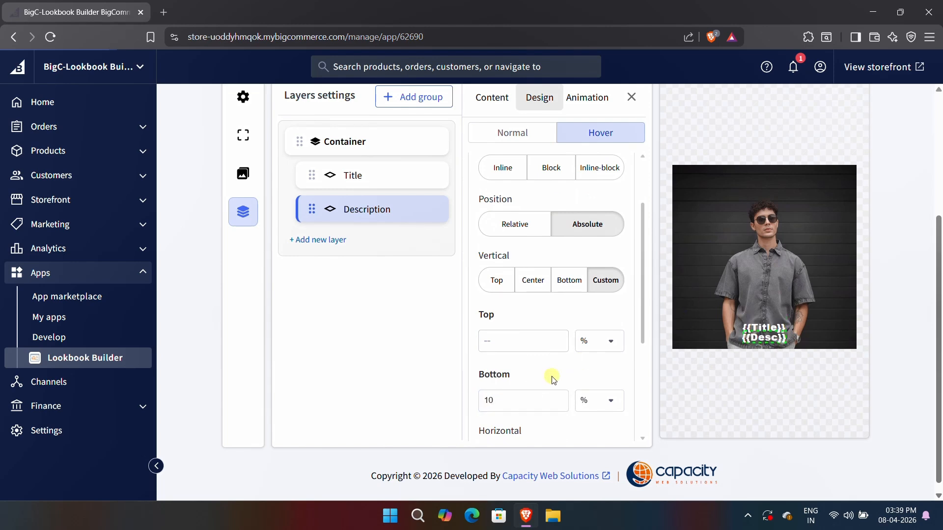
{"action": "scroll", "coordinate": [548, 375], "scroll_direction": "down", "scroll_amount": 1}
- Set the Description layer's normal-state animation type to Animation with a 300 ms transition duration, and preview the hover effect
{"action": "left_click", "coordinate": [587, 97]}
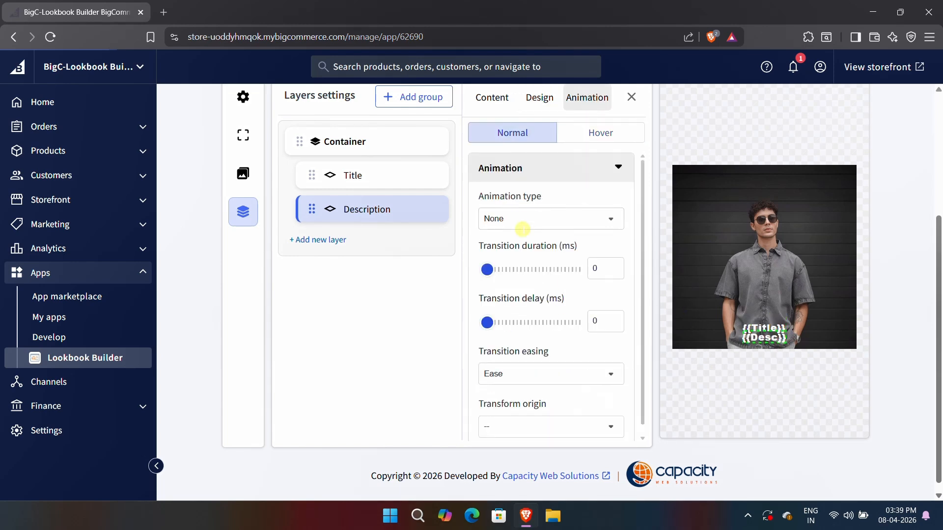
{"action": "left_click", "coordinate": [538, 223]}
{"action": "left_click", "coordinate": [538, 249]}
{"action": "left_click_drag", "start_coordinate": [488, 271], "coordinate": [504, 270]}
{"action": "left_click", "coordinate": [698, 267]}
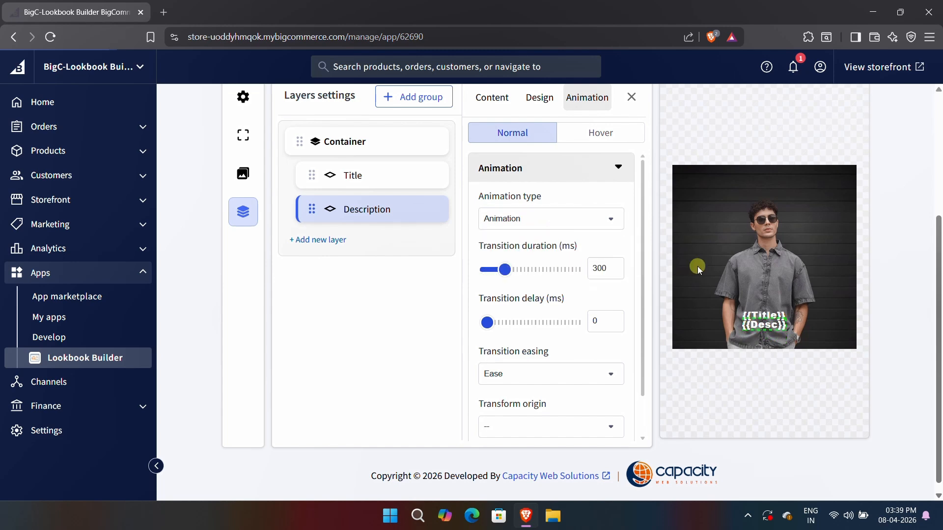
- Set the Description layer's normal-state effect opacity to 0.01
{"action": "scroll", "coordinate": [529, 319], "scroll_direction": "down", "scroll_amount": 1}
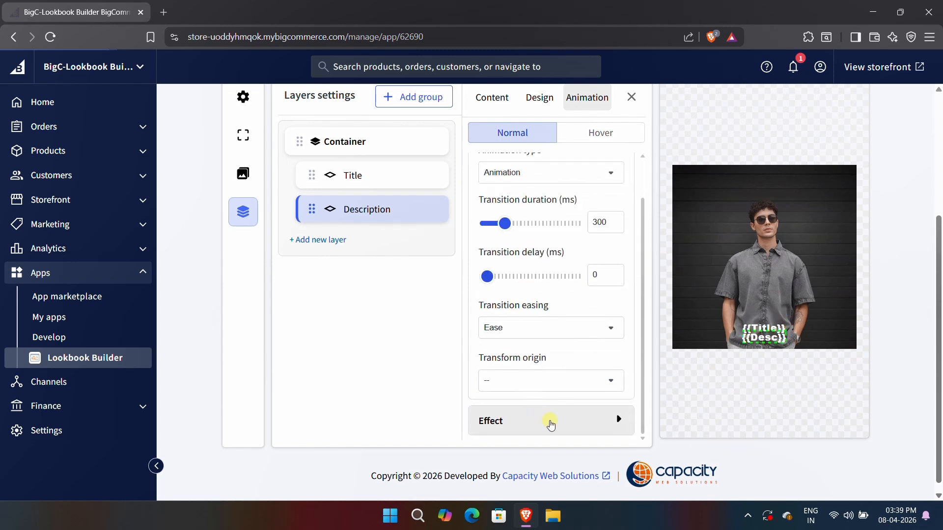
{"action": "left_click", "coordinate": [551, 424]}
{"action": "scroll", "coordinate": [552, 328], "scroll_direction": "down", "scroll_amount": 1}
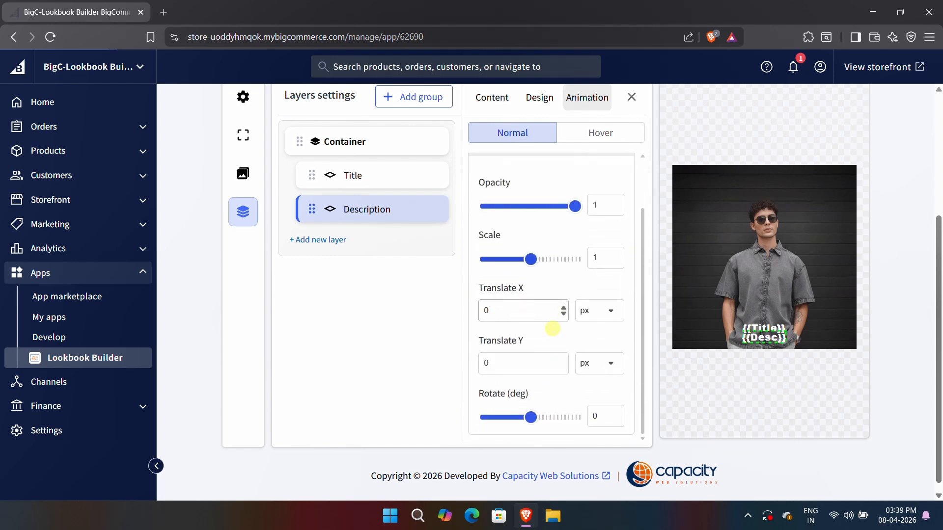
{"action": "left_click_drag", "start_coordinate": [574, 206], "coordinate": [499, 210]}
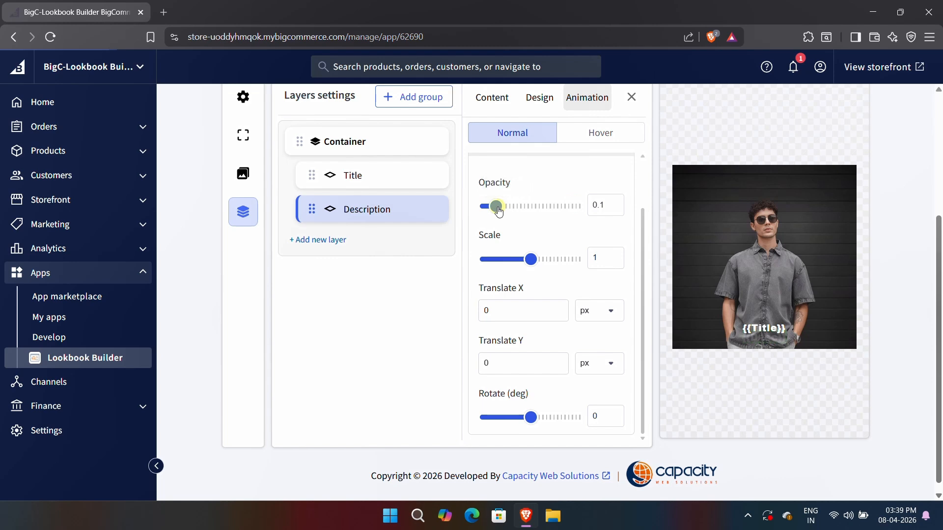
{"action": "triple_click", "coordinate": [619, 210]}
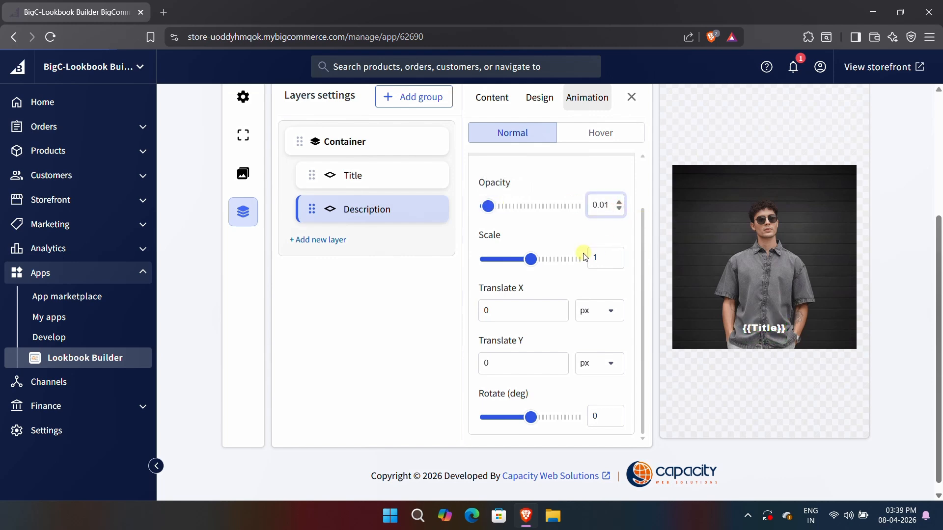
- Check the Description layer's hover-state animation and effect settings, including opacity, scale and translation
{"action": "left_click", "coordinate": [567, 239]}
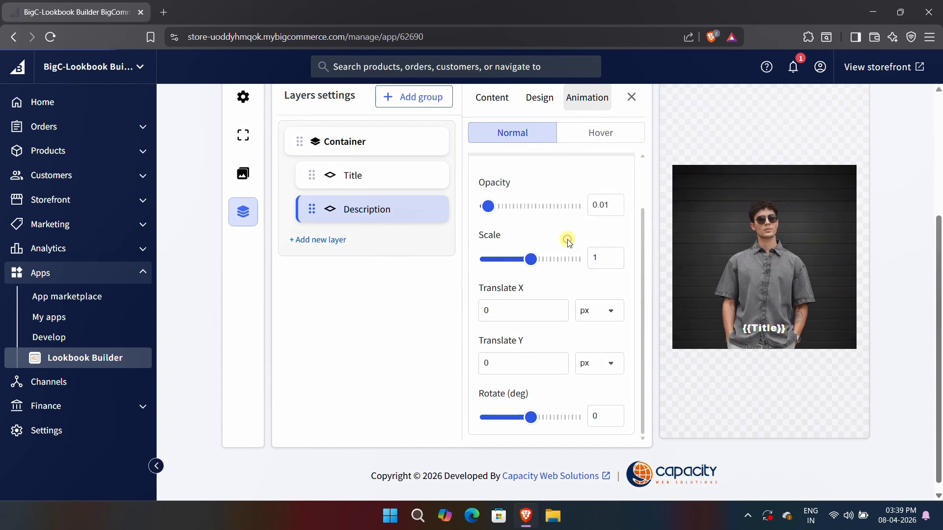
{"action": "left_click", "coordinate": [601, 142]}
{"action": "scroll", "coordinate": [556, 282], "scroll_direction": "down", "scroll_amount": 1}
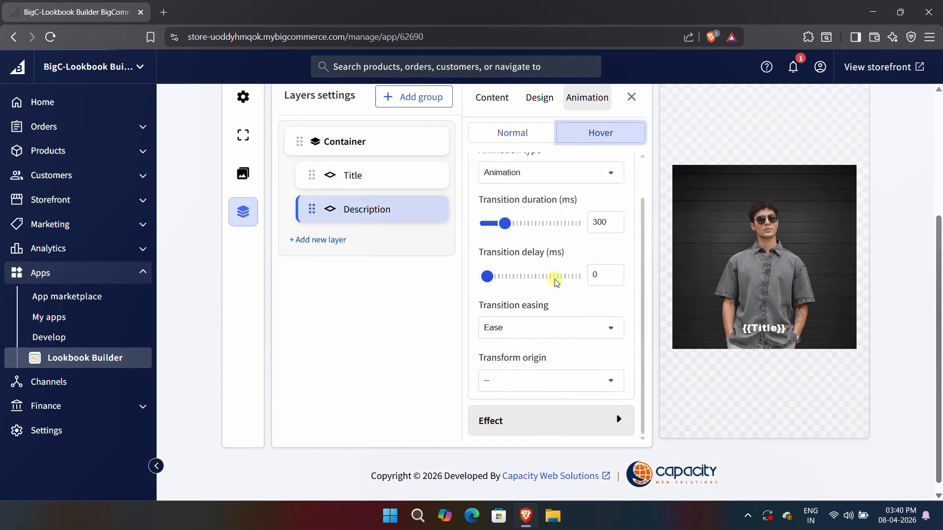
{"action": "left_click", "coordinate": [562, 417]}
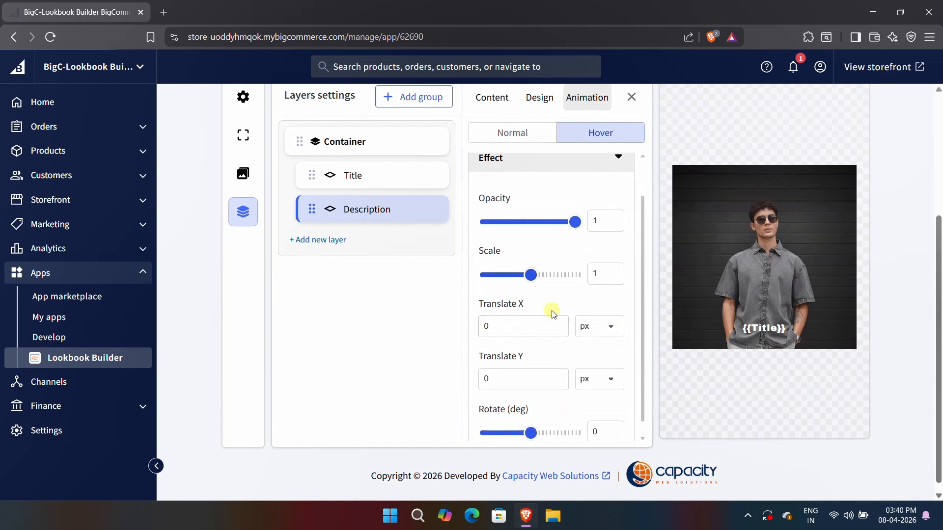
{"action": "left_click", "coordinate": [525, 133]}
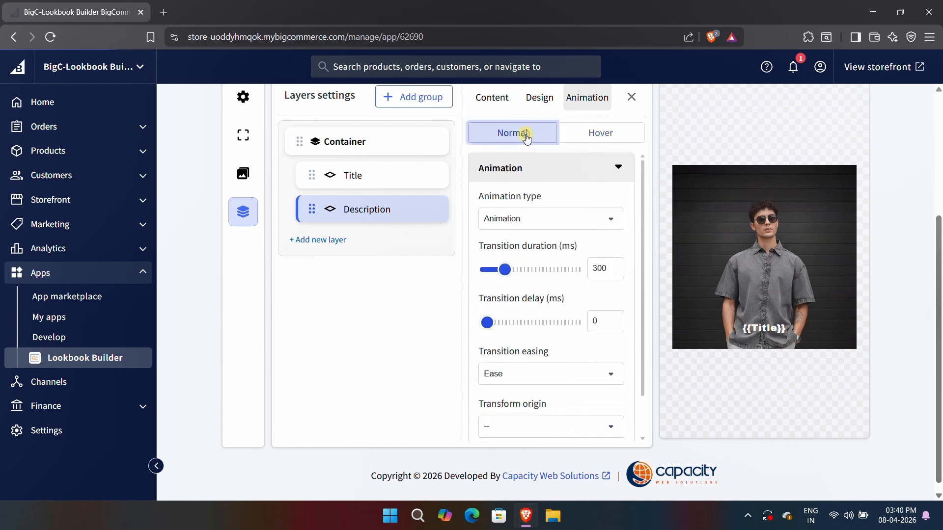
- Set the Title layer's hover-state bottom offset to 18%, and preview the hover effect
{"action": "left_click", "coordinate": [362, 175]}
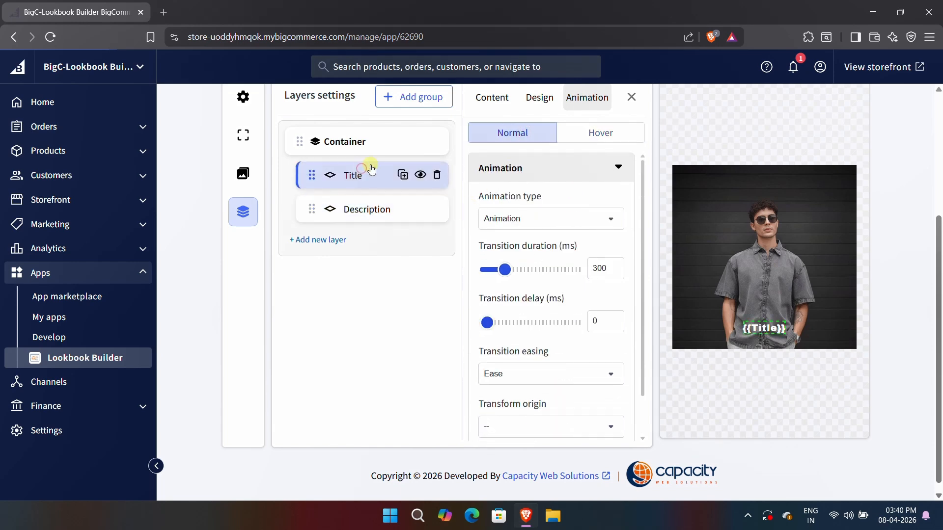
{"action": "left_click", "coordinate": [539, 98]}
{"action": "scroll", "coordinate": [538, 267], "scroll_direction": "down", "scroll_amount": 3}
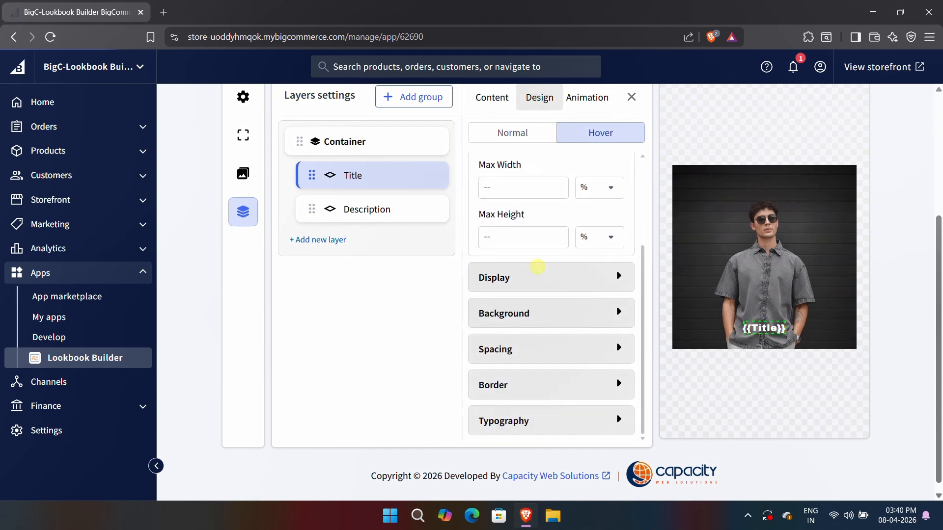
{"action": "left_click", "coordinate": [549, 288]}
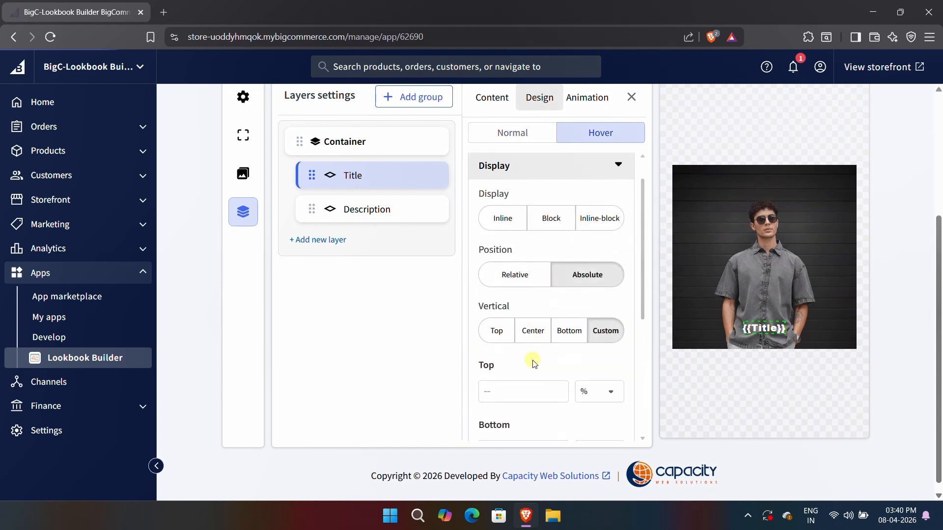
{"action": "scroll", "coordinate": [537, 362], "scroll_direction": "down", "scroll_amount": 3}
{"action": "left_click", "coordinate": [509, 314]}
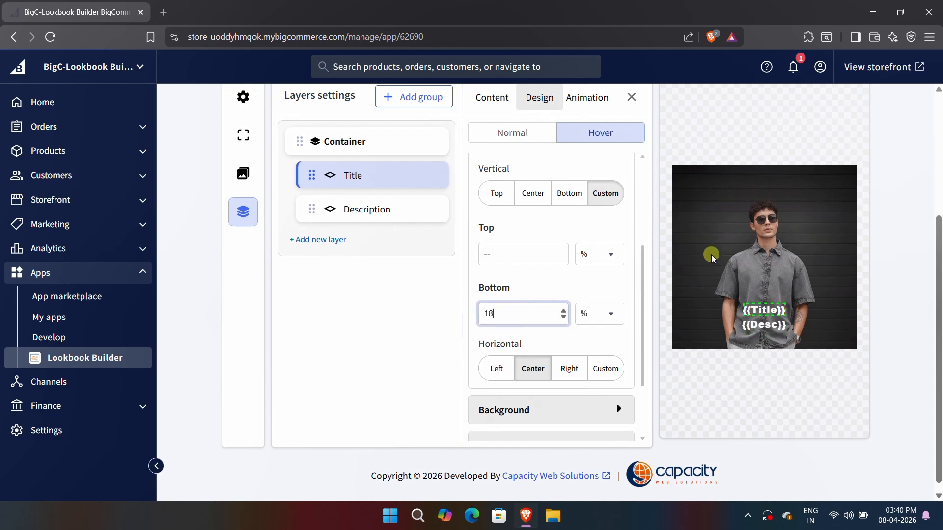
{"action": "mouse_move", "coordinate": [754, 259]}
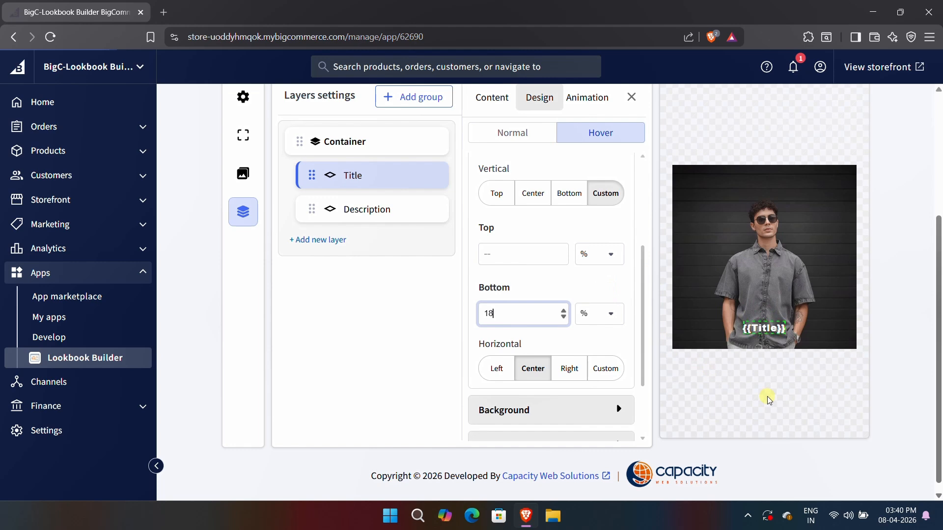
- Save the changes to the skin effect and dismiss the notification
{"action": "scroll", "coordinate": [769, 400], "scroll_direction": "up", "scroll_amount": 1}
{"action": "left_click", "coordinate": [839, 96]}
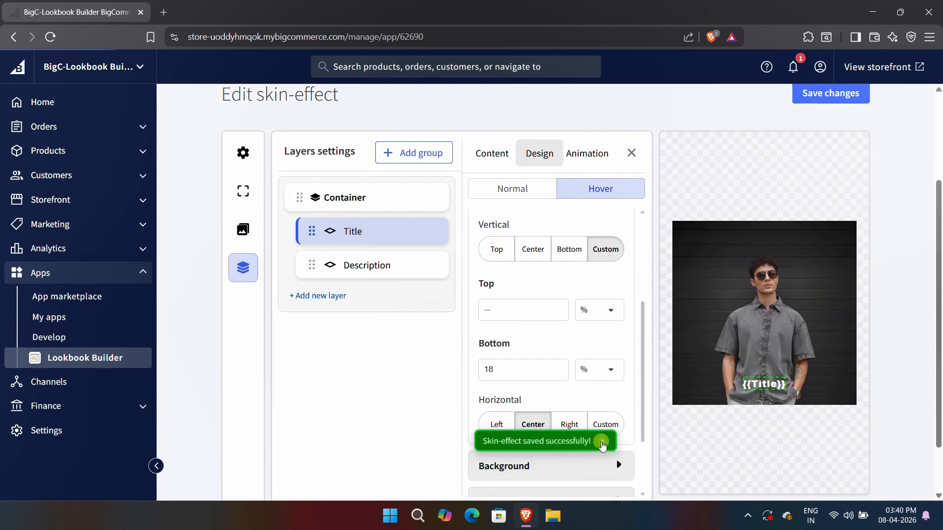
{"action": "left_click", "coordinate": [602, 442]}
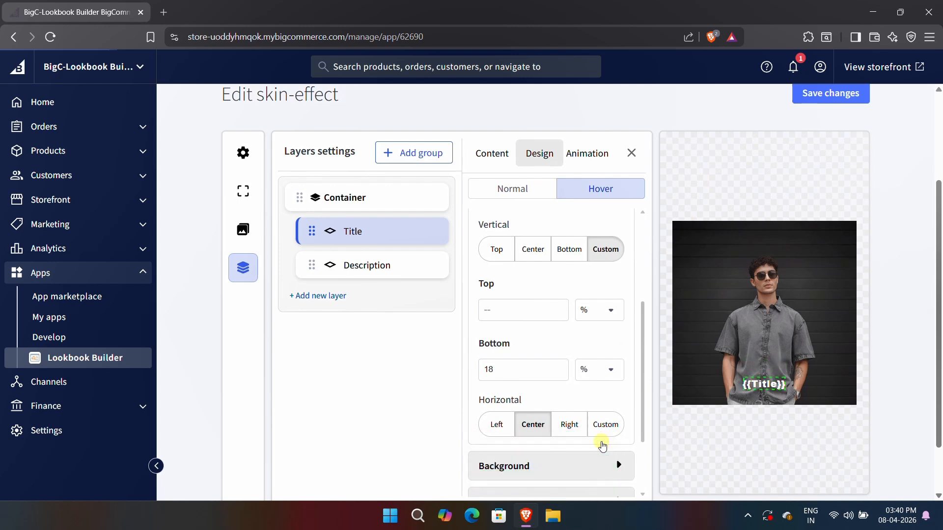